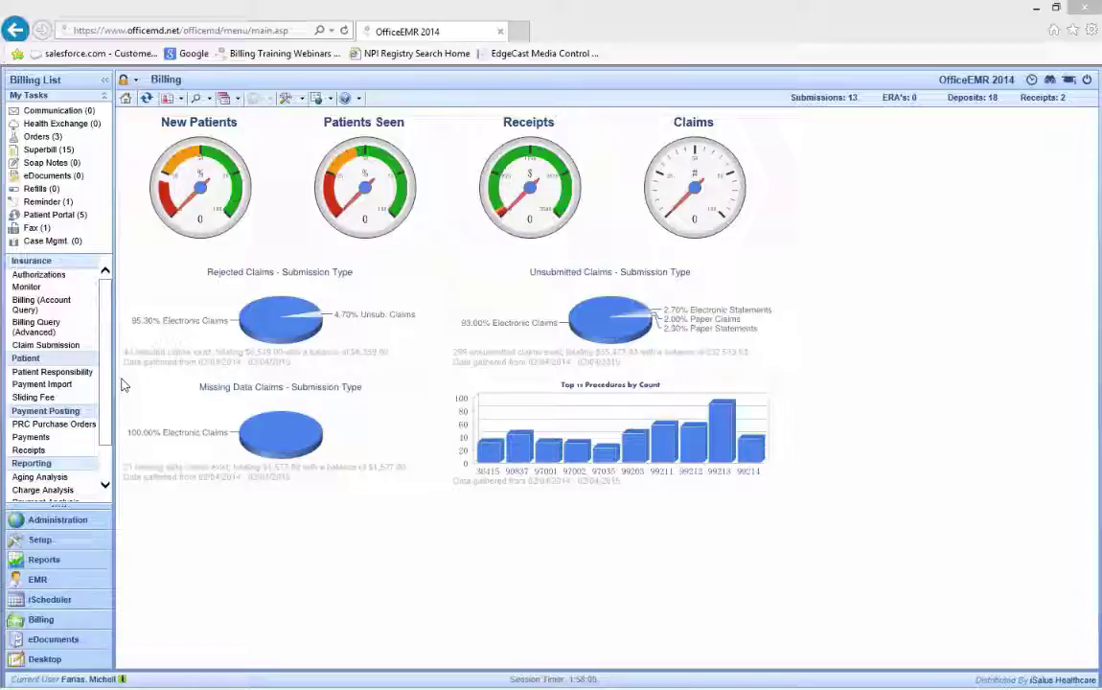
Check the pending ERA and deposit counters, then open the Payments page under Payment Posting.
{"action": "left_click", "coordinate": [473, 586]}
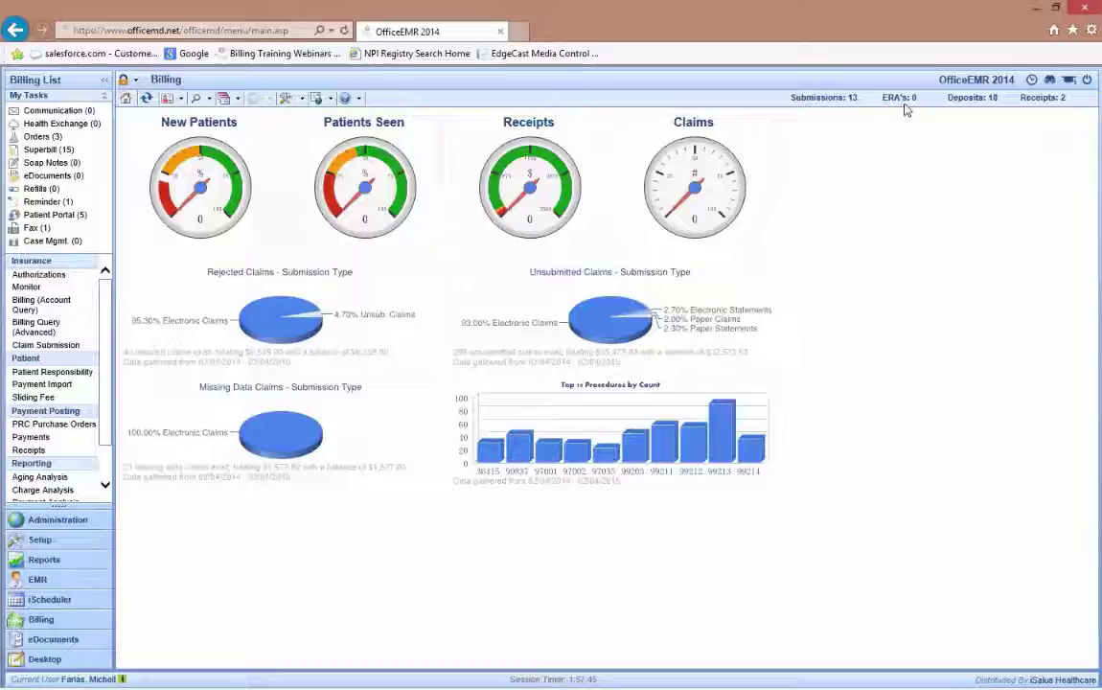
{"action": "mouse_move", "coordinate": [907, 108]}
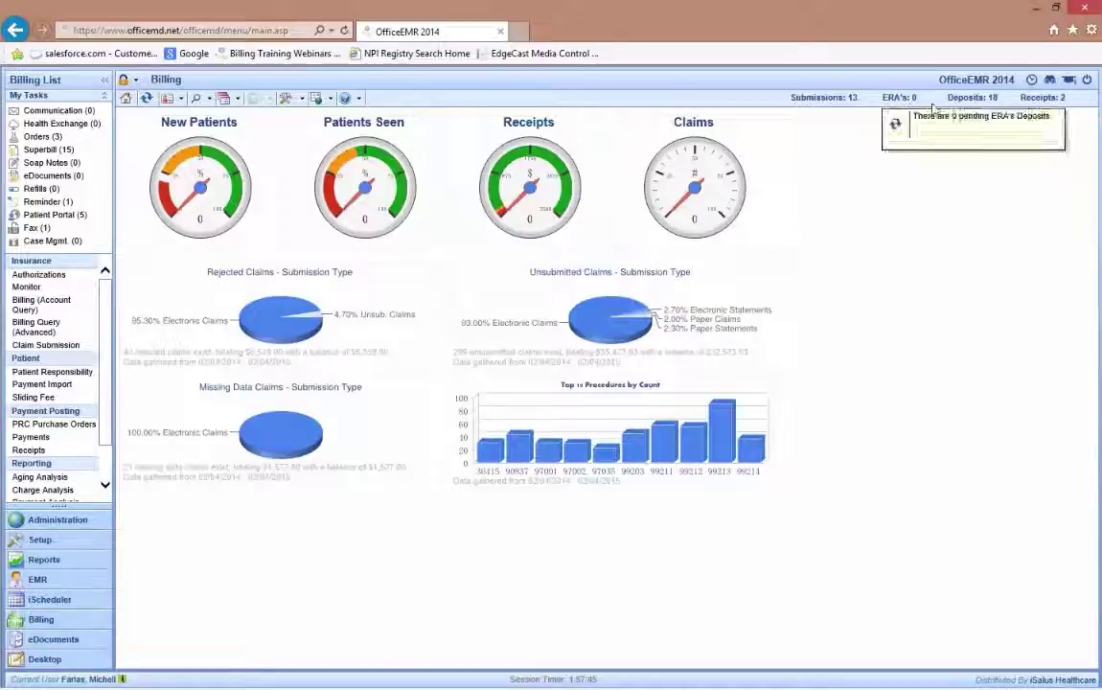
{"action": "mouse_move", "coordinate": [979, 104]}
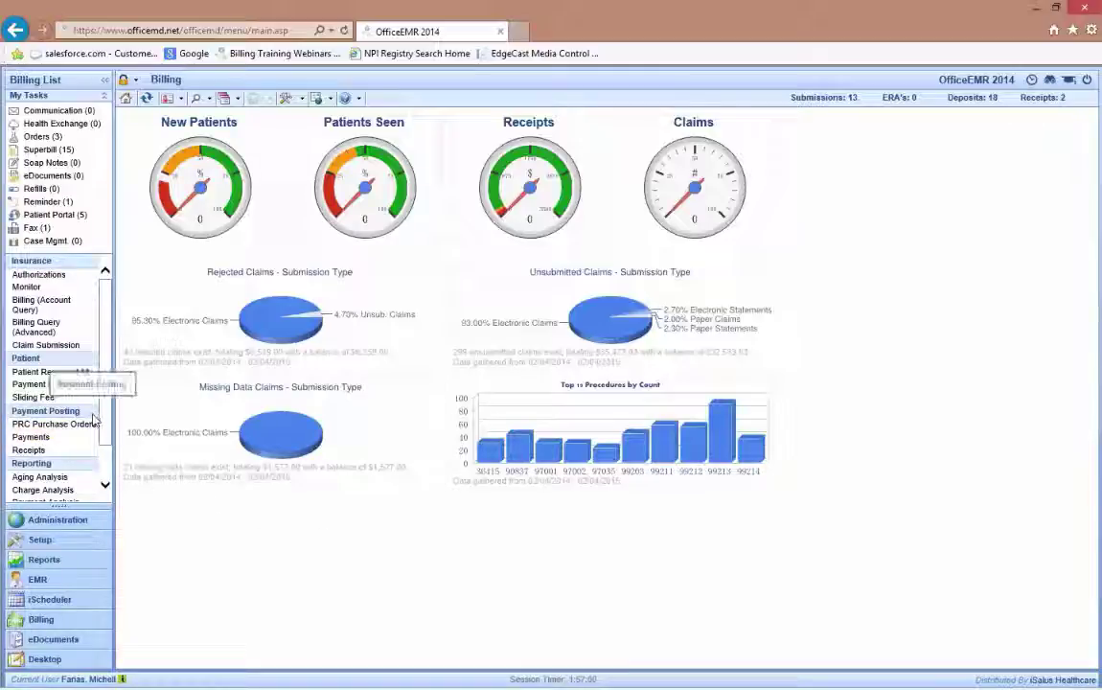
{"action": "left_click", "coordinate": [30, 437]}
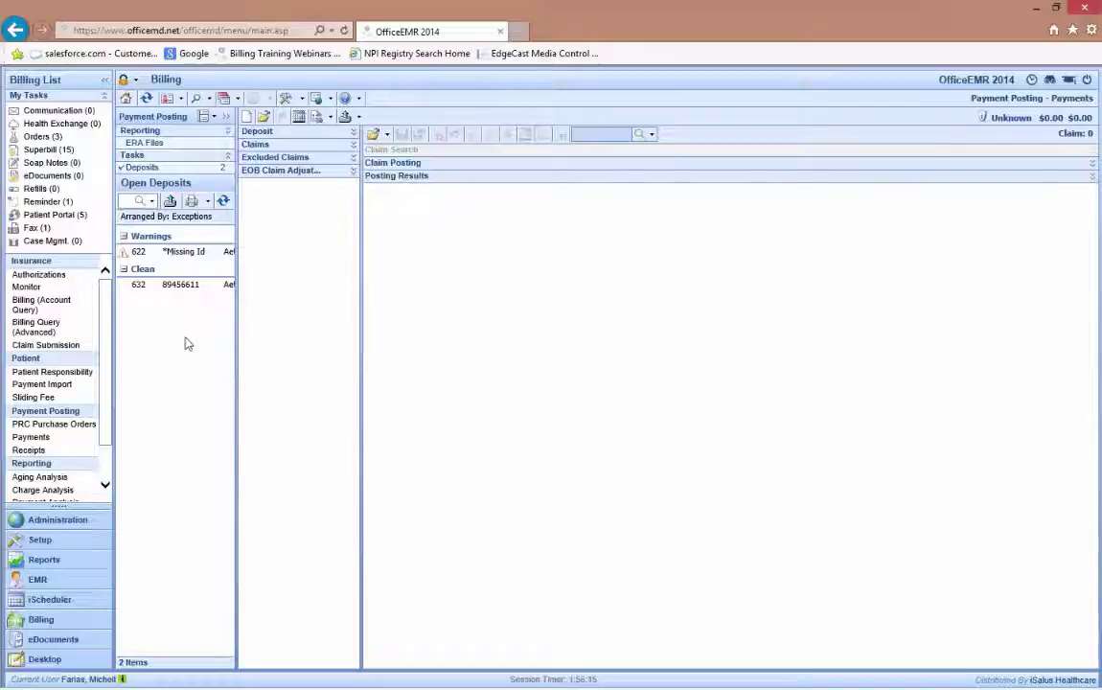
View the open deposits in the stacked layout, then restore the side-by-side layout with a narrow deposit list.
{"action": "left_click", "coordinate": [178, 252]}
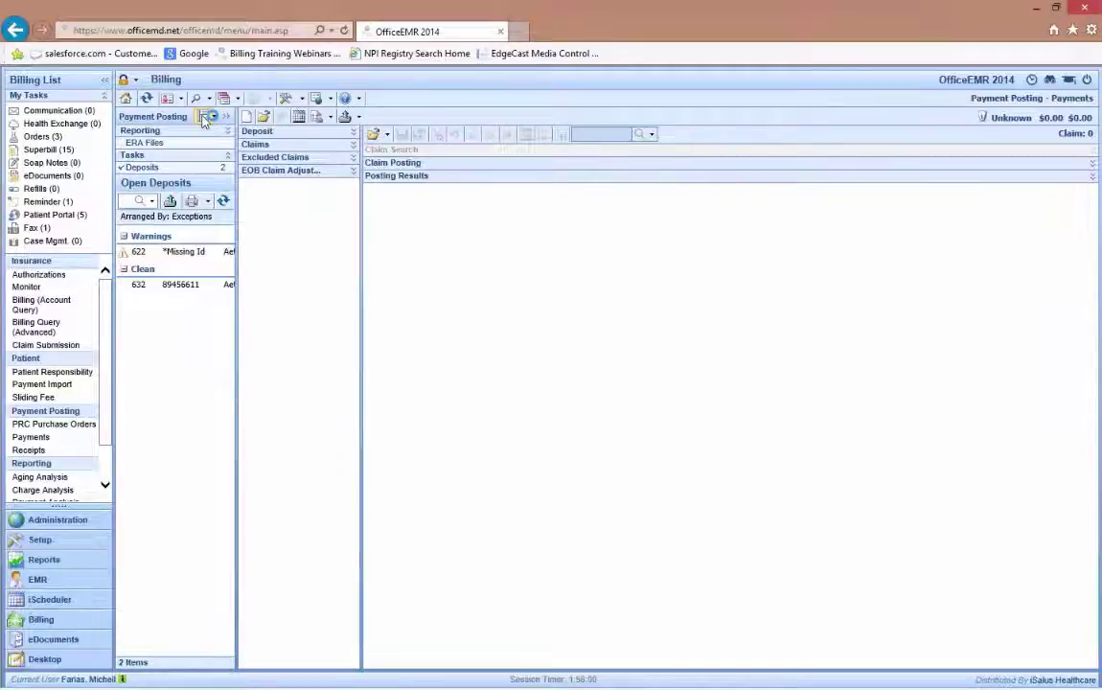
{"action": "left_click", "coordinate": [202, 115]}
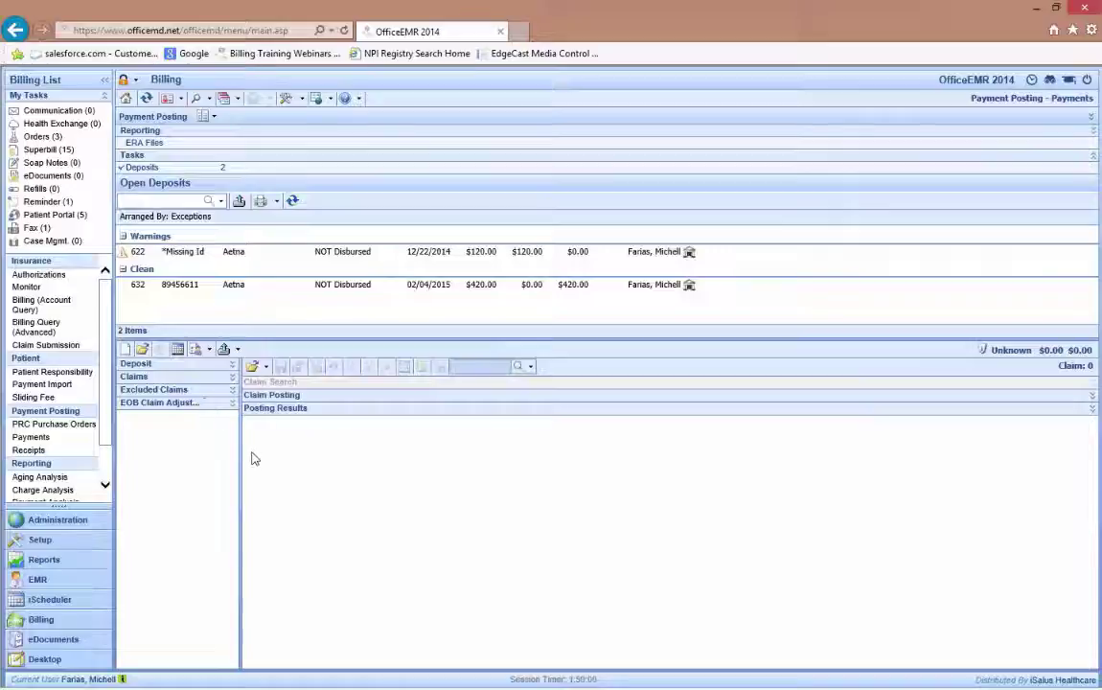
{"action": "left_click", "coordinate": [204, 118]}
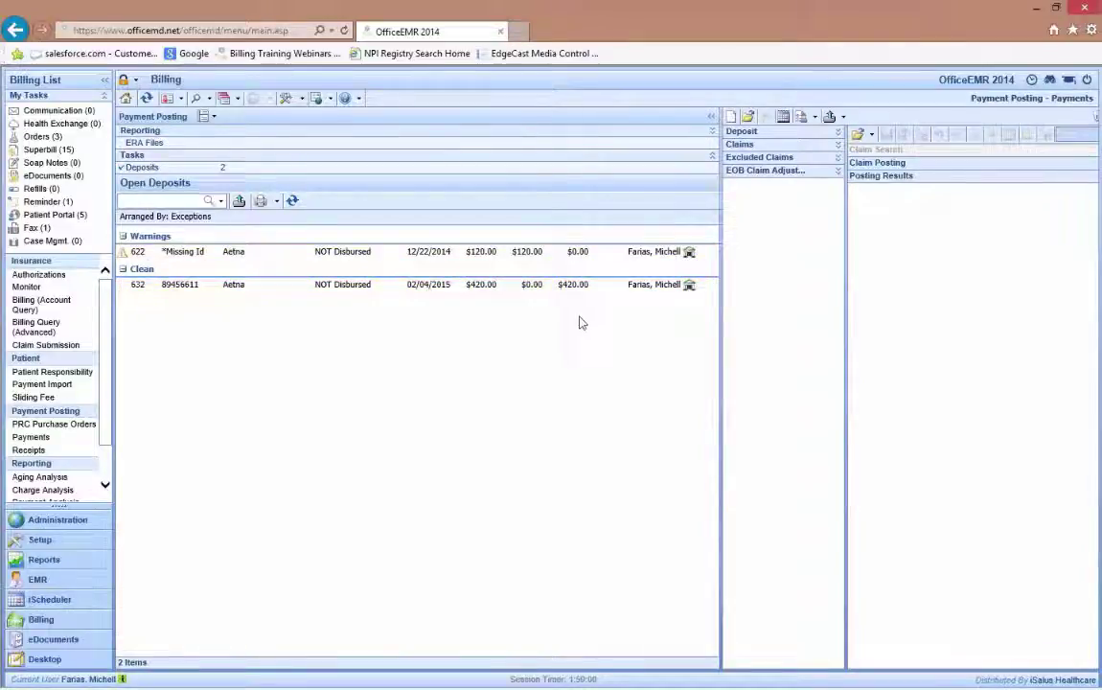
{"action": "left_click", "coordinate": [712, 121]}
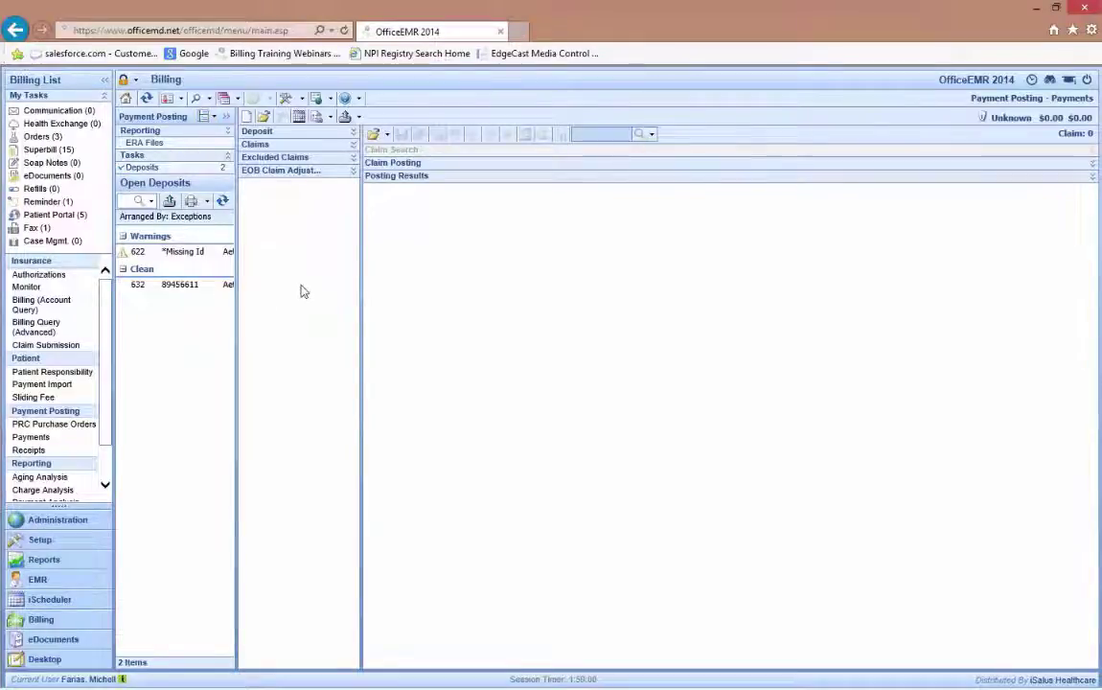
{"action": "left_click", "coordinate": [479, 163]}
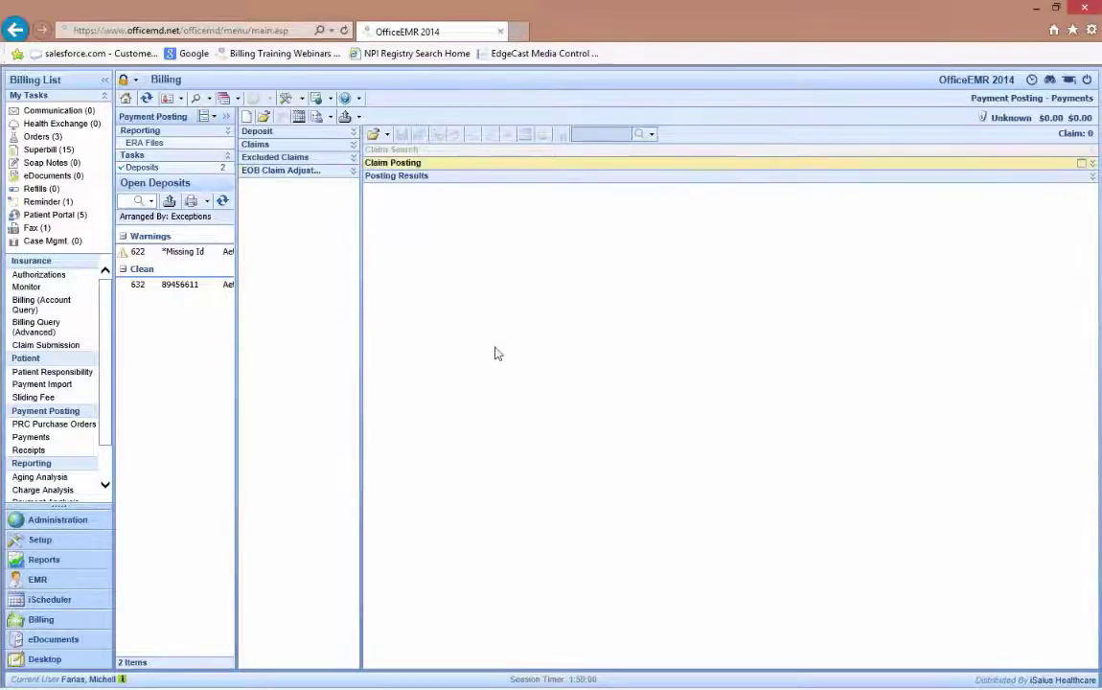
Search the ERA files dated 02/02/2015 to 02/04/2015 with the type set to All.
{"action": "left_click", "coordinate": [160, 143]}
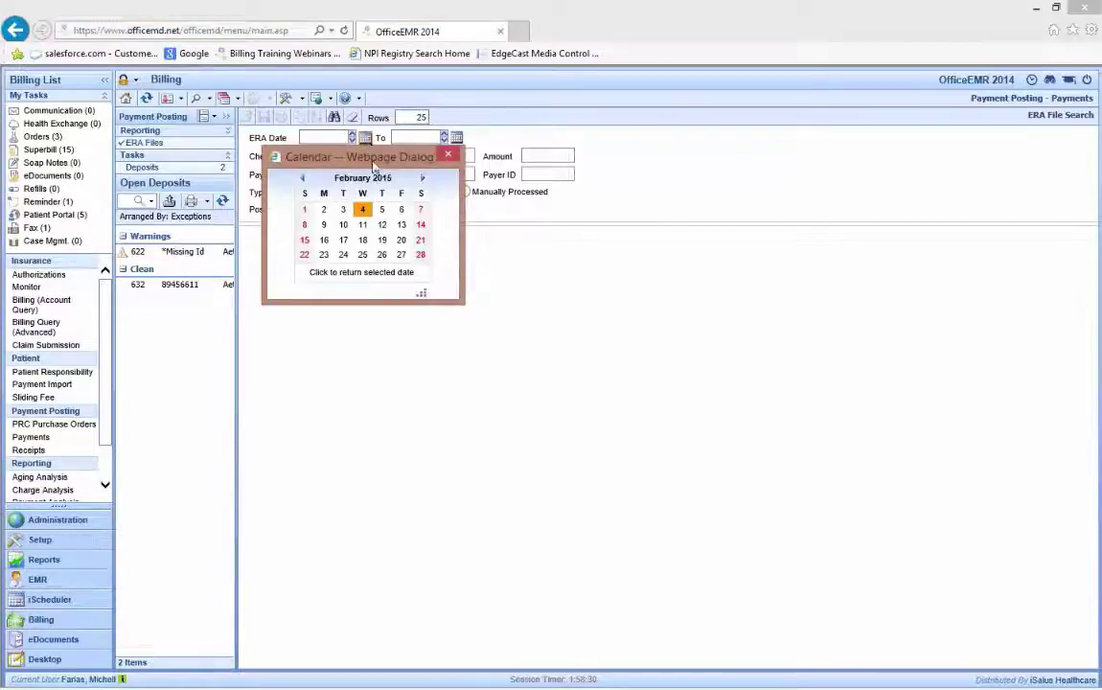
{"action": "left_click", "coordinate": [323, 212]}
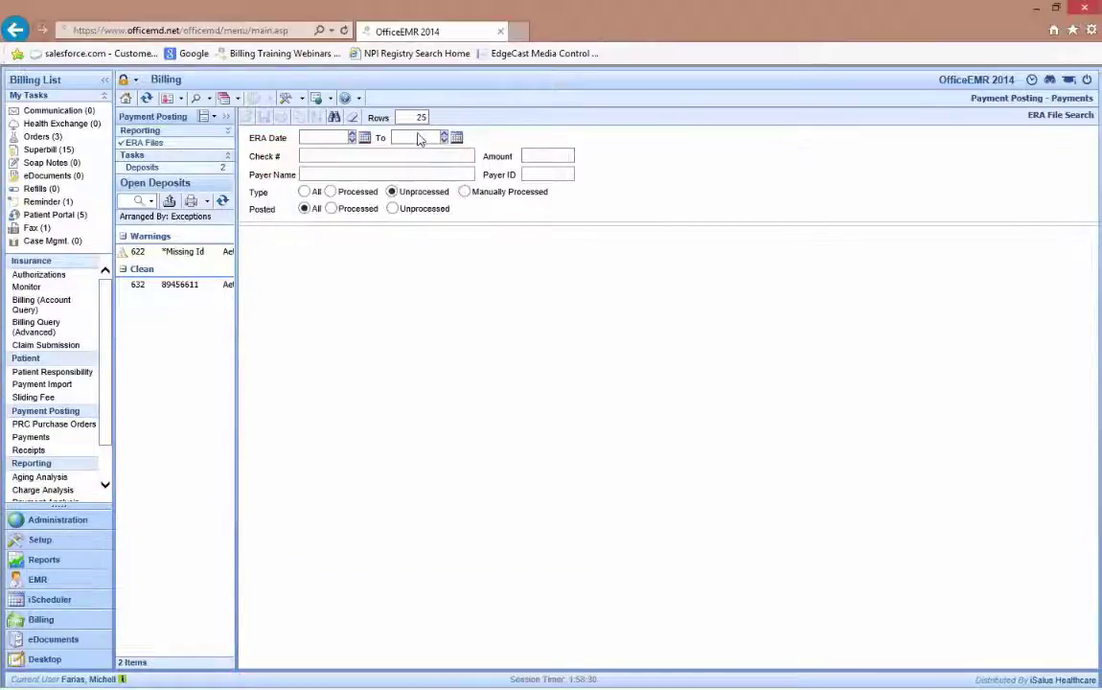
{"action": "left_click", "coordinate": [458, 139]}
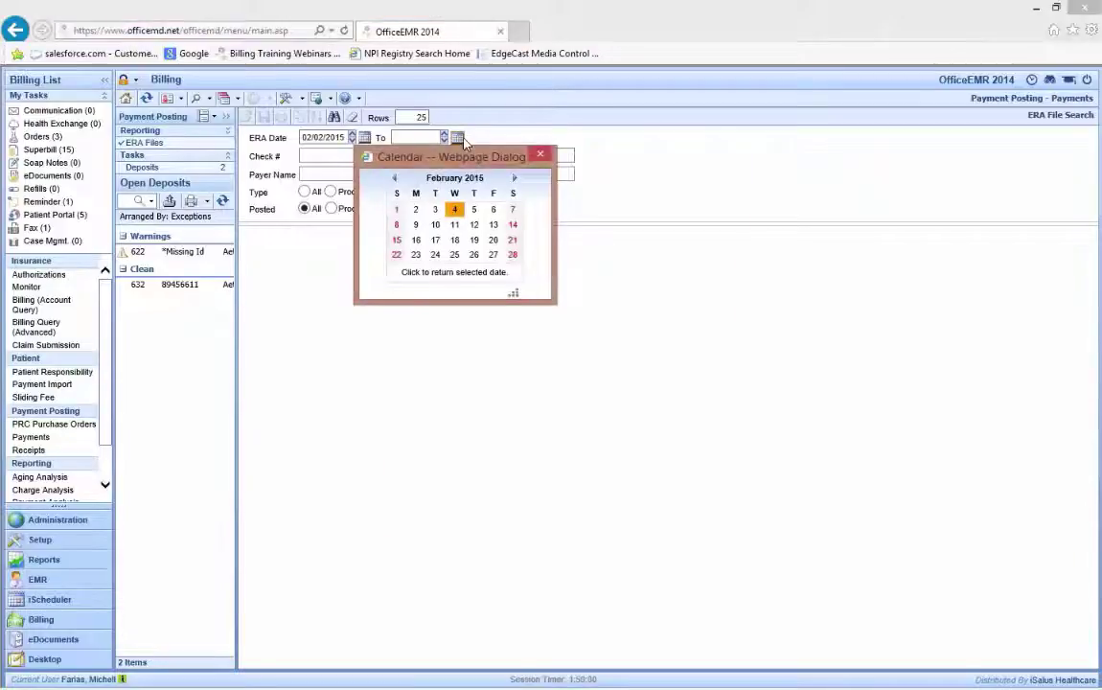
{"action": "left_click", "coordinate": [455, 211]}
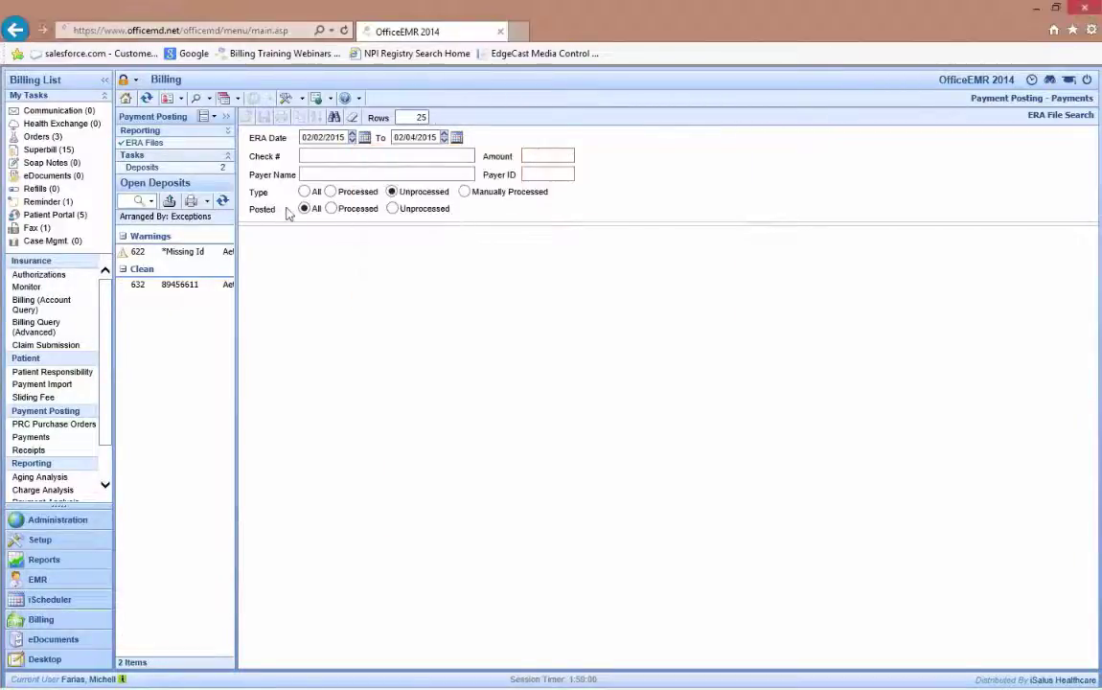
{"action": "left_click", "coordinate": [305, 191]}
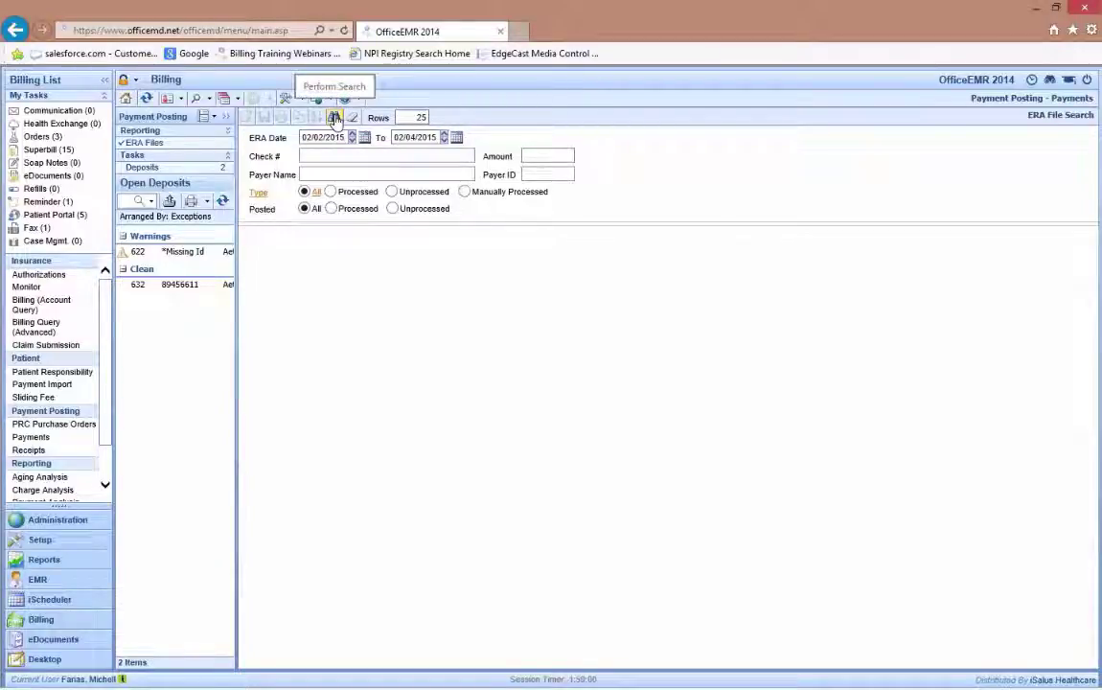
{"action": "left_click", "coordinate": [335, 117]}
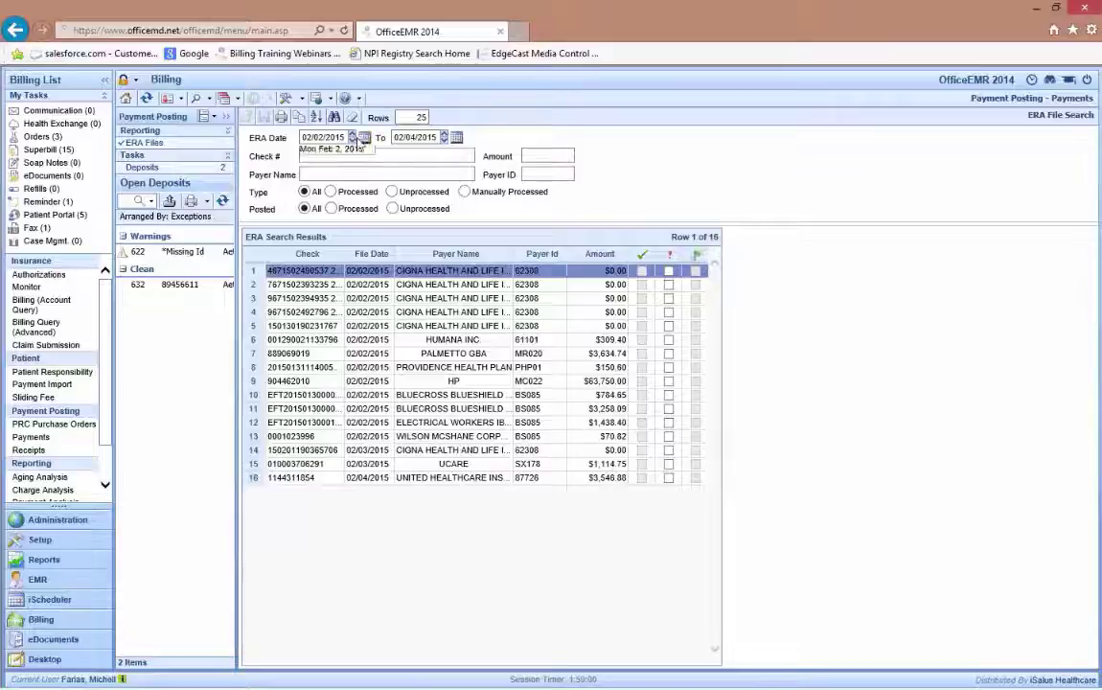
View the Humana Inc remittance file from the ERA search results, close it, and return to the Deposits task.
{"action": "left_click", "coordinate": [434, 345]}
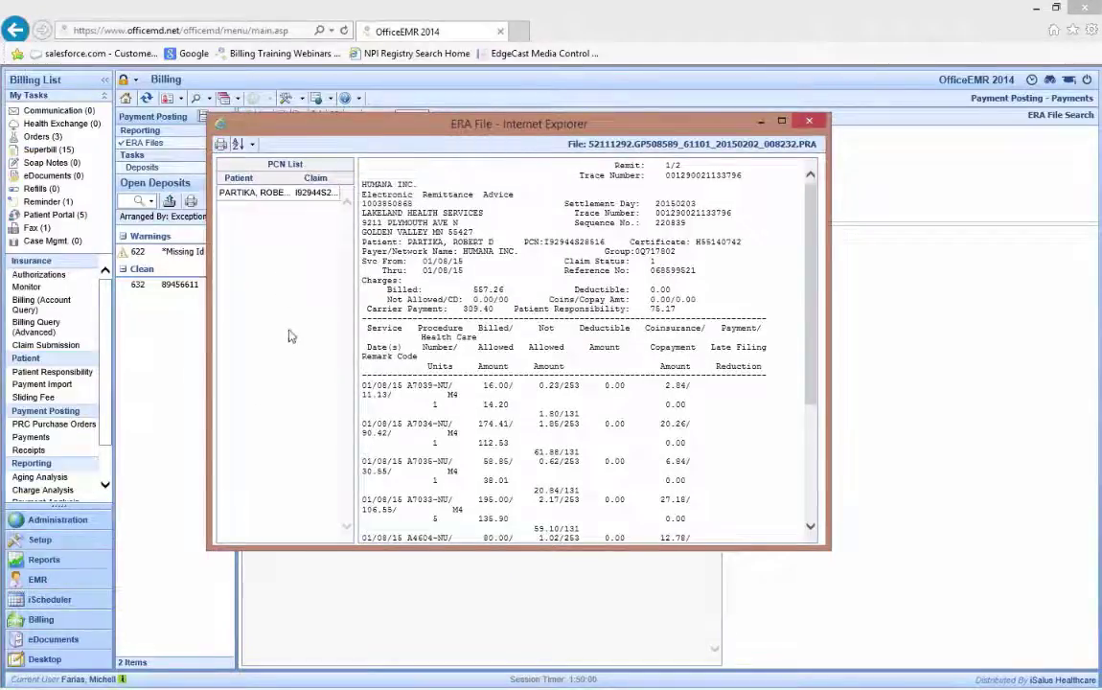
{"action": "left_click", "coordinate": [808, 121]}
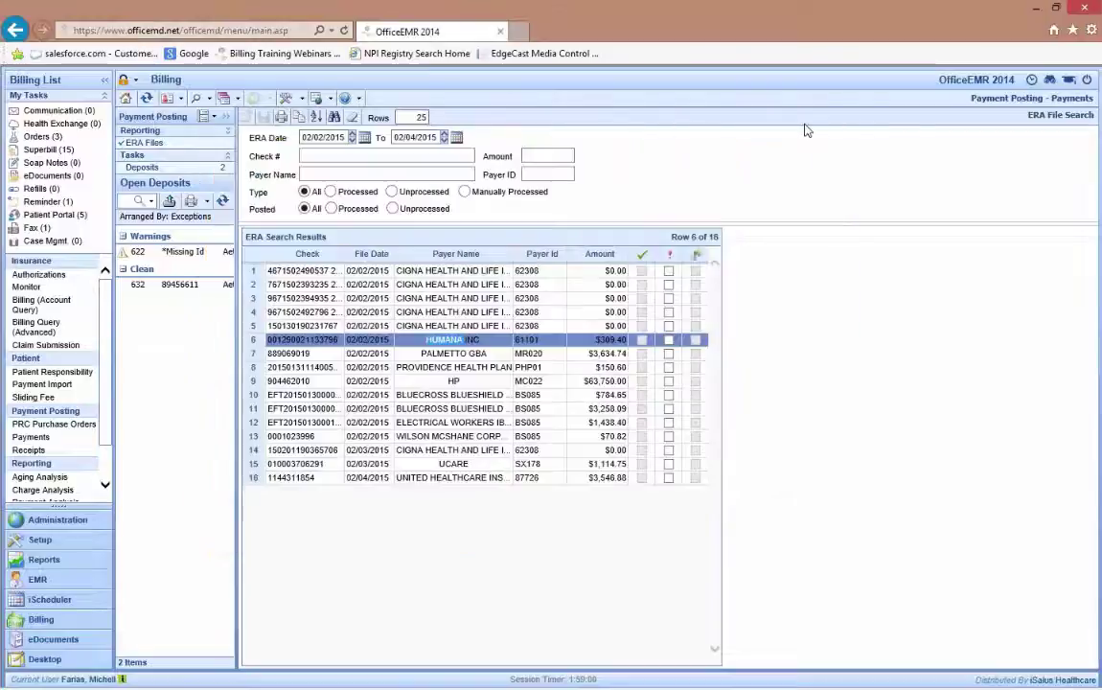
{"action": "left_click", "coordinate": [144, 169]}
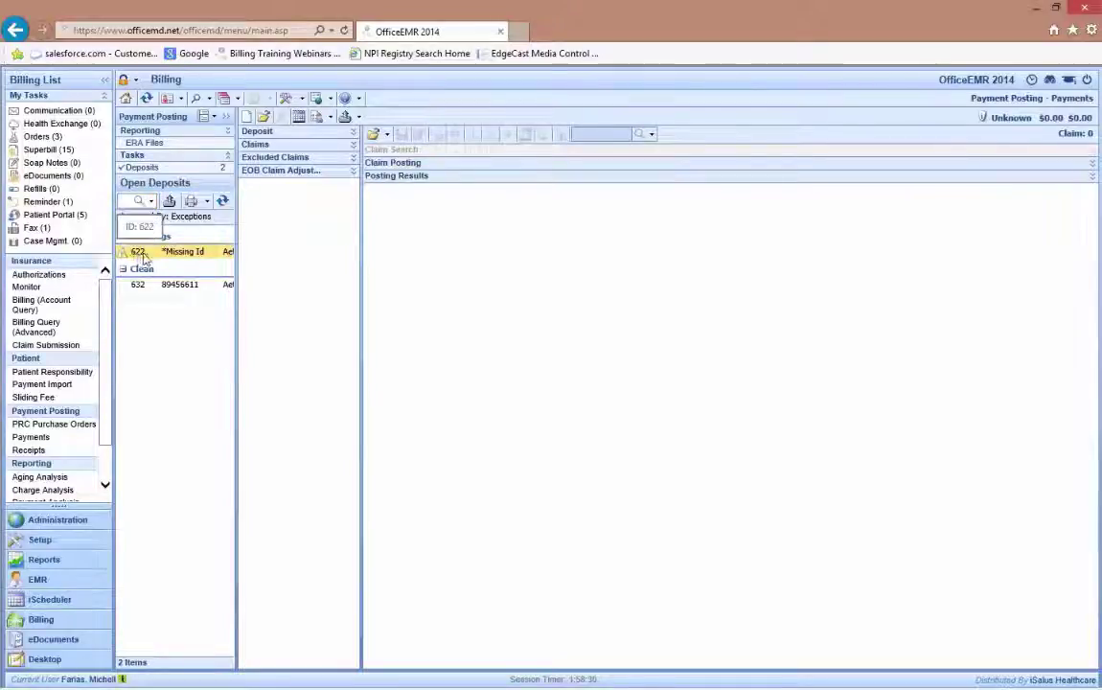
Open the advanced deposit search to view its criteria, and close it without searching.
{"action": "left_click", "coordinate": [150, 202]}
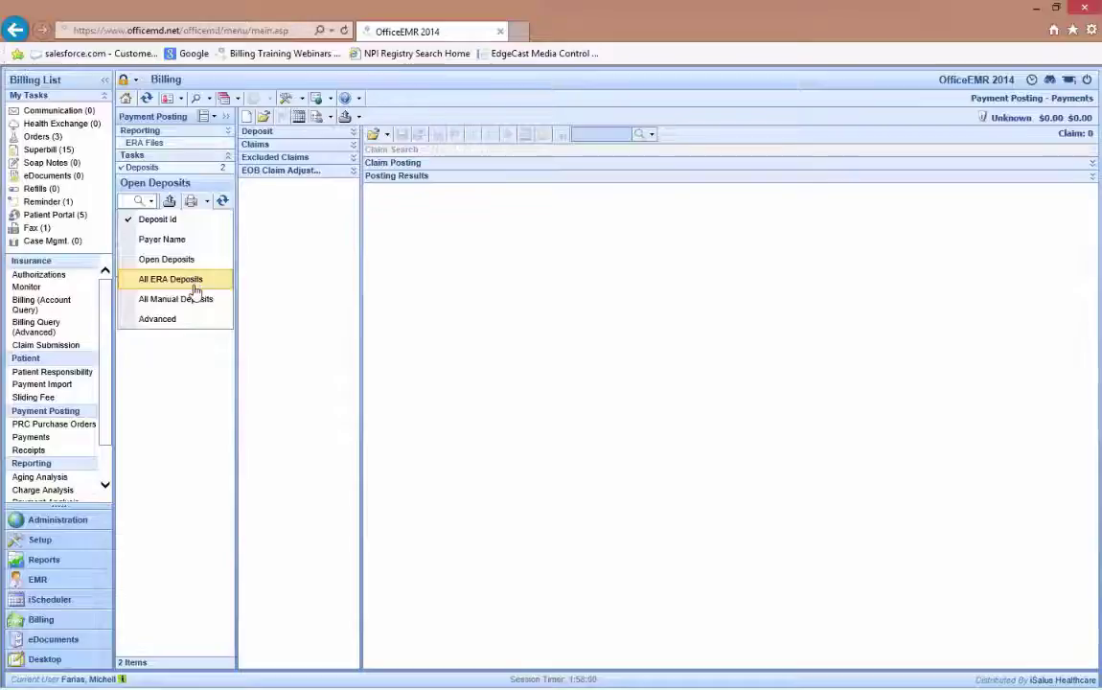
{"action": "left_click", "coordinate": [159, 322]}
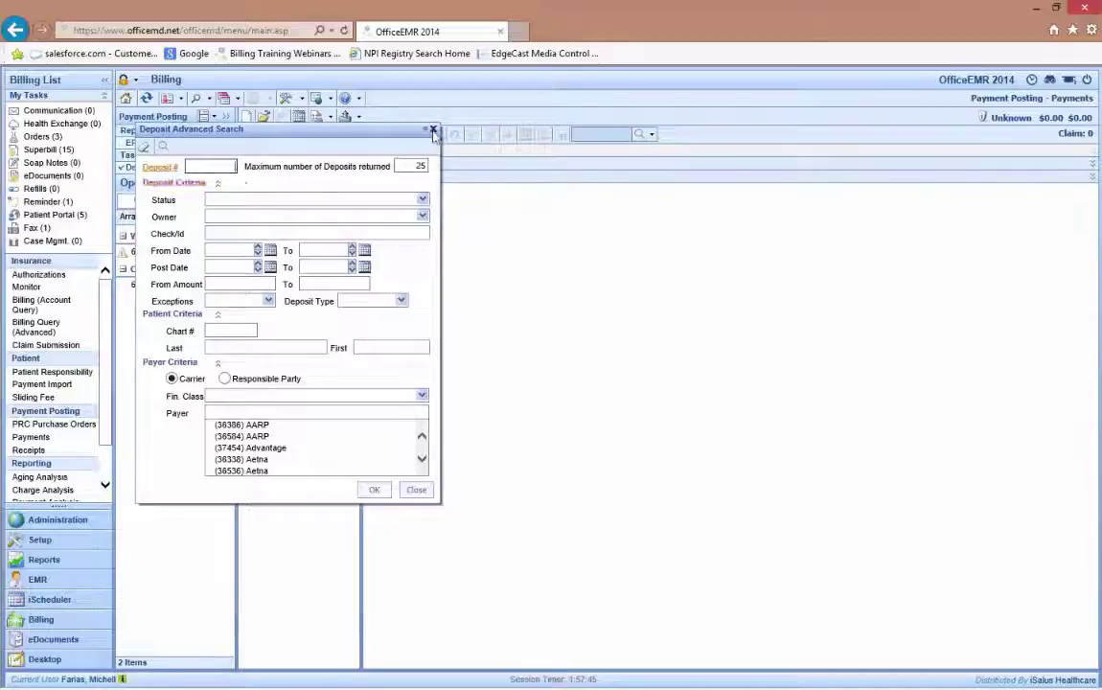
{"action": "left_click", "coordinate": [433, 130]}
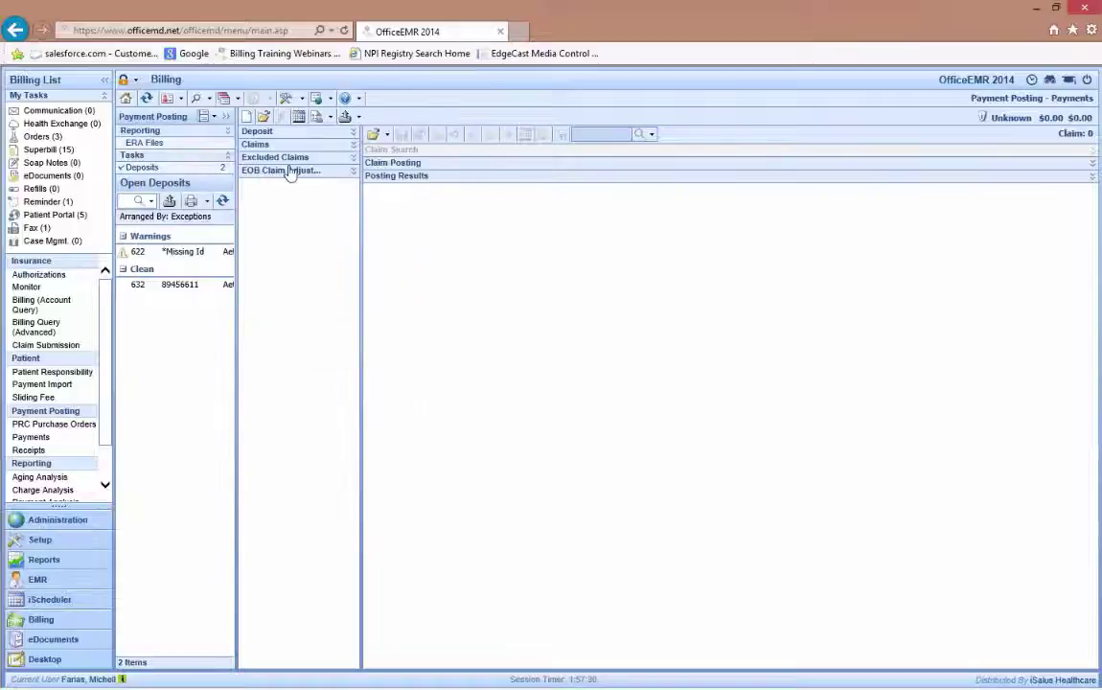
List all manual deposits and view their full details by temporarily widening the deposit list.
{"action": "right_click", "coordinate": [154, 203]}
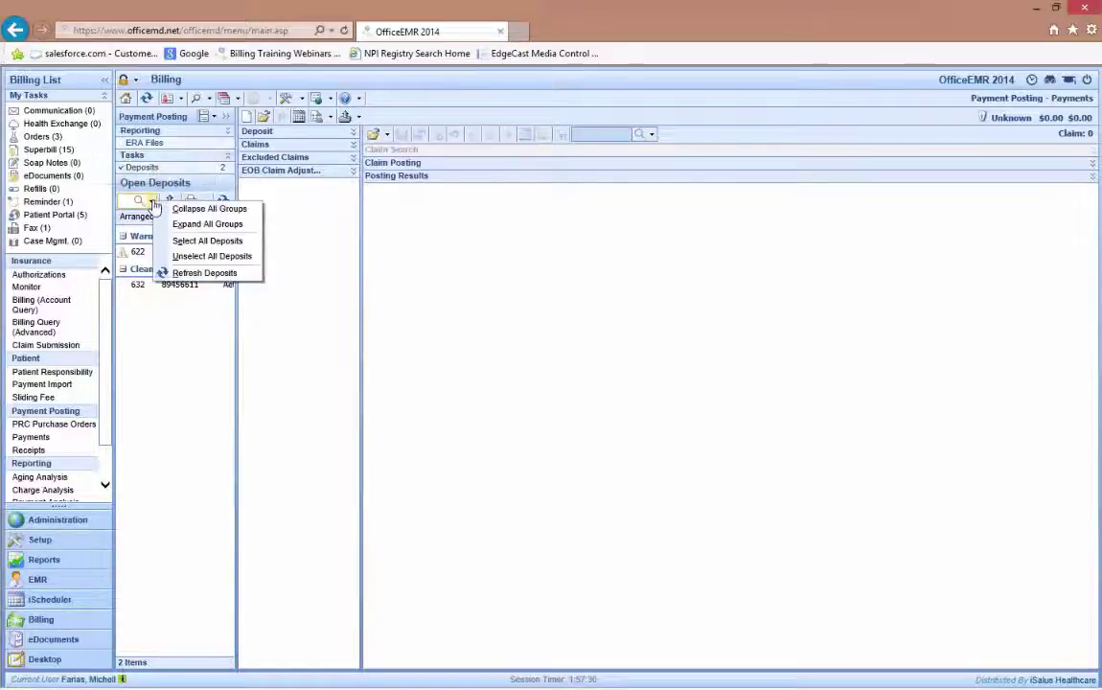
{"action": "left_click", "coordinate": [153, 203]}
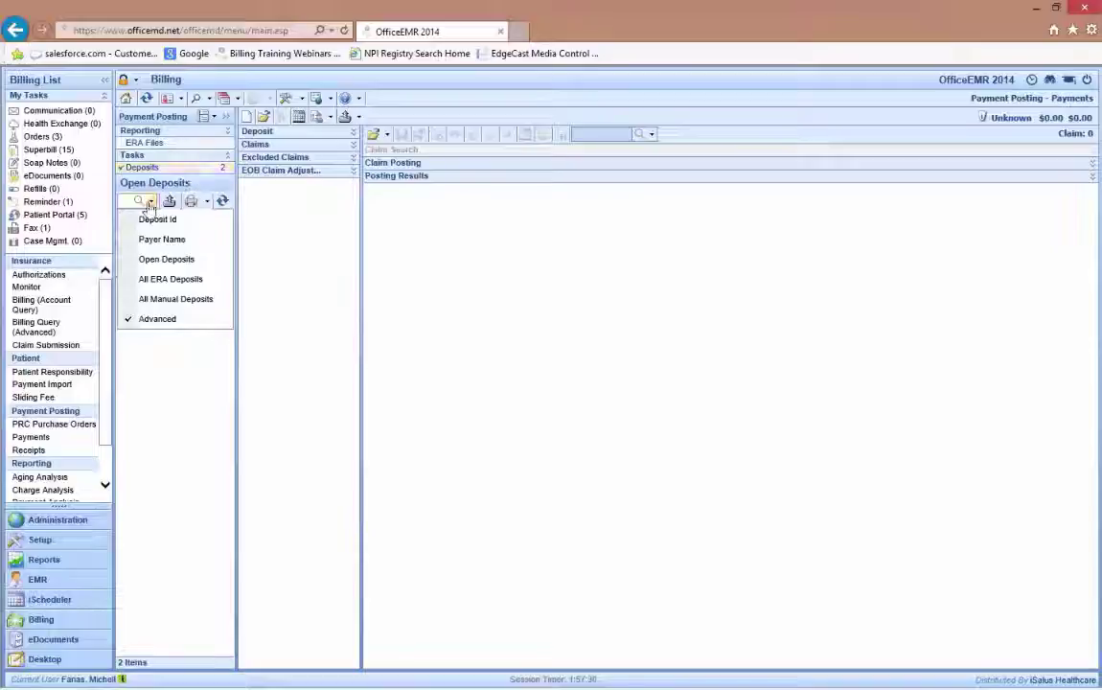
{"action": "left_click", "coordinate": [182, 299]}
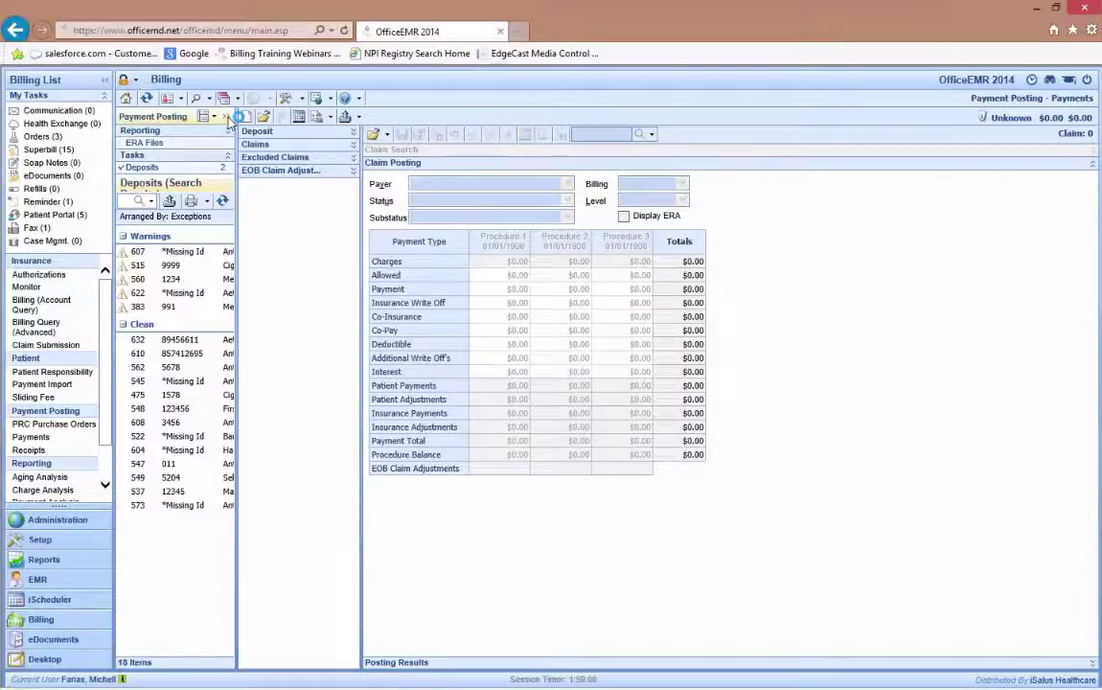
{"action": "left_click", "coordinate": [228, 118]}
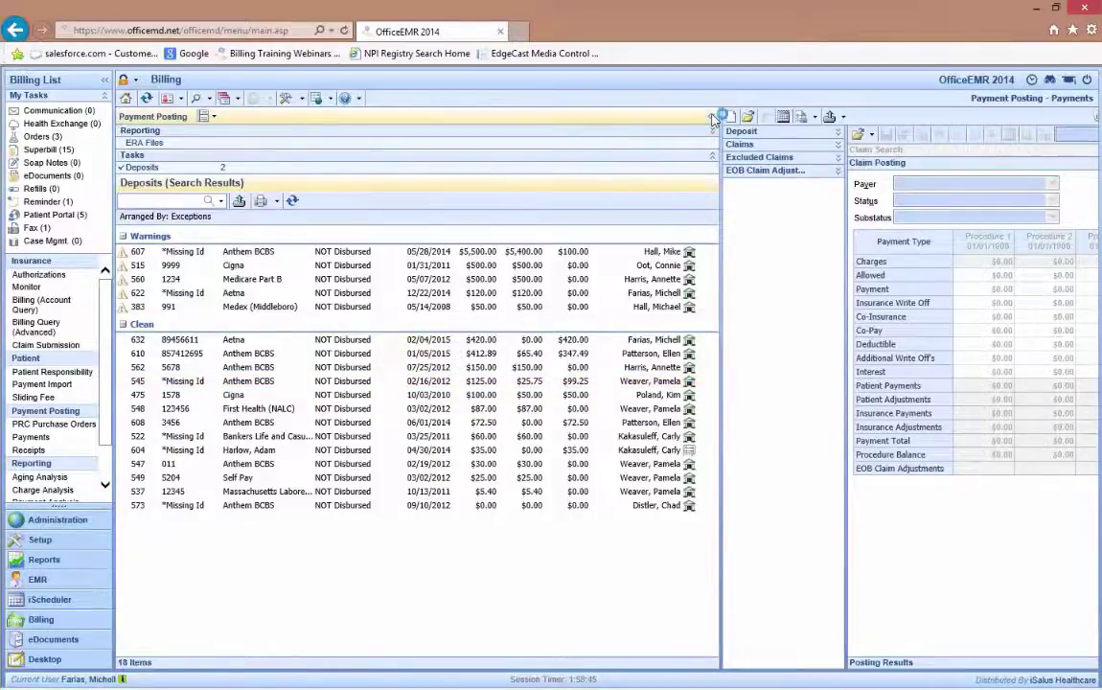
{"action": "left_click", "coordinate": [712, 116]}
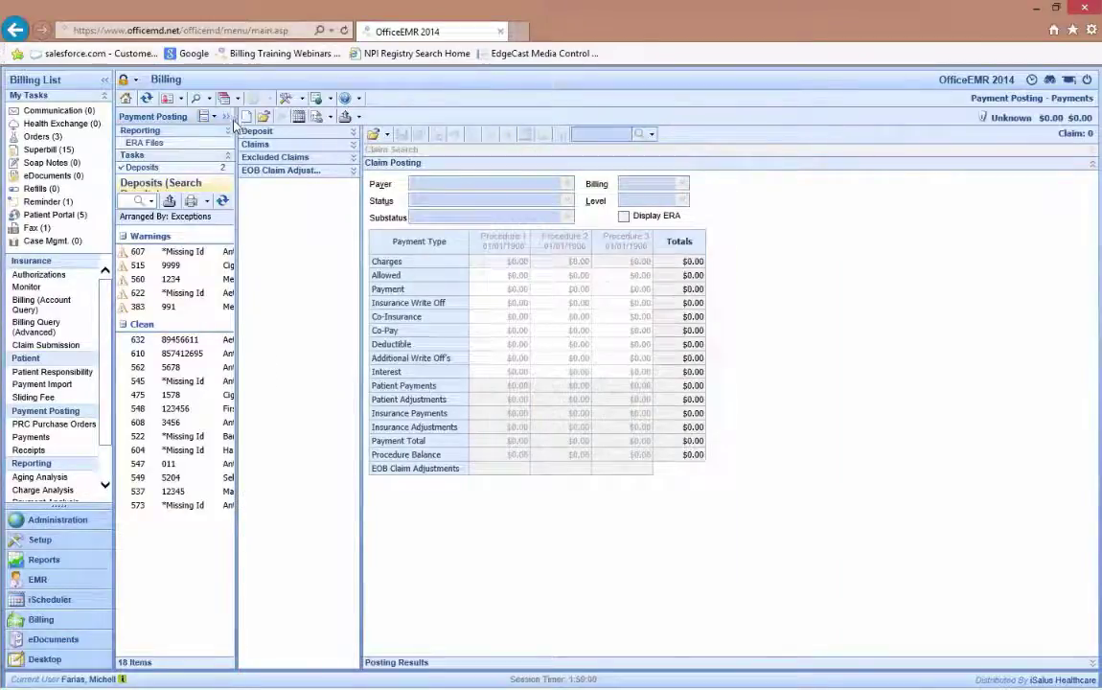
Return the deposit list to showing only open deposits.
{"action": "left_click", "coordinate": [151, 203]}
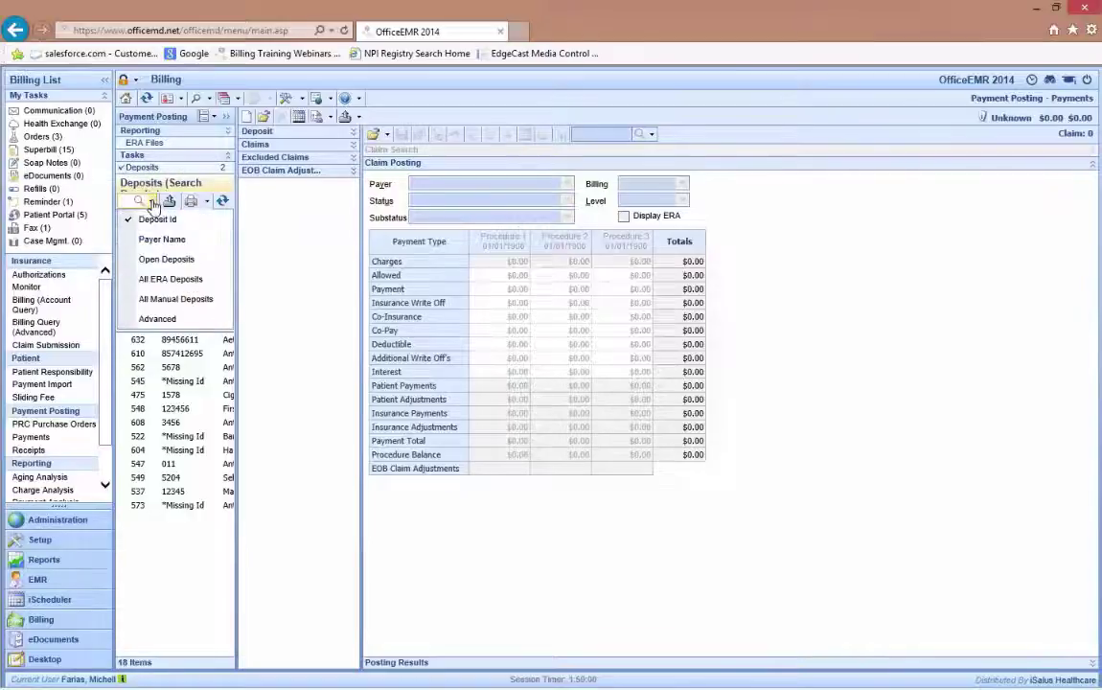
{"action": "left_click", "coordinate": [163, 262]}
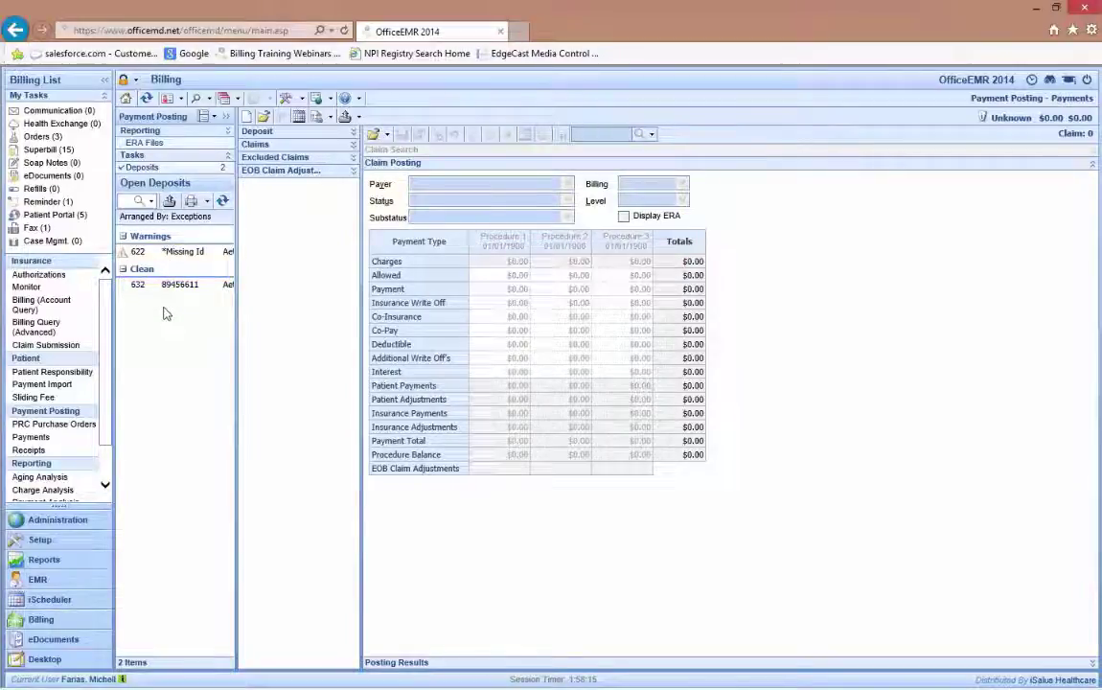
{"action": "left_click", "coordinate": [139, 251]}
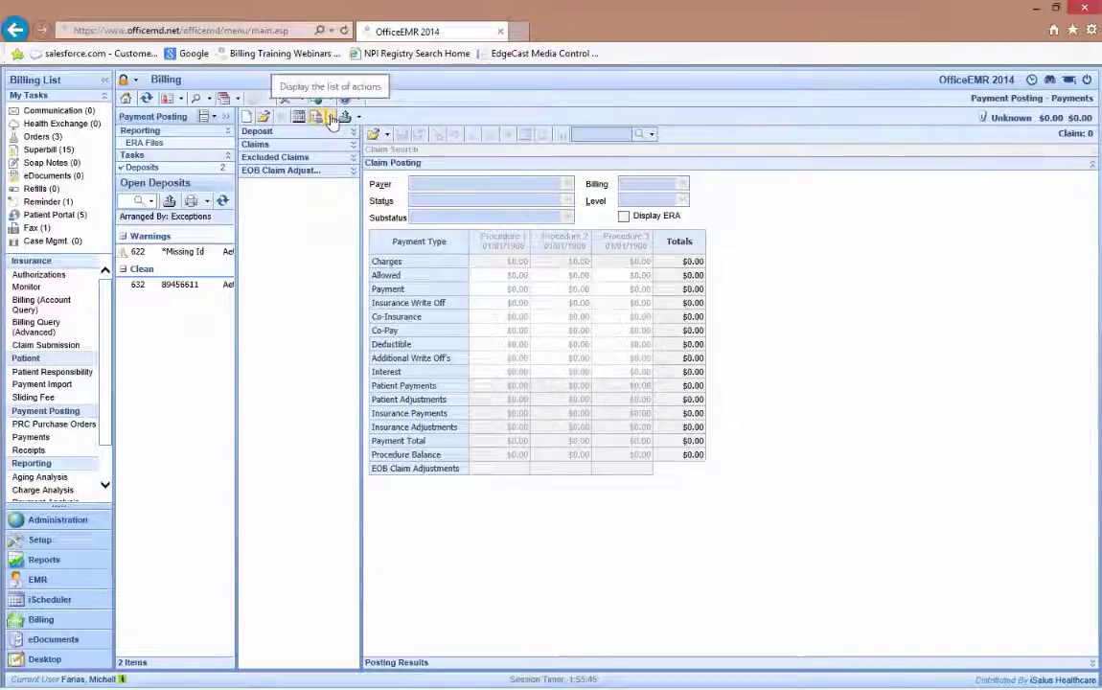
Open the payment posting Customize options for review and close them without changes.
{"action": "left_click", "coordinate": [331, 118]}
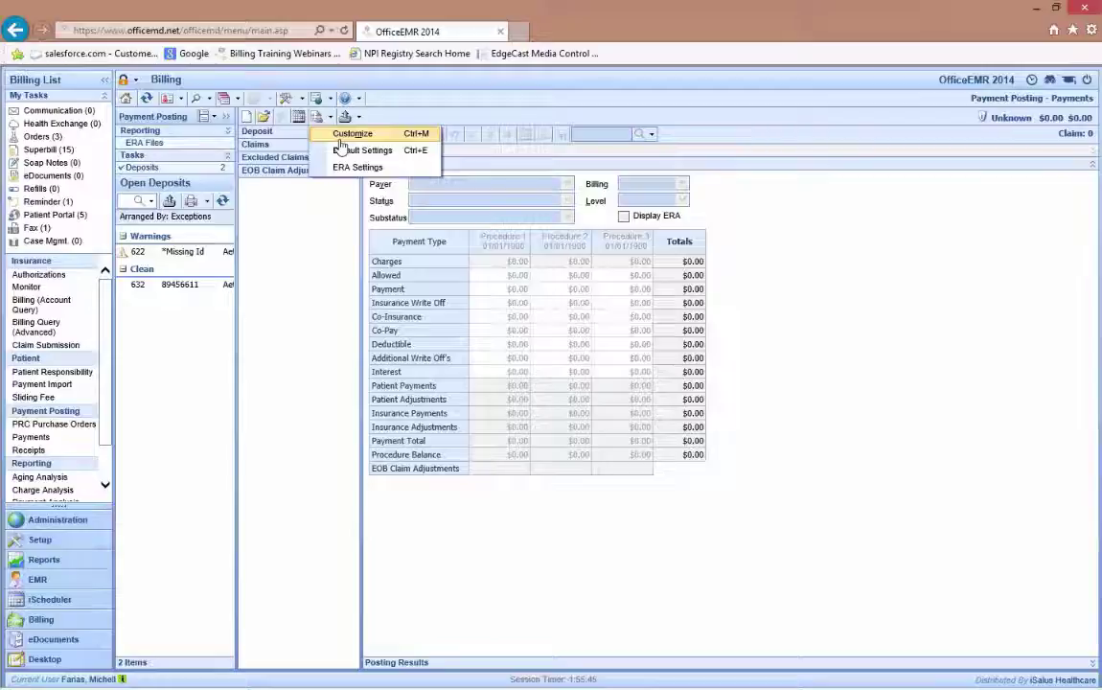
{"action": "left_click", "coordinate": [337, 151]}
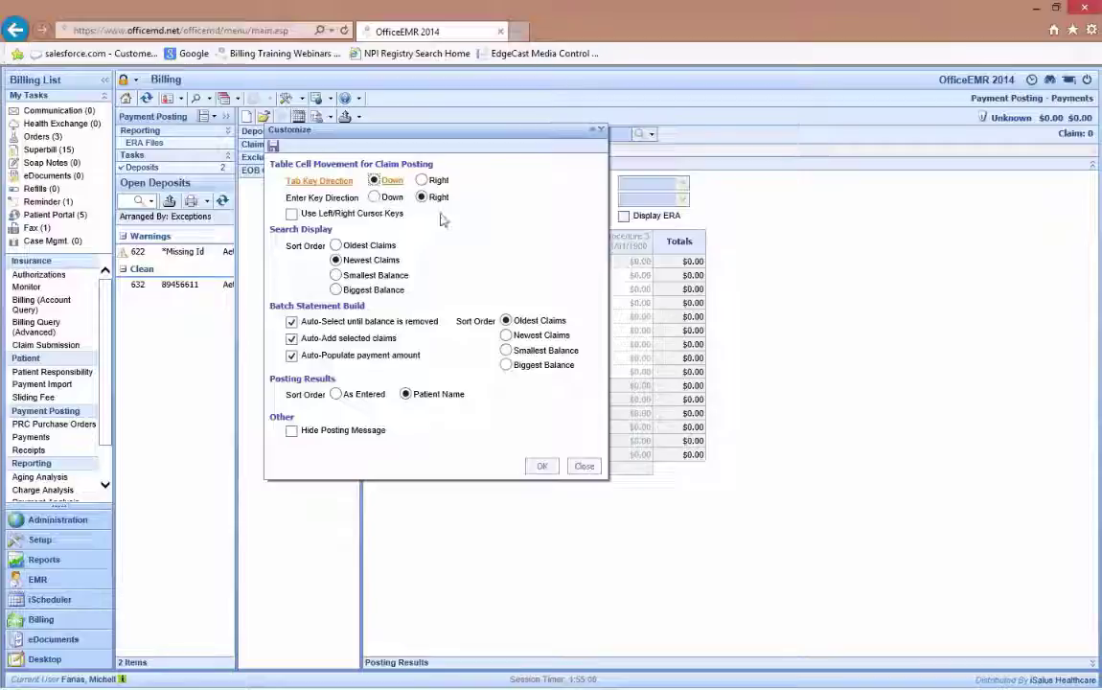
{"action": "left_click", "coordinate": [601, 130]}
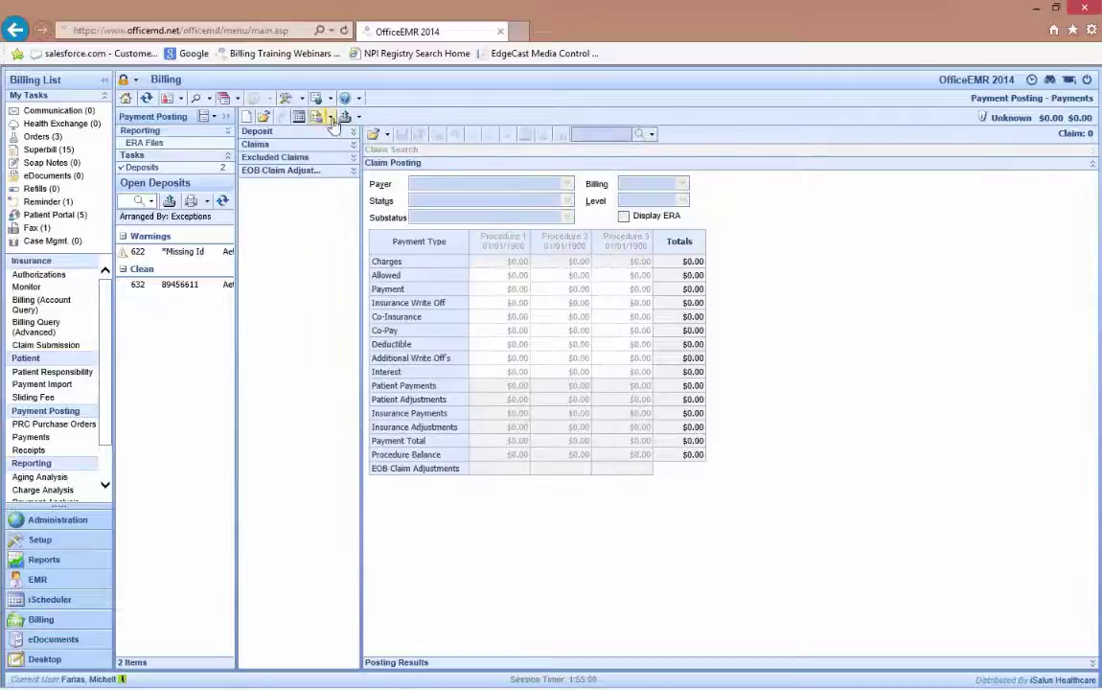
Open the payment posting Default Settings and examine the payment type assigned to Additional Write Offs.
{"action": "left_click", "coordinate": [330, 117]}
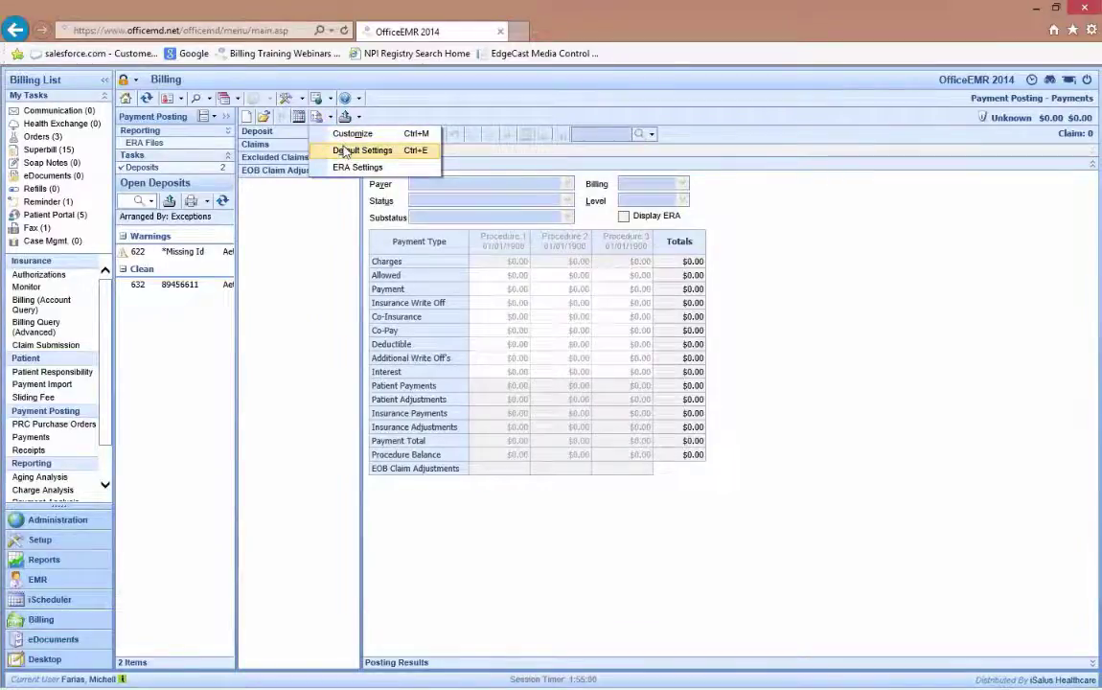
{"action": "left_click", "coordinate": [345, 151]}
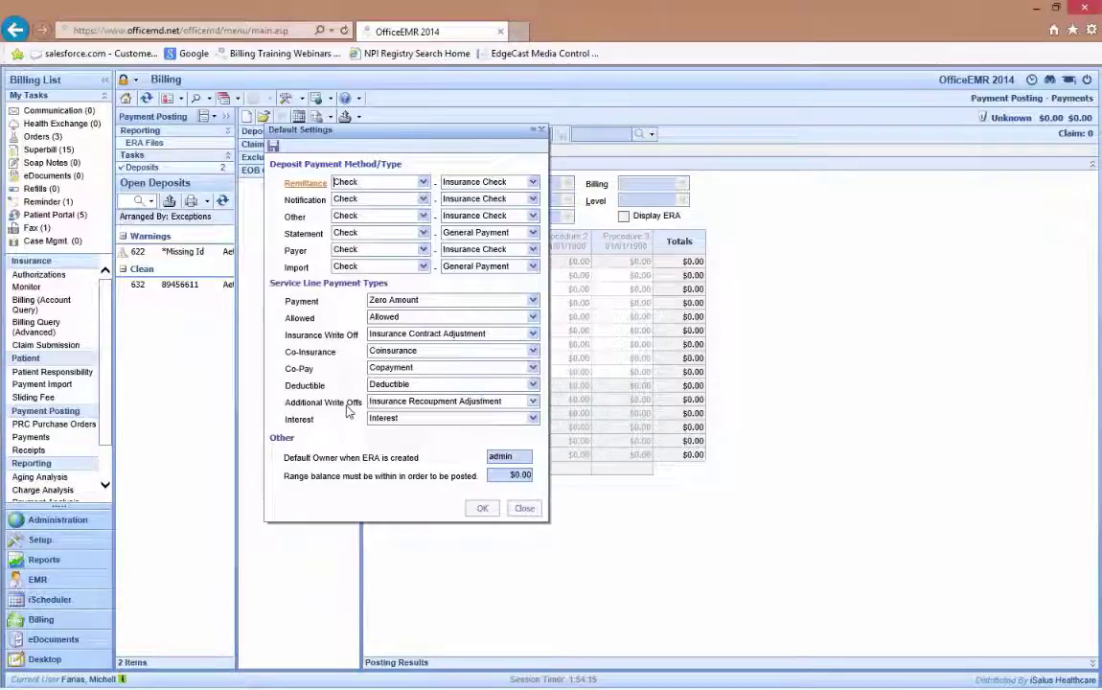
{"action": "left_click", "coordinate": [453, 403]}
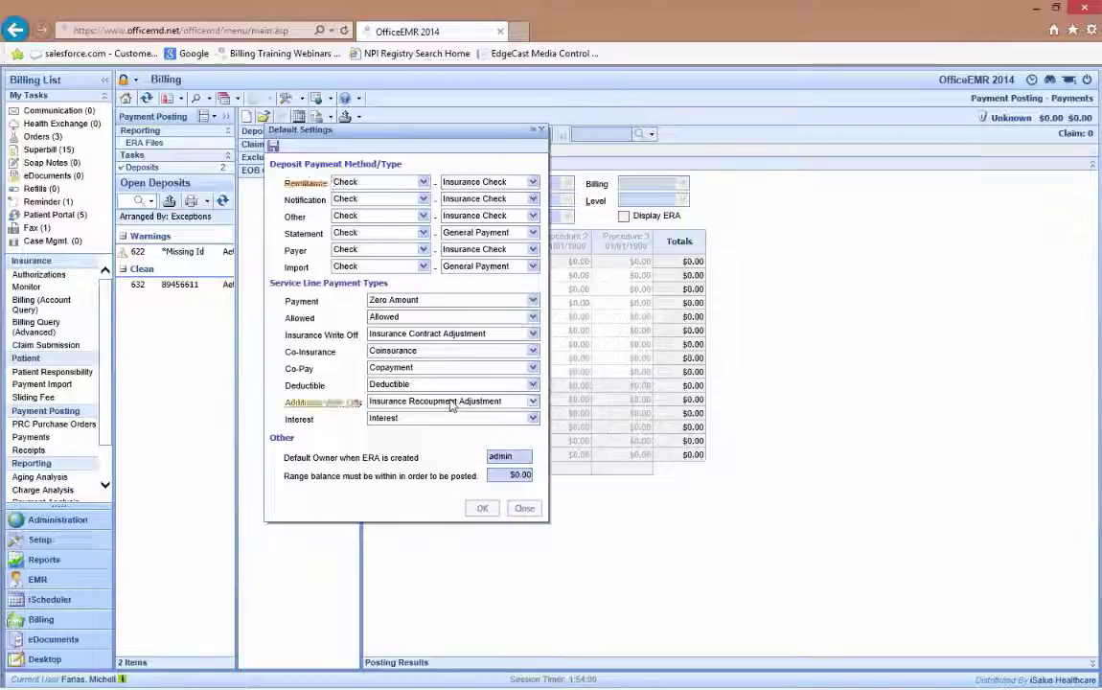
Review the payment types available for Additional Write Offs and close Default Settings without changing anything.
{"action": "left_click", "coordinate": [452, 403]}
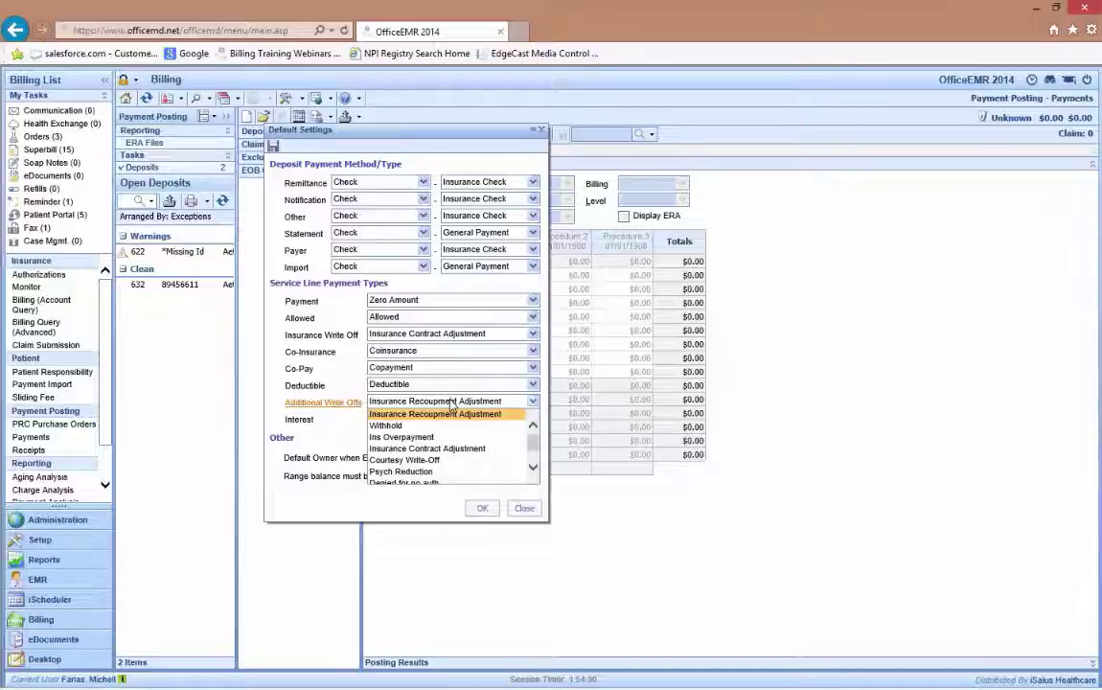
{"action": "left_click", "coordinate": [432, 464]}
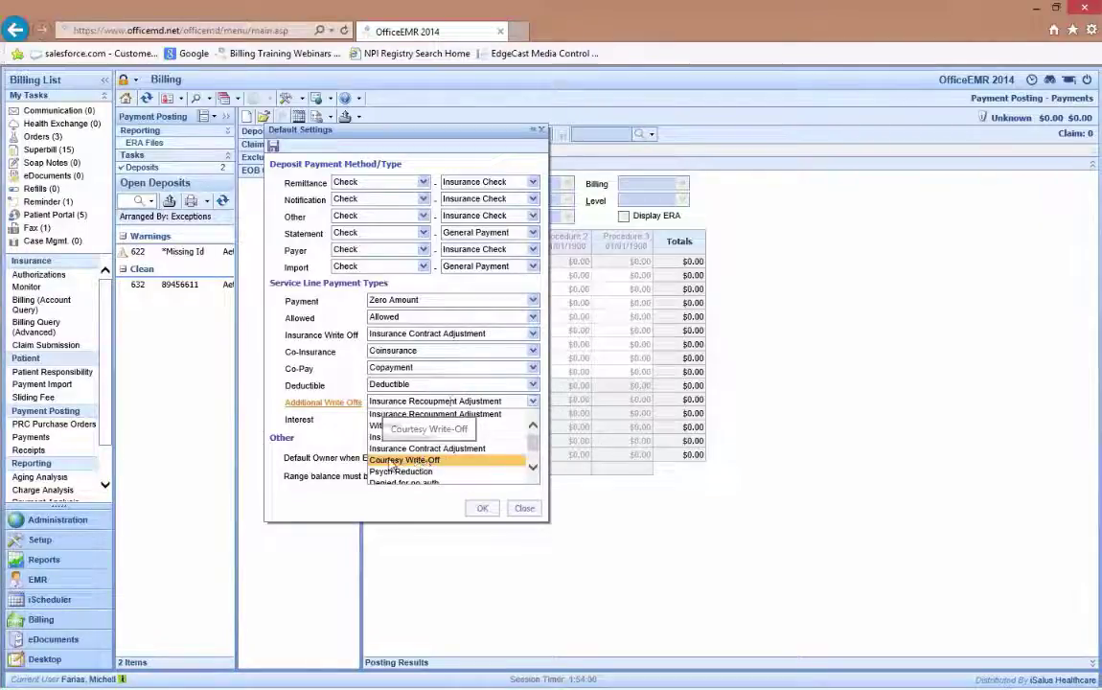
{"action": "left_click", "coordinate": [336, 516]}
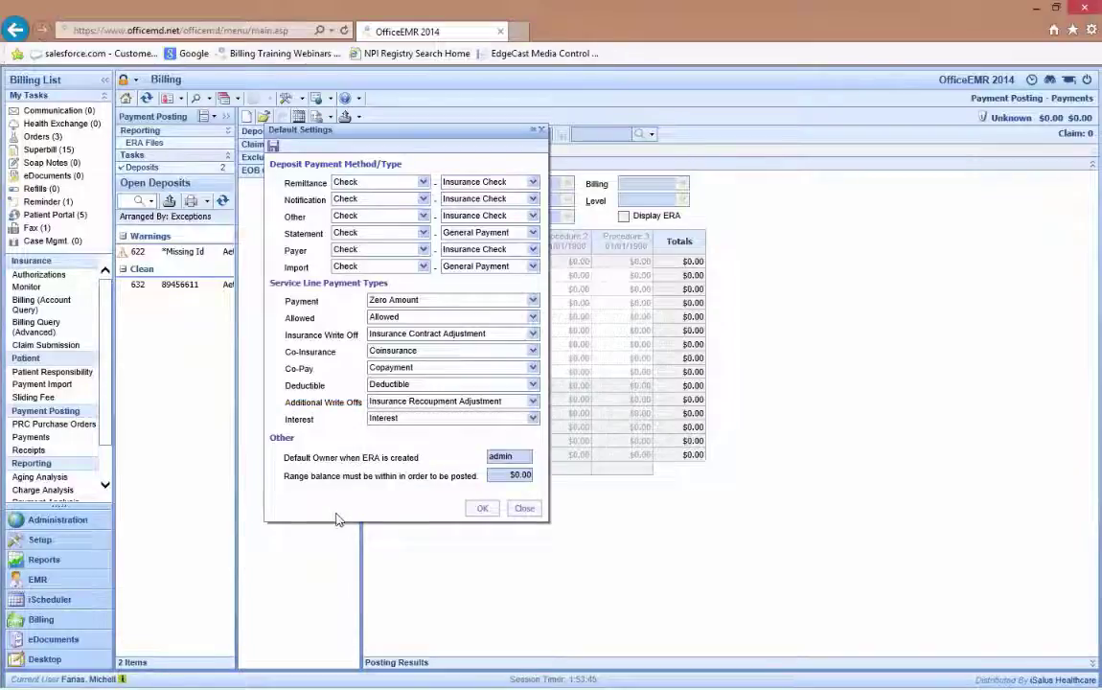
{"action": "left_click", "coordinate": [541, 131]}
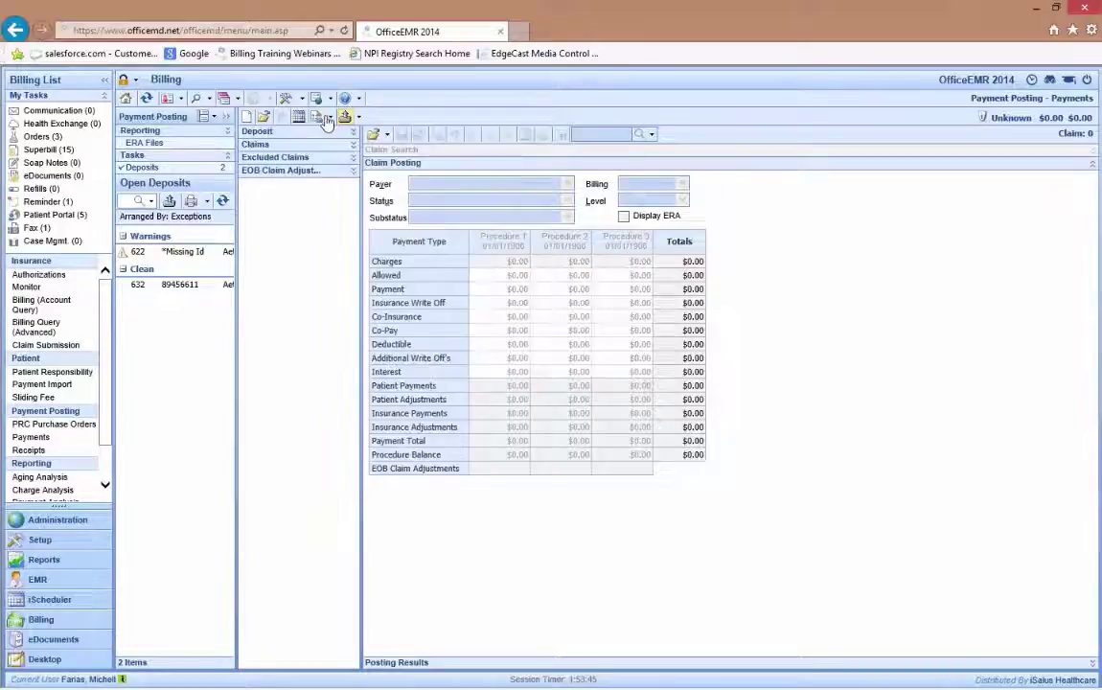
Open the ERA Settings, review the severity choices for the Crossover exception, and close them without changes.
{"action": "left_click", "coordinate": [333, 117]}
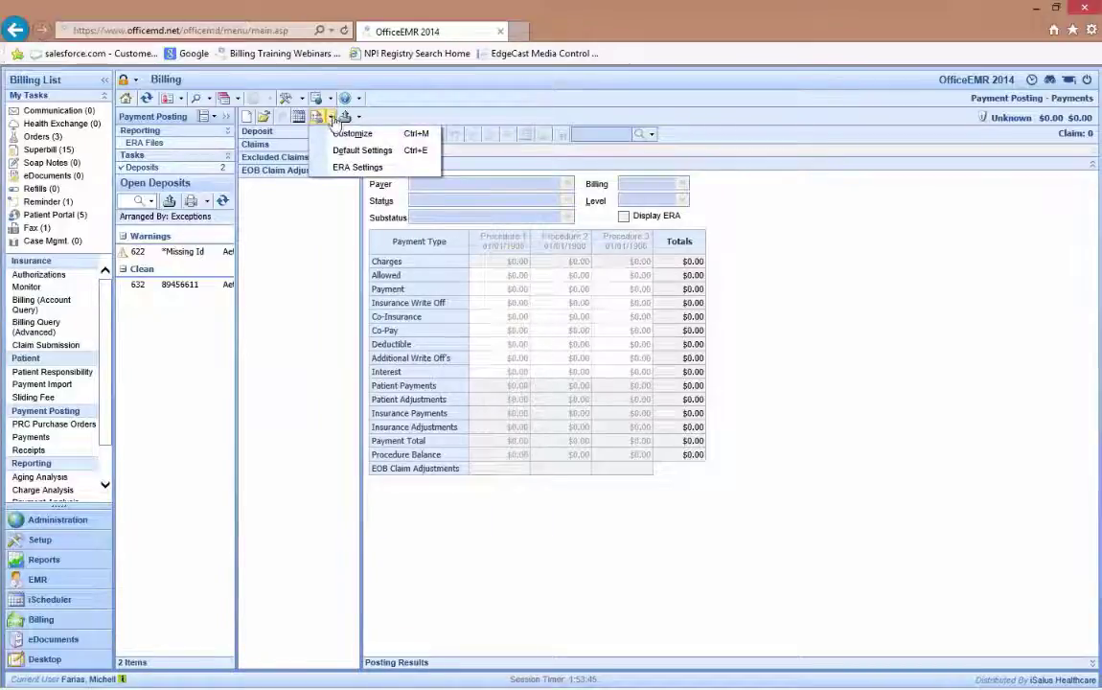
{"action": "left_click", "coordinate": [351, 169]}
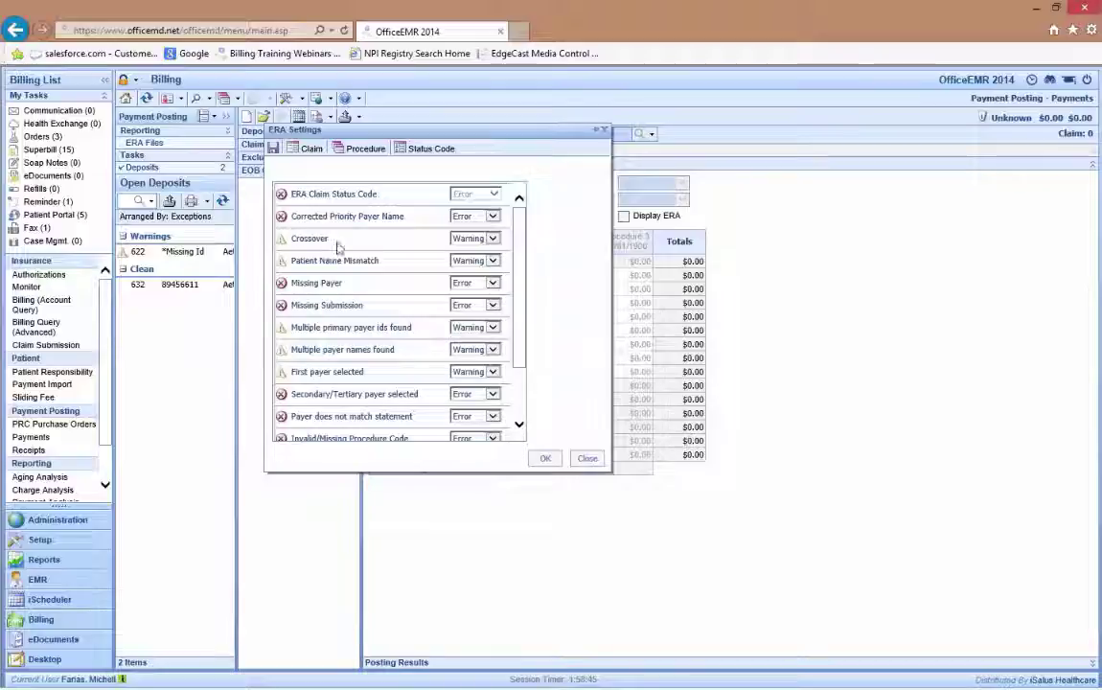
{"action": "left_click", "coordinate": [493, 239]}
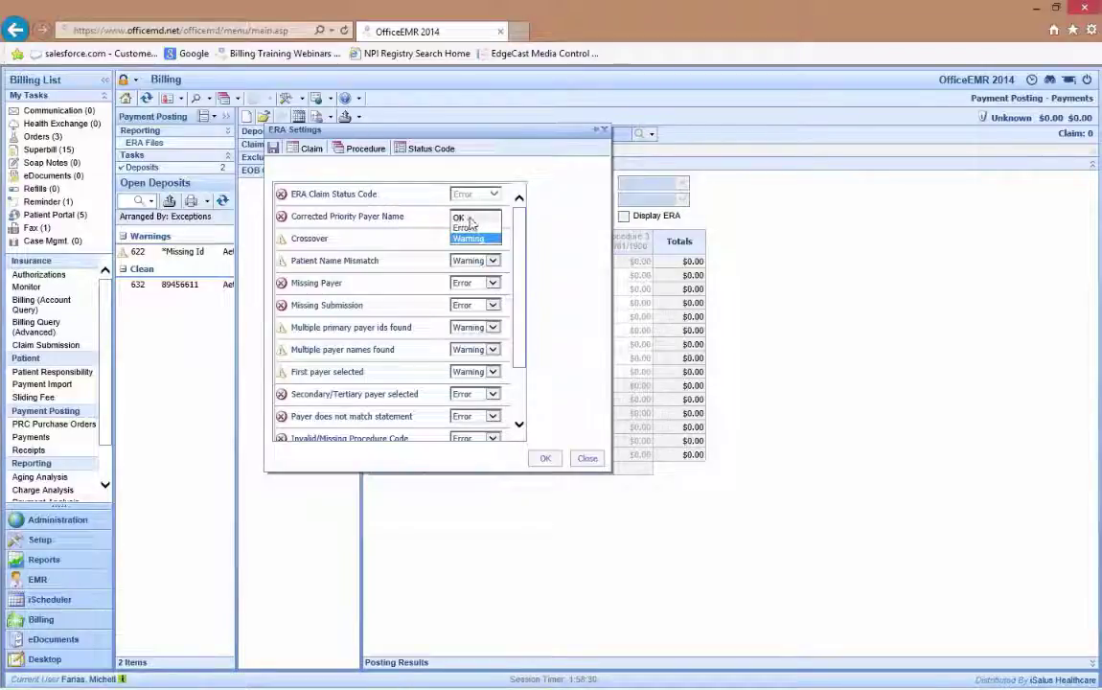
{"action": "left_click", "coordinate": [604, 132]}
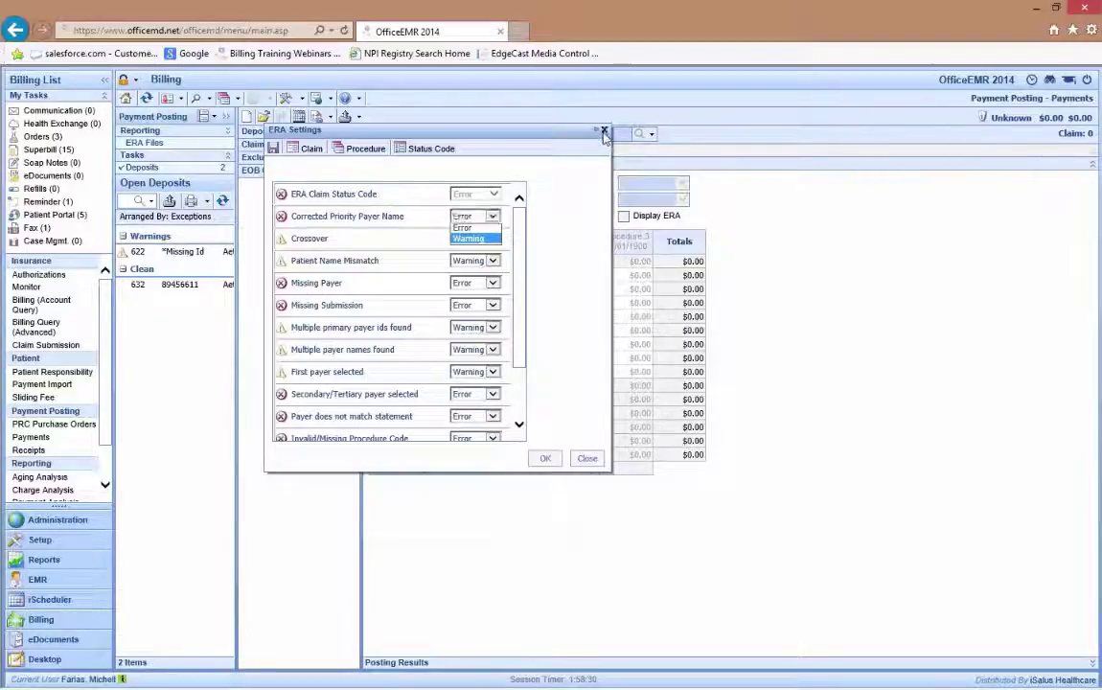
{"action": "left_click", "coordinate": [603, 131]}
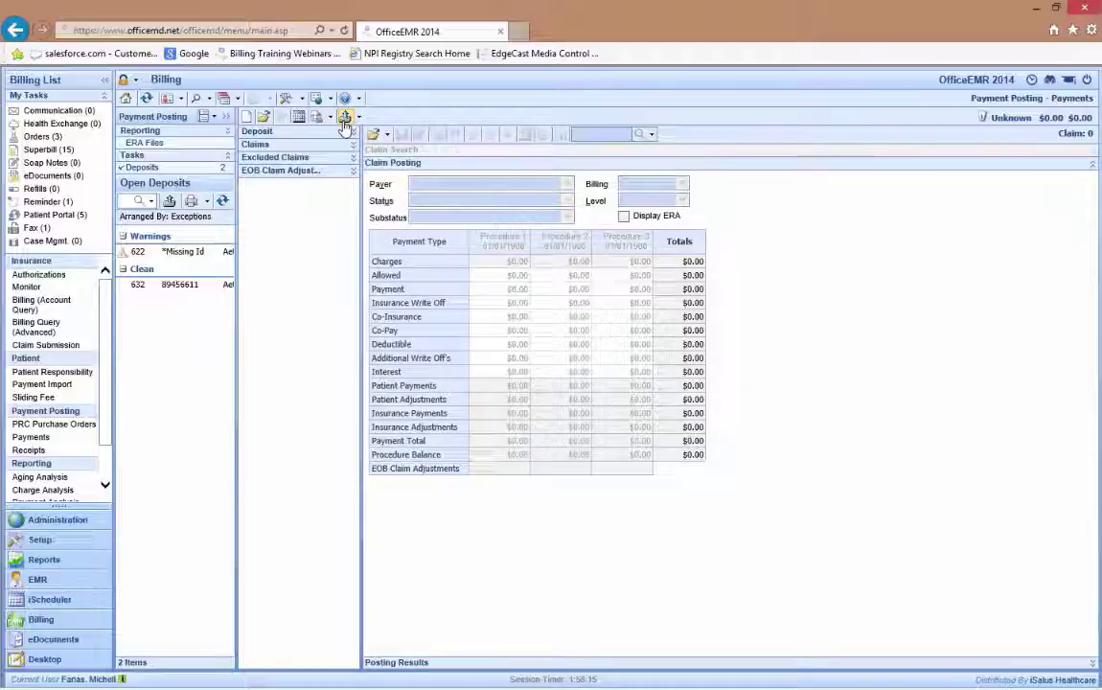
Expand the Deposit section, review the Deposit Payer Information from its payer and deposit date fields, and collapse the section.
{"action": "left_click", "coordinate": [293, 136]}
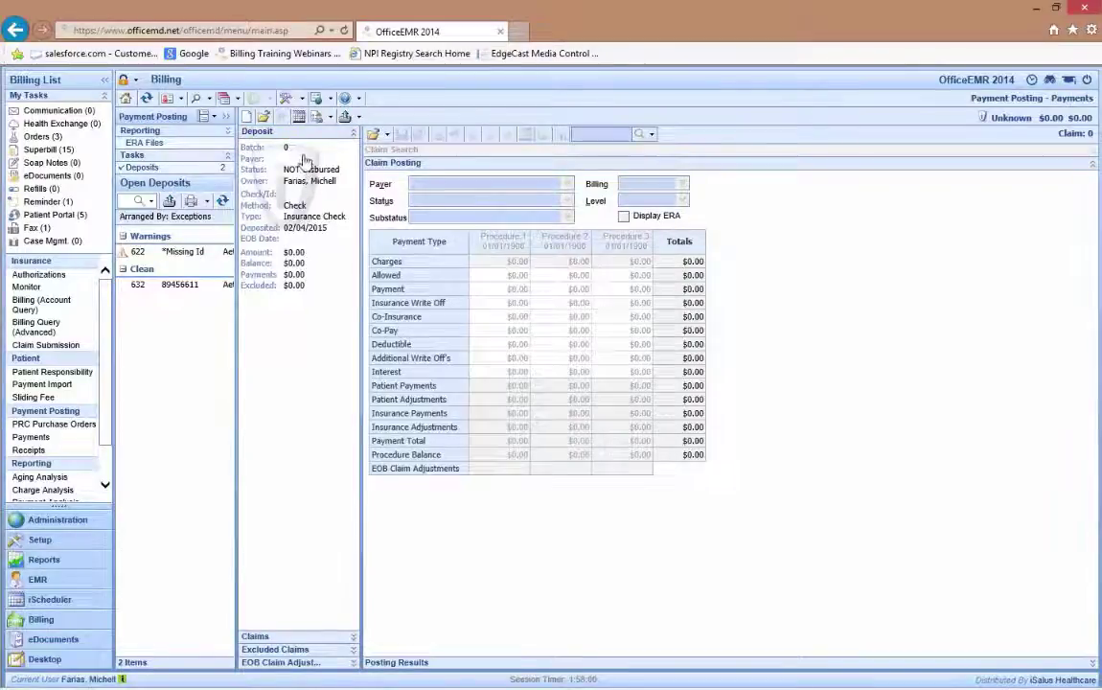
{"action": "right_click", "coordinate": [293, 165]}
{"action": "left_click", "coordinate": [286, 169]}
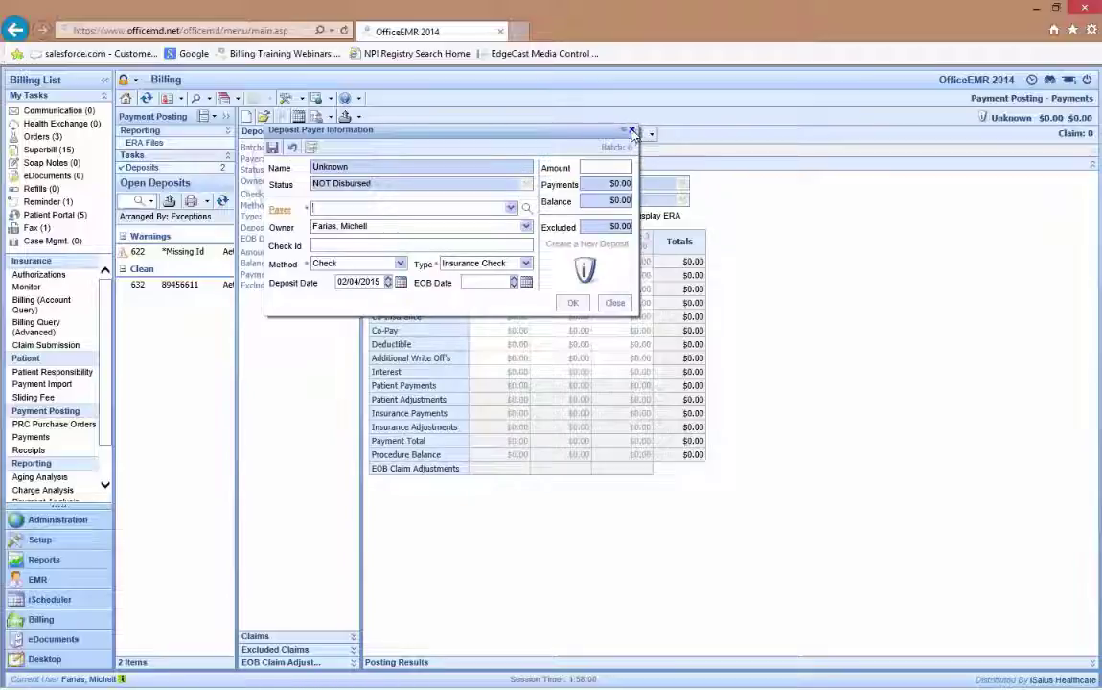
{"action": "left_click", "coordinate": [633, 132]}
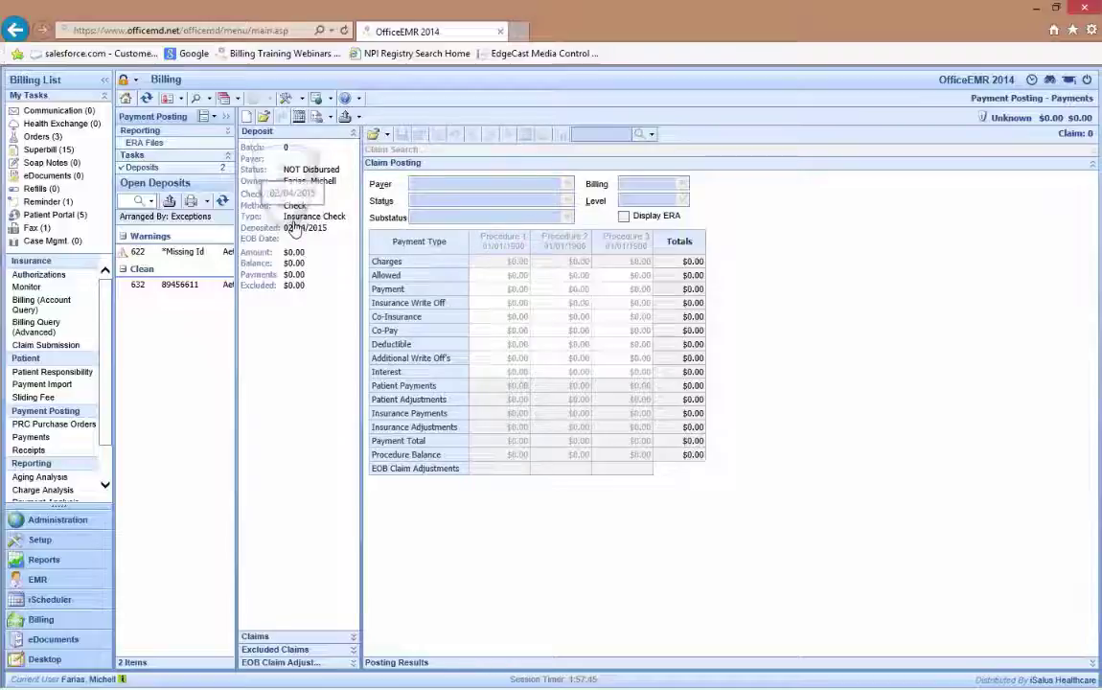
{"action": "double_click", "coordinate": [295, 230]}
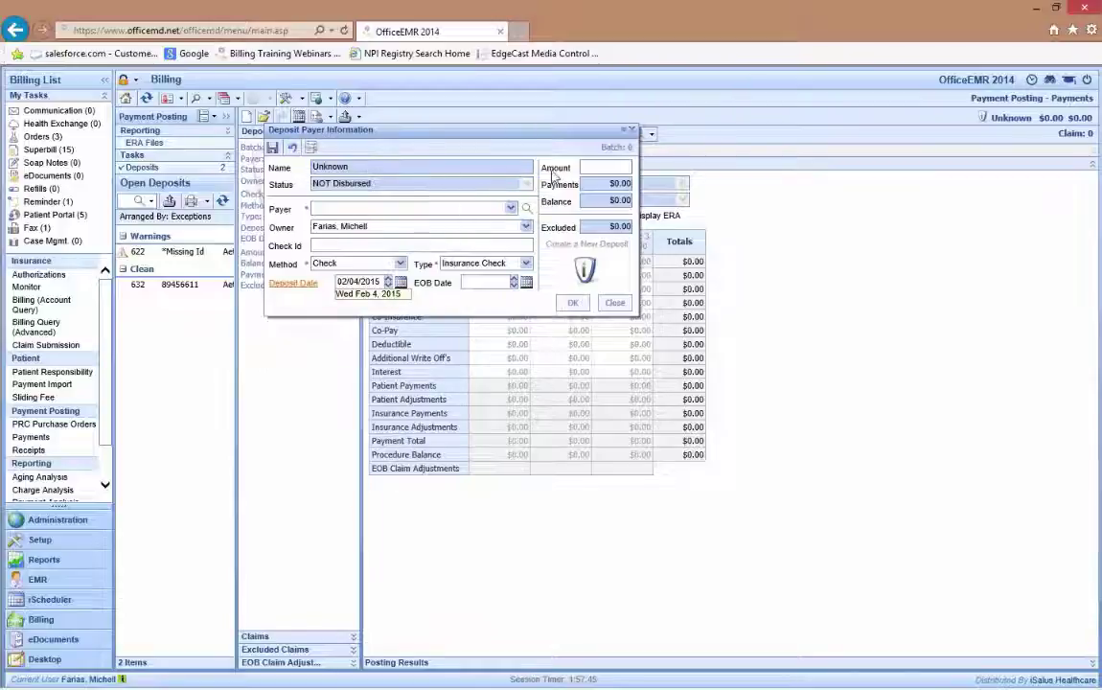
{"action": "left_click", "coordinate": [632, 130]}
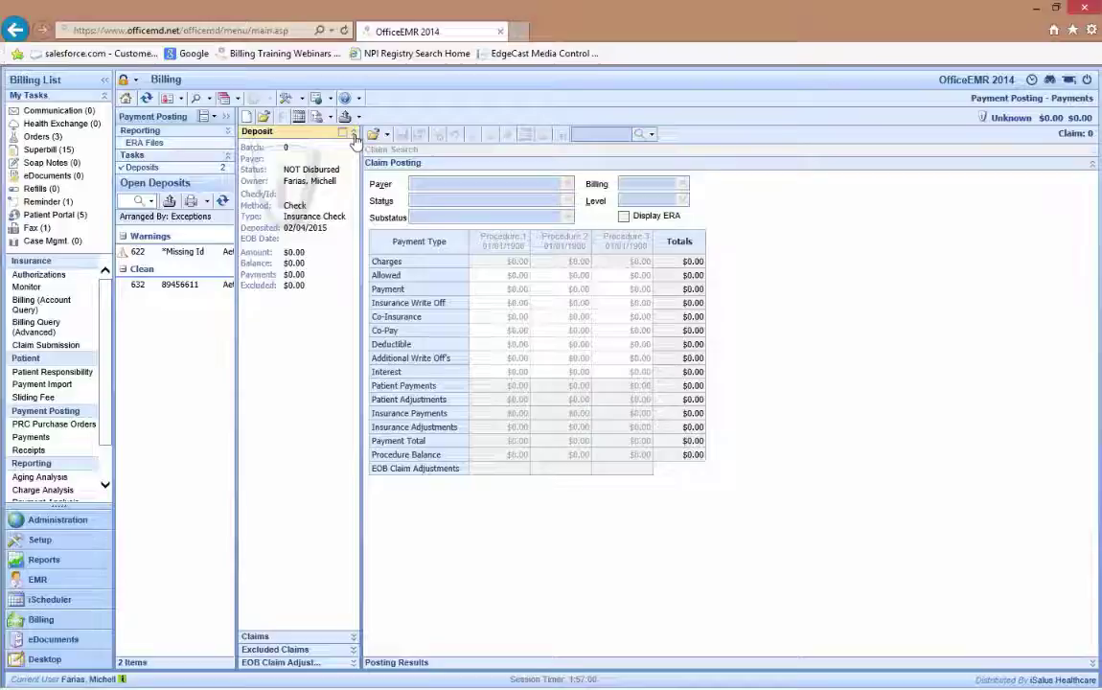
{"action": "left_click", "coordinate": [354, 135]}
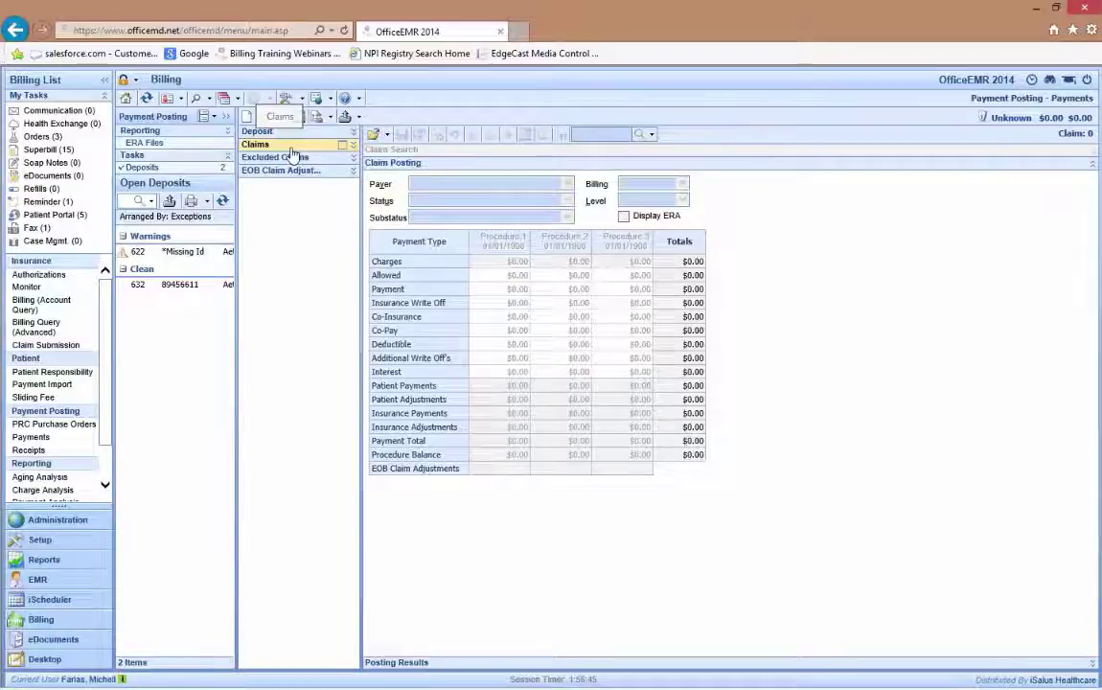
Expand and collapse the Claims and Excluded Claims sections in turn to review what each holds.
{"action": "left_click", "coordinate": [292, 150]}
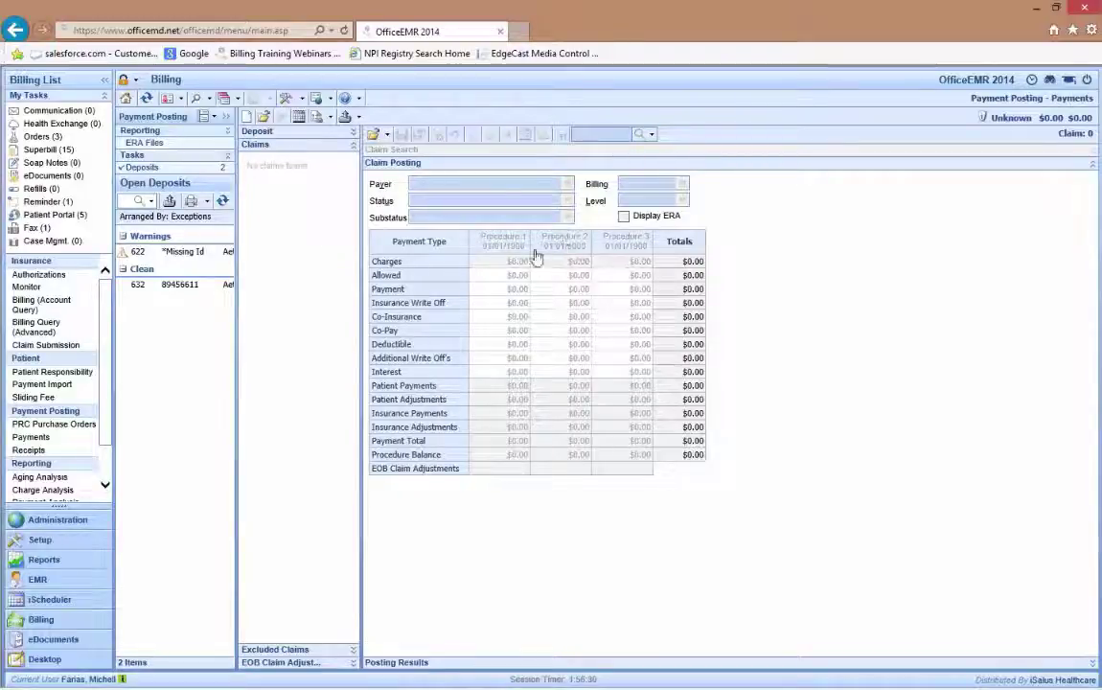
{"action": "left_click", "coordinate": [300, 149]}
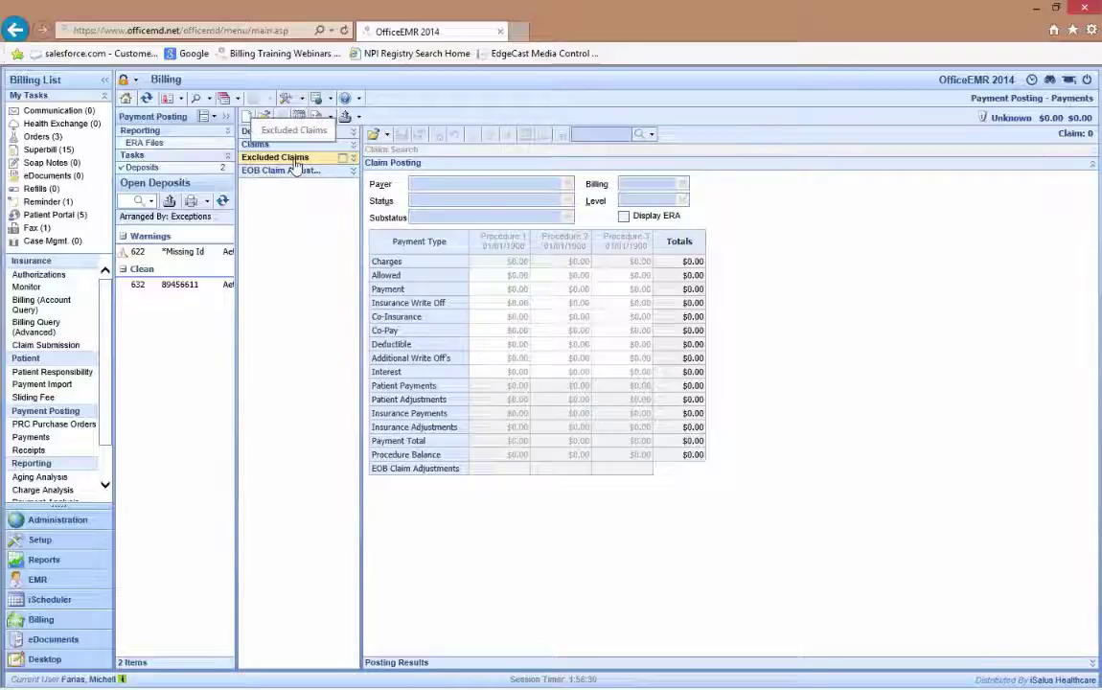
{"action": "left_click", "coordinate": [293, 159]}
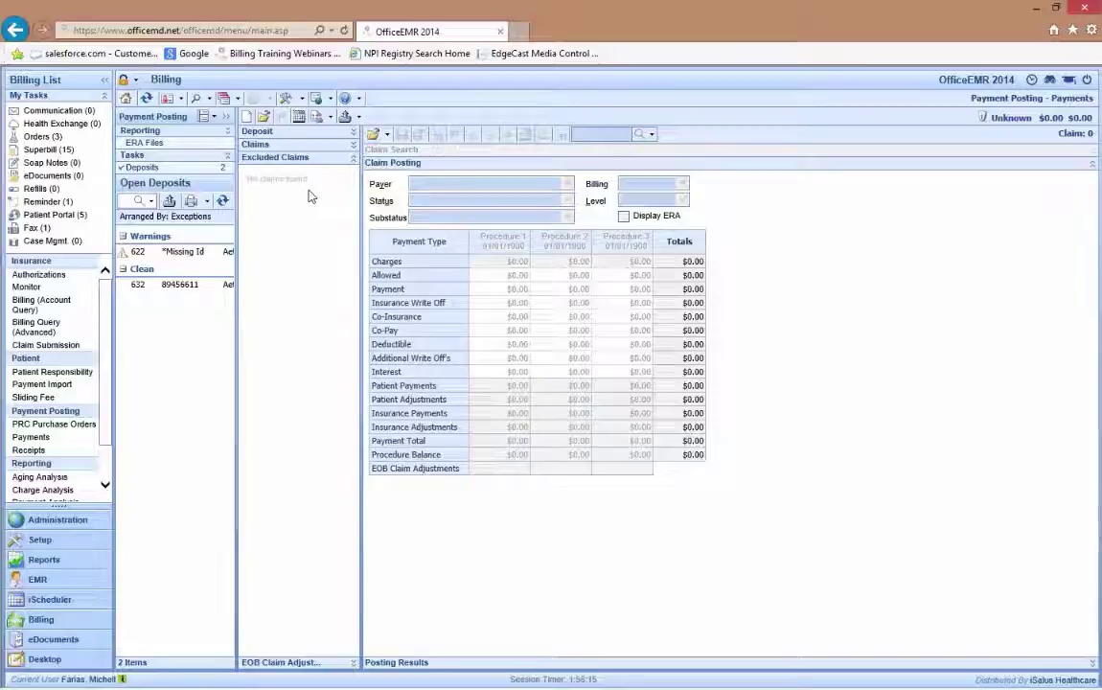
{"action": "left_click", "coordinate": [319, 158]}
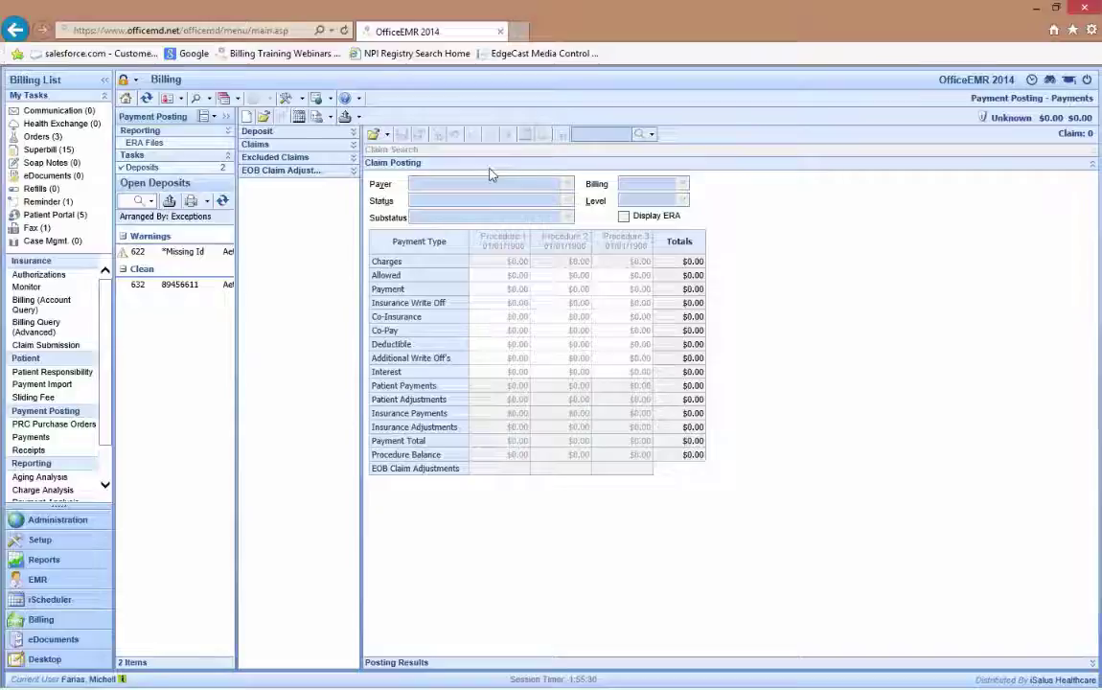
Review the claim and patient opening options, and expand the Posting Results section to examine its columns.
{"action": "left_click", "coordinate": [390, 136]}
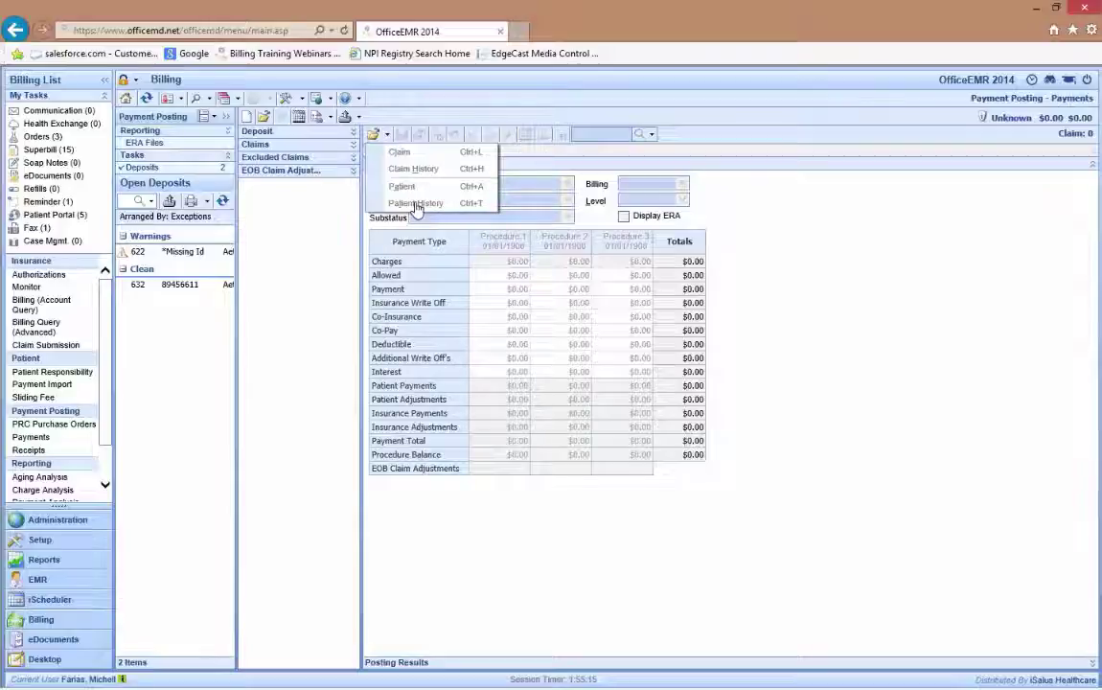
{"action": "left_click", "coordinate": [387, 136]}
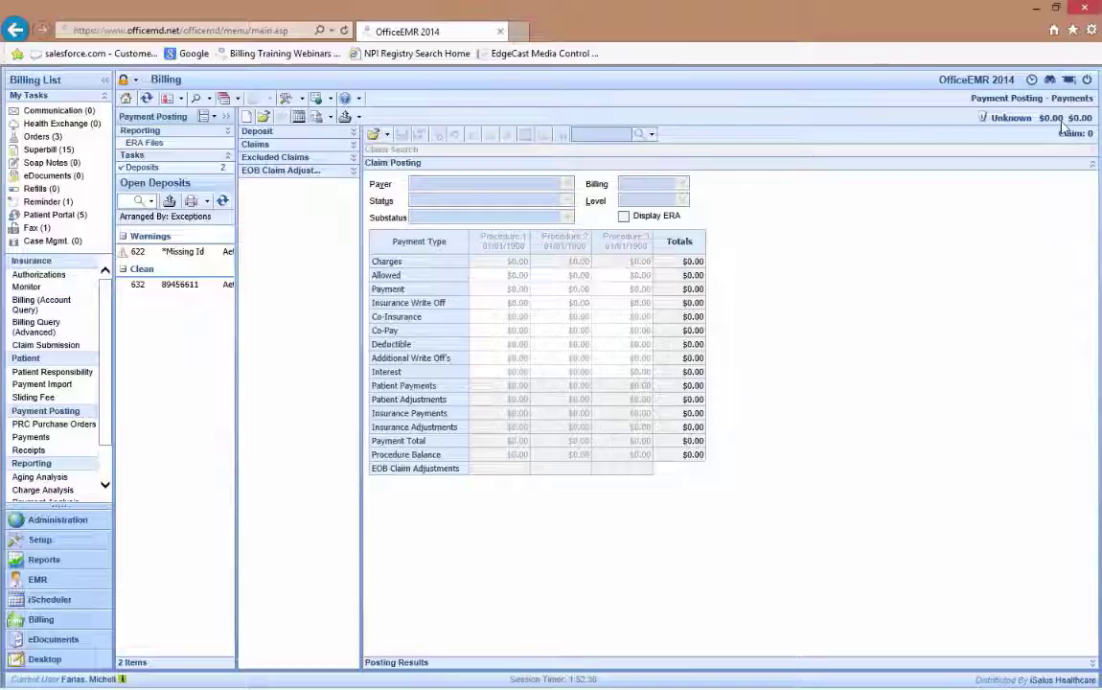
{"action": "mouse_move", "coordinate": [1024, 125]}
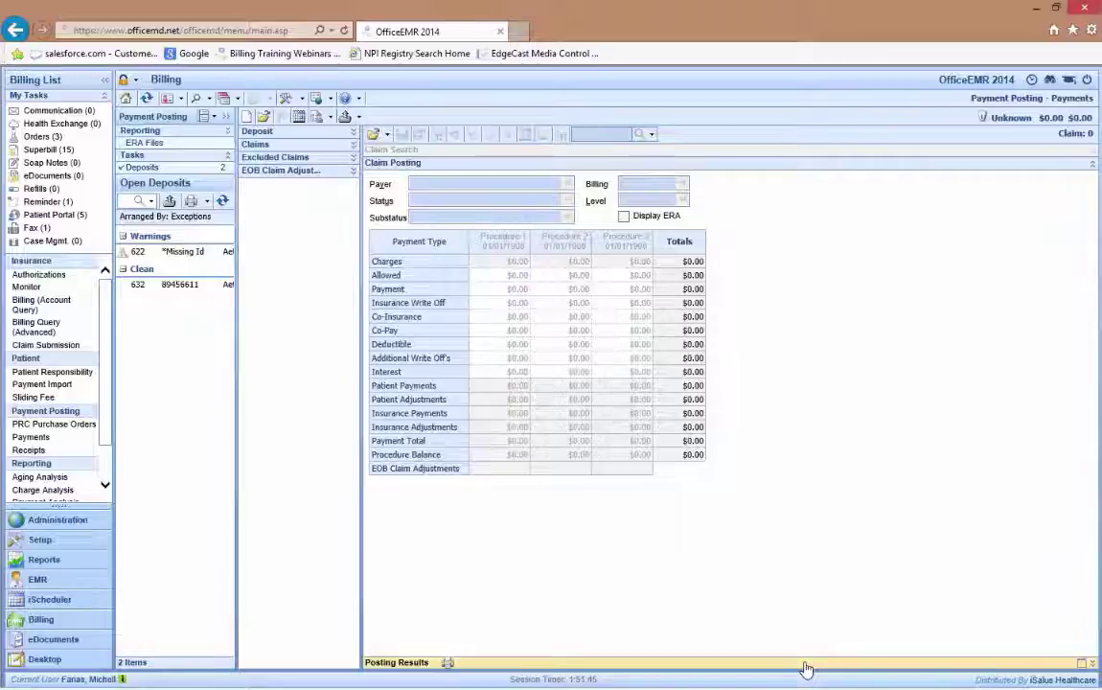
{"action": "left_click", "coordinate": [746, 668]}
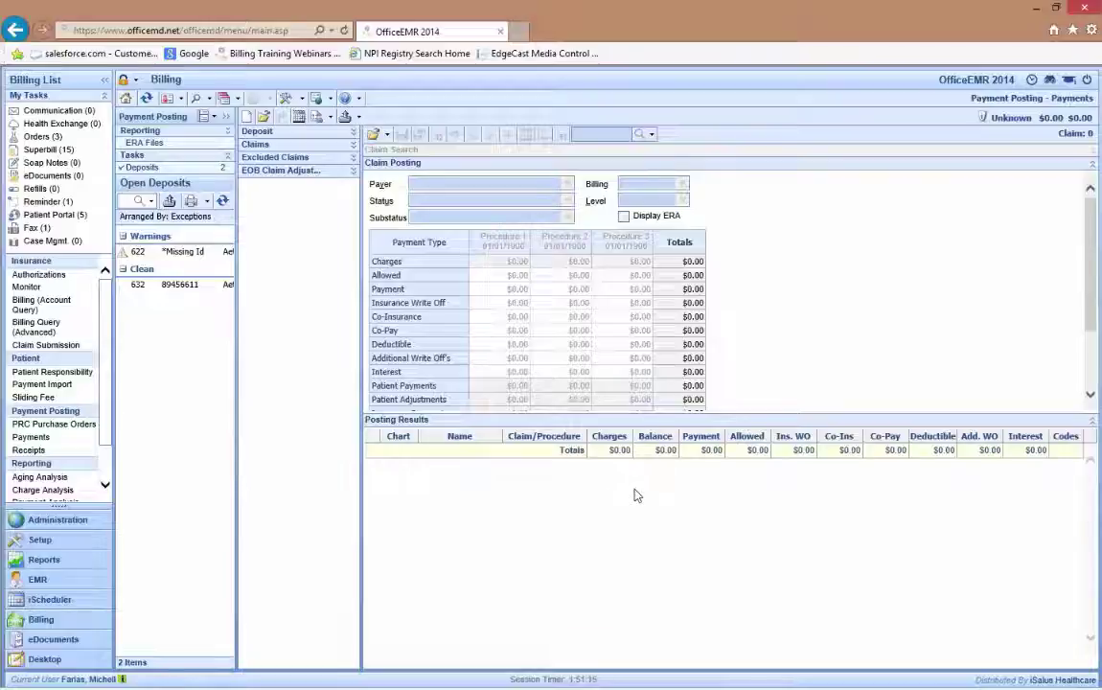
Load the Clean deposit from Open Deposits, decline posting it, and open its first claim in Claim Posting.
{"action": "left_click", "coordinate": [165, 286]}
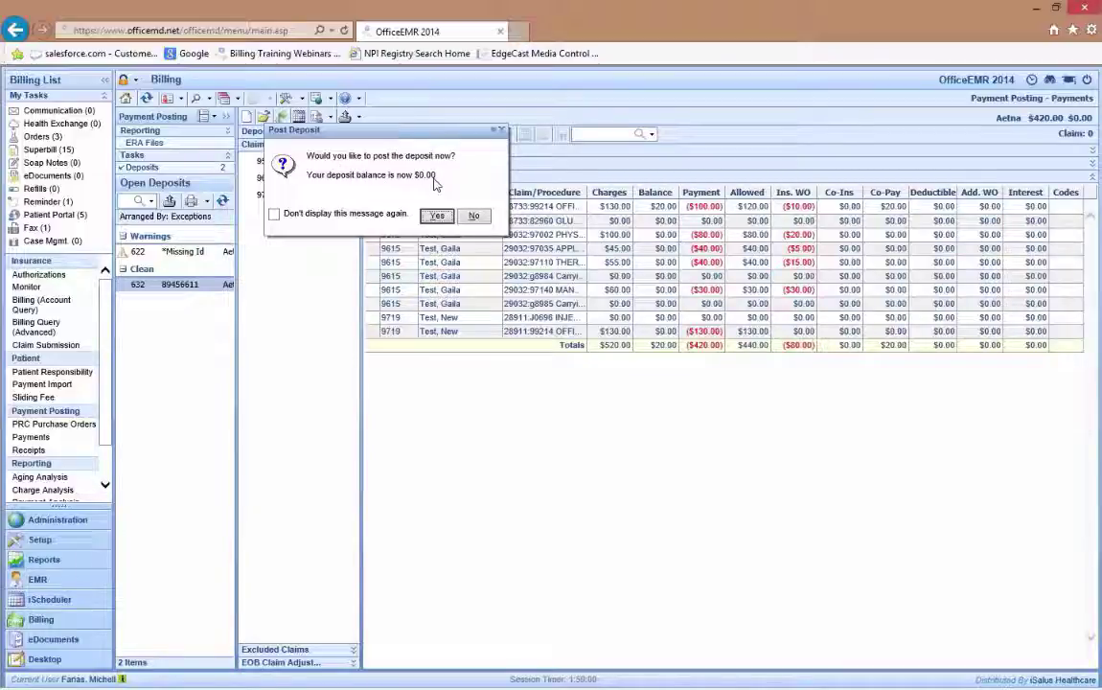
{"action": "left_click", "coordinate": [471, 218]}
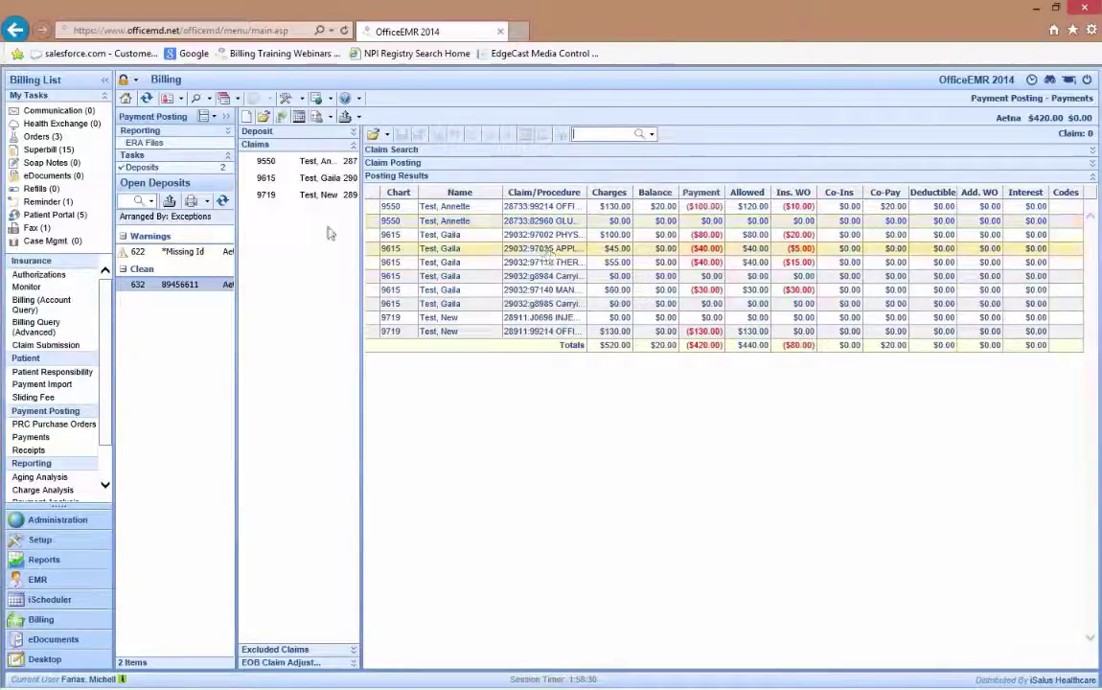
{"action": "mouse_move", "coordinate": [307, 165]}
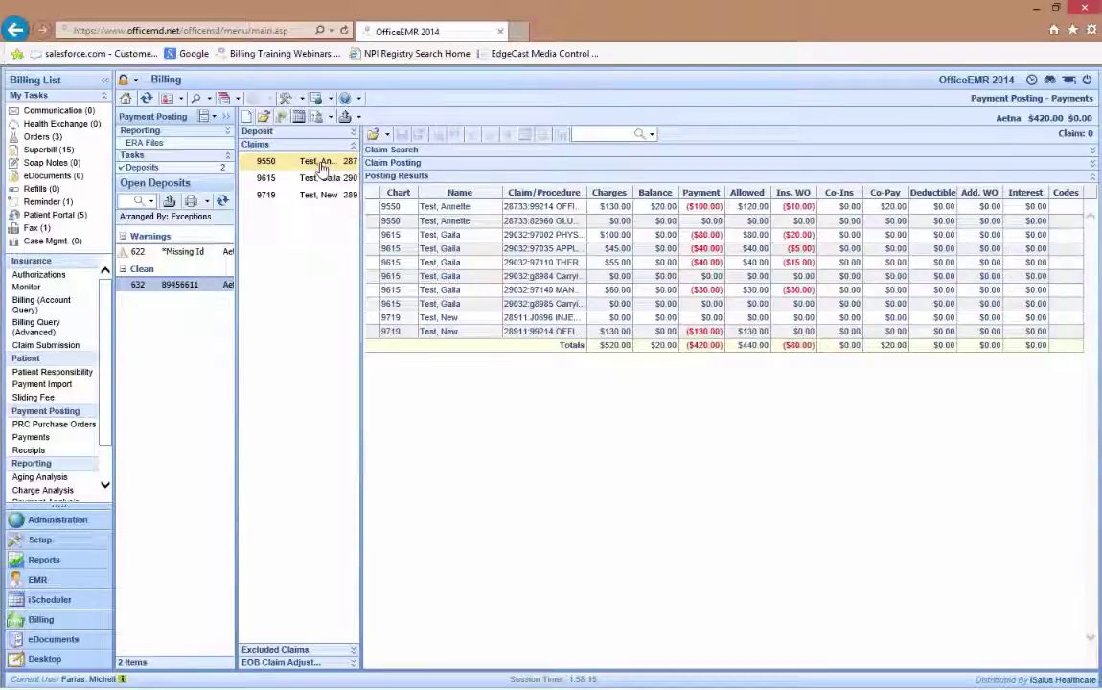
{"action": "double_click", "coordinate": [323, 166]}
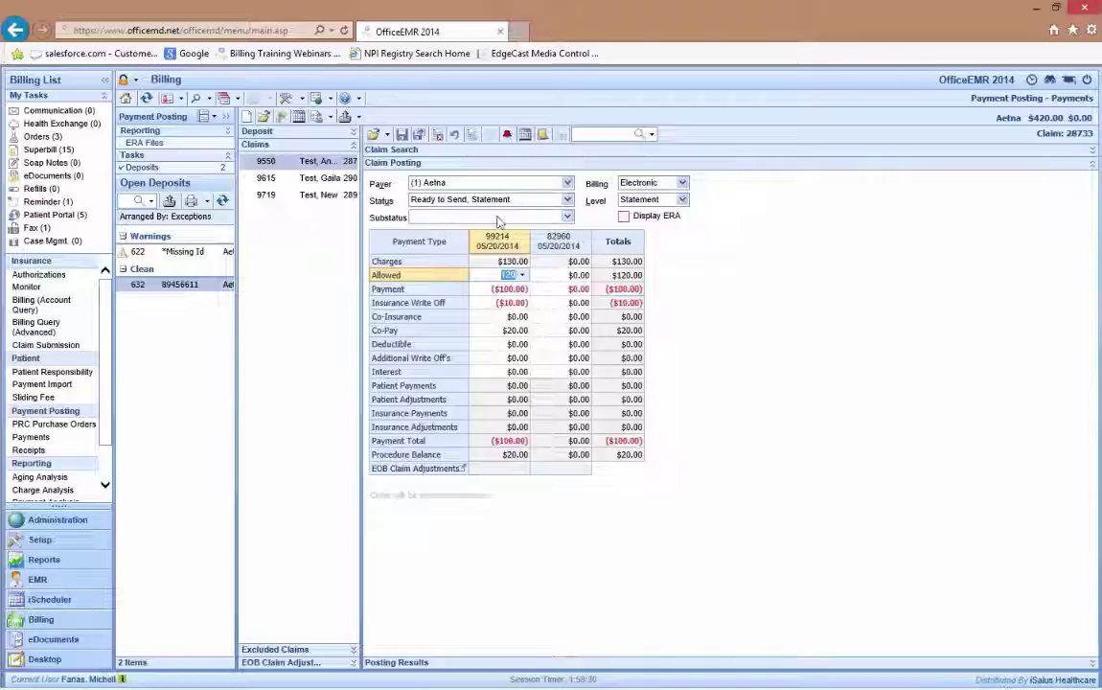
Review the claim's Substatus choices without selecting one, and examine the procedure columns in the posting grid.
{"action": "left_click", "coordinate": [572, 220]}
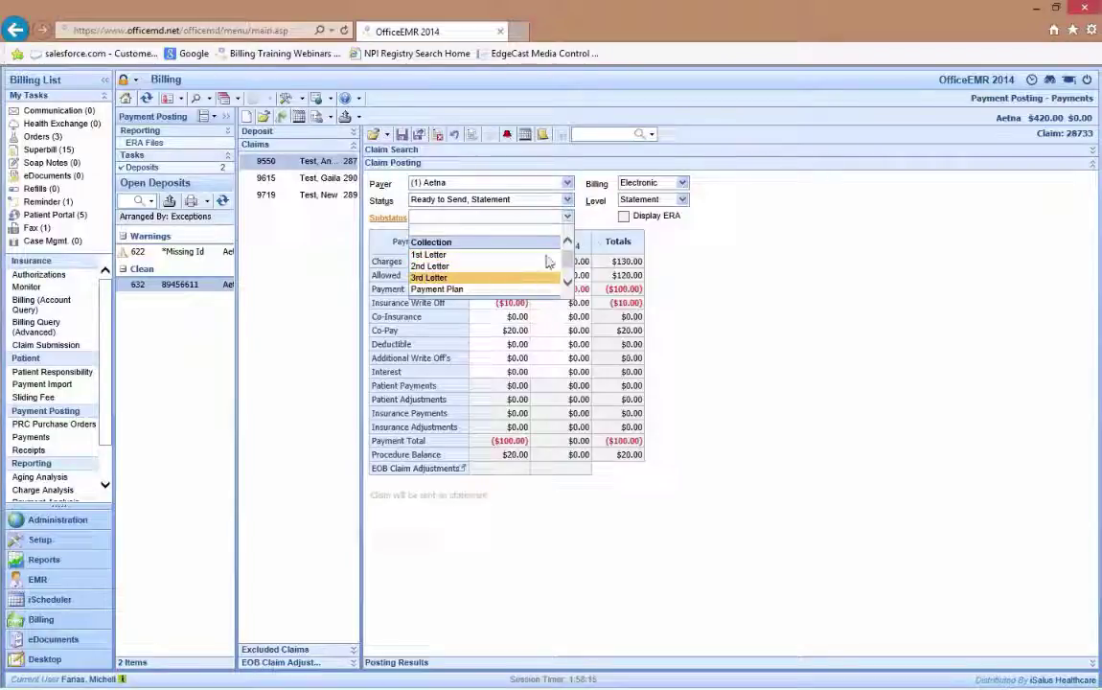
{"action": "left_click", "coordinate": [691, 239]}
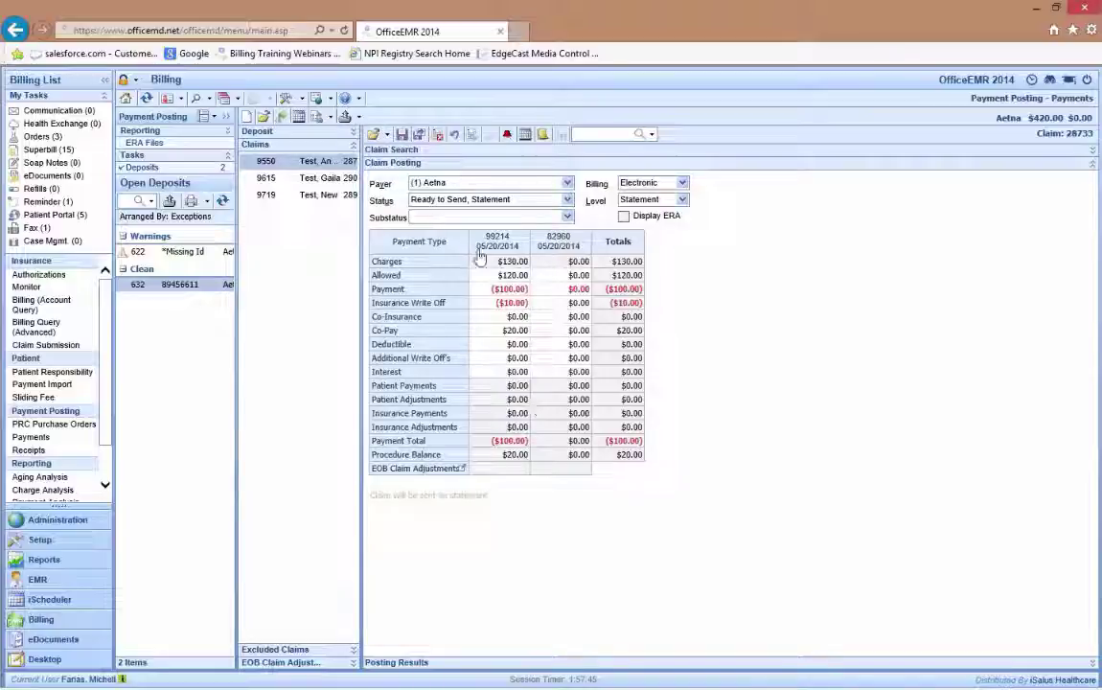
{"action": "mouse_move", "coordinate": [498, 246]}
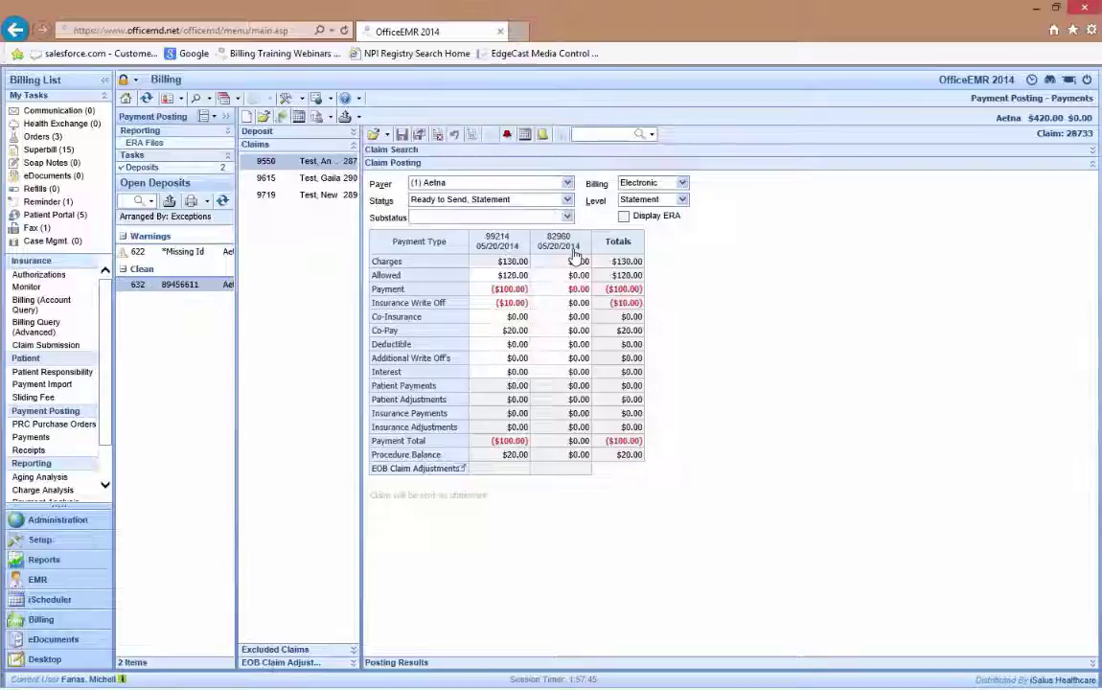
{"action": "mouse_move", "coordinate": [555, 274]}
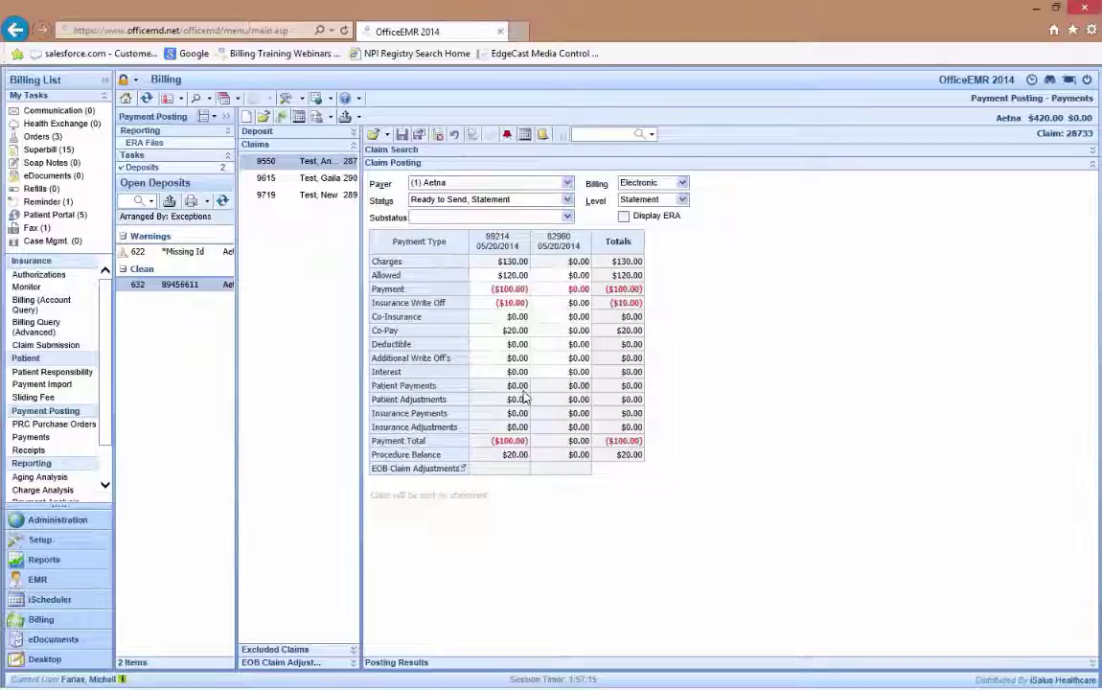
Enter an additional write-off of 20 for procedure 99214 in the claim's posting grid.
{"action": "left_click", "coordinate": [508, 357]}
{"action": "type", "text": "2"}
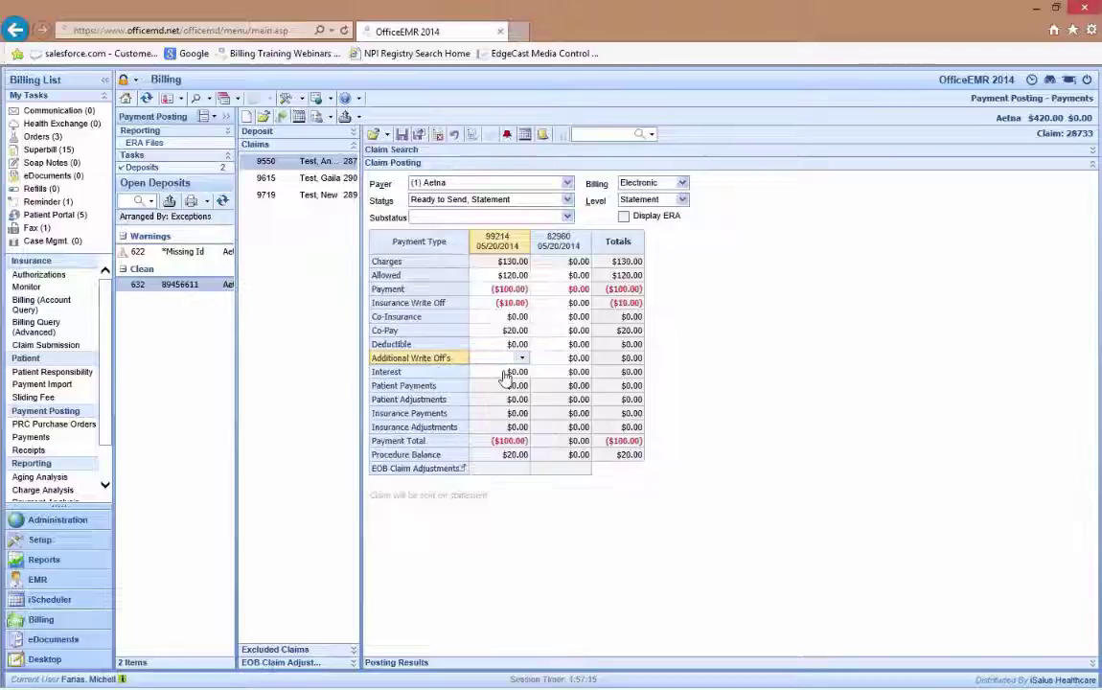
{"action": "type", "text": "0"}
{"action": "key", "text": "Return"}
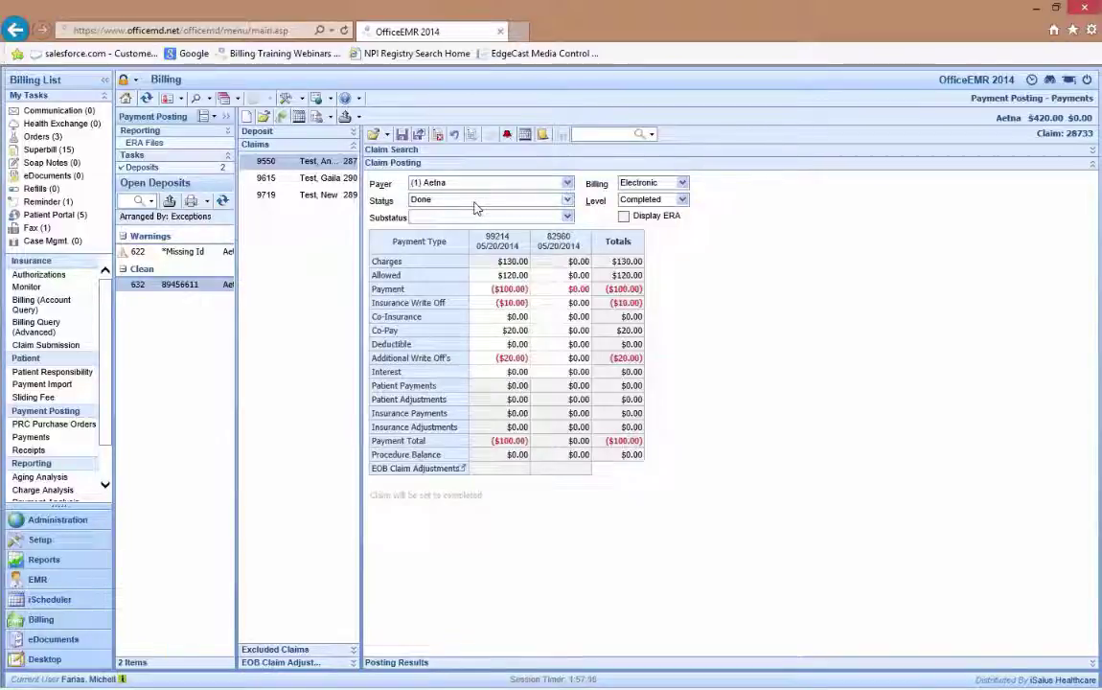
Assign the Courtesy Write-Off code to the additional write-off for procedure 99214, and save the claim's posting.
{"action": "left_click", "coordinate": [515, 360]}
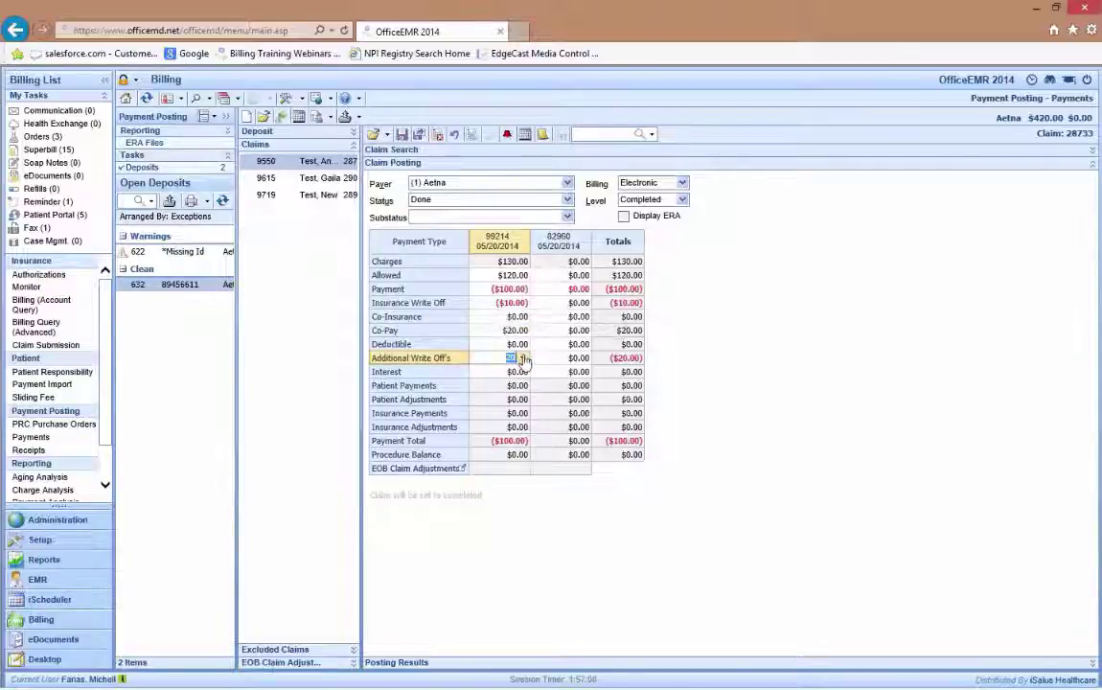
{"action": "left_click", "coordinate": [523, 359]}
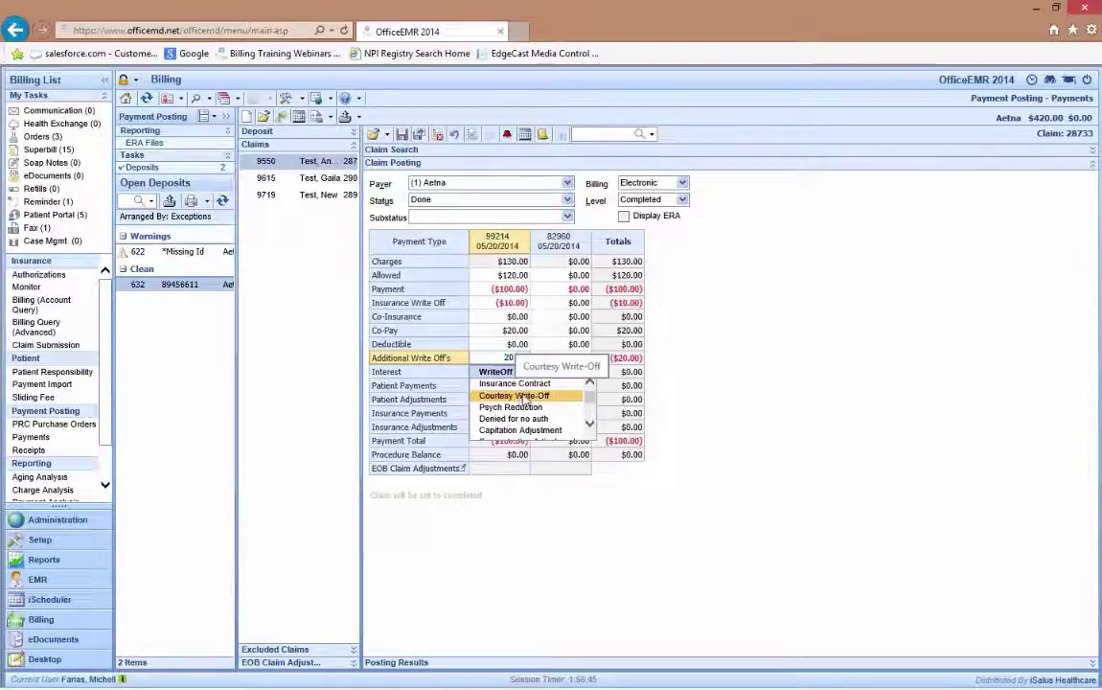
{"action": "left_click", "coordinate": [524, 397]}
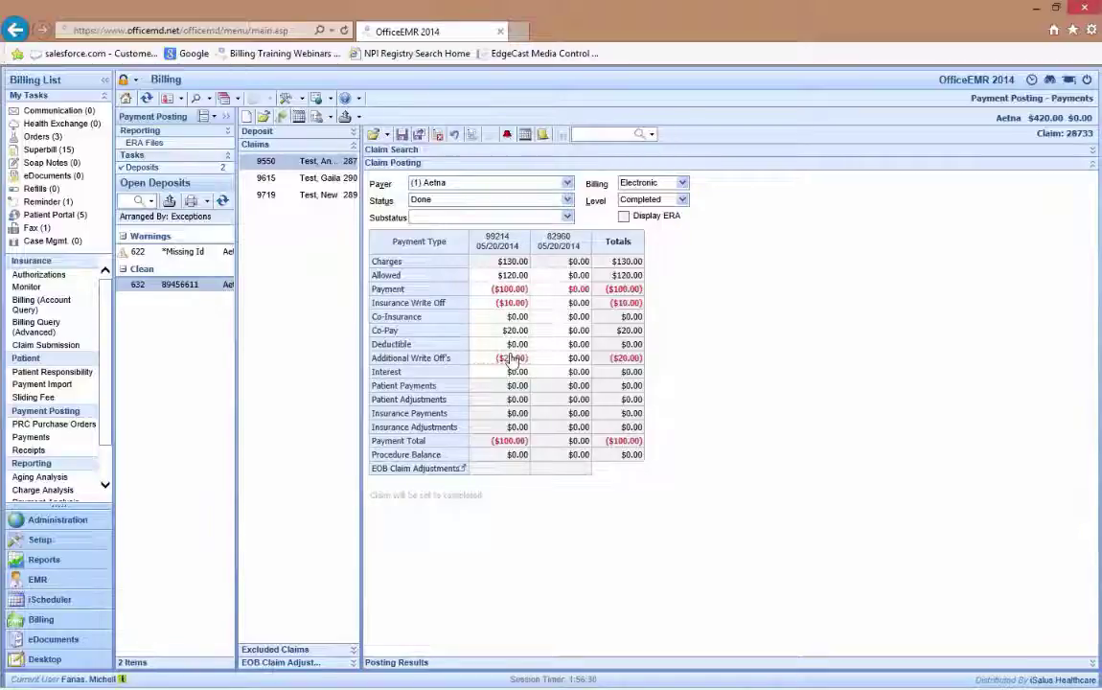
{"action": "mouse_move", "coordinate": [513, 359]}
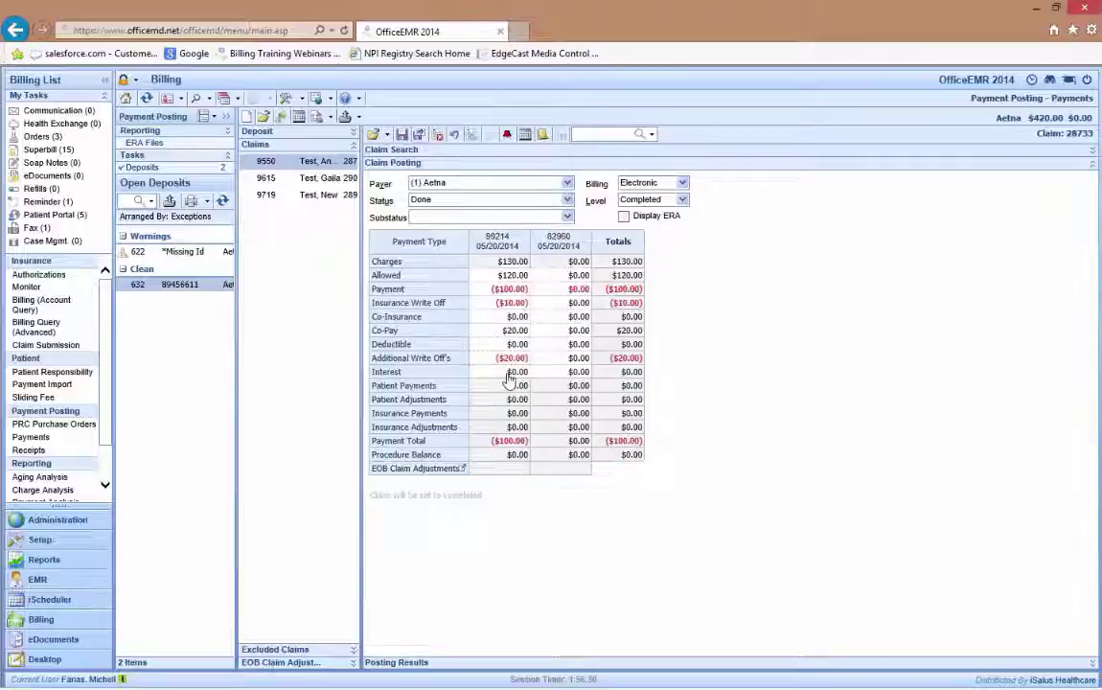
{"action": "left_click", "coordinate": [403, 136]}
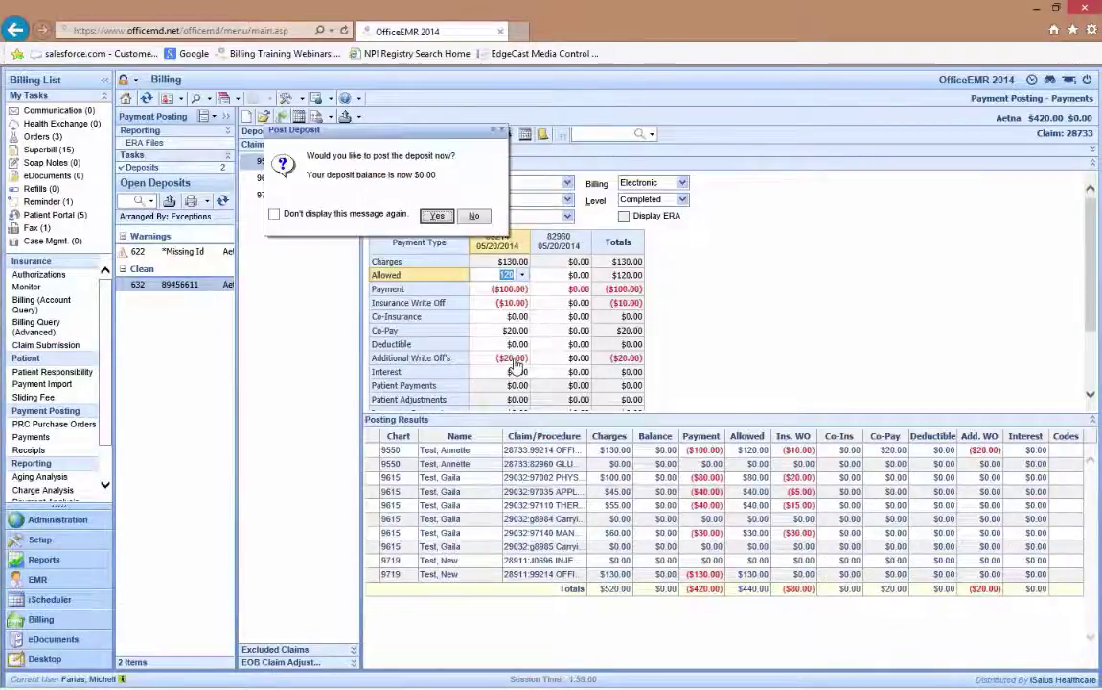
Set the additional write-off for procedure 99214 to 0.00, save the claim, and decline posting the deposit.
{"action": "left_click", "coordinate": [514, 361]}
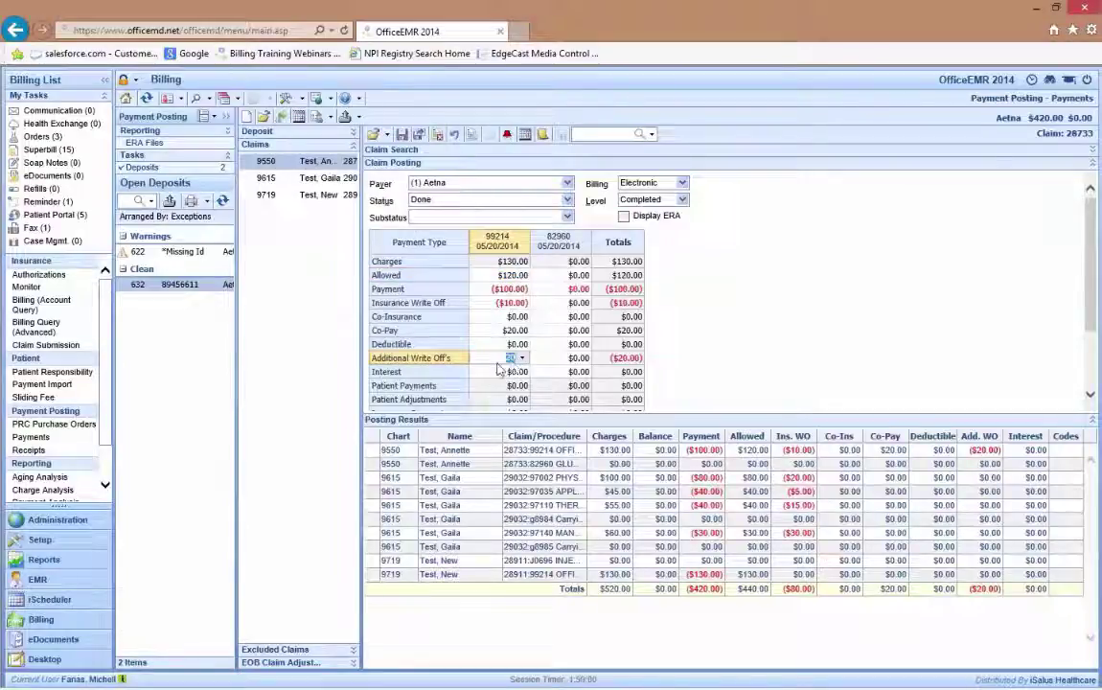
{"action": "type", "text": "0.00"}
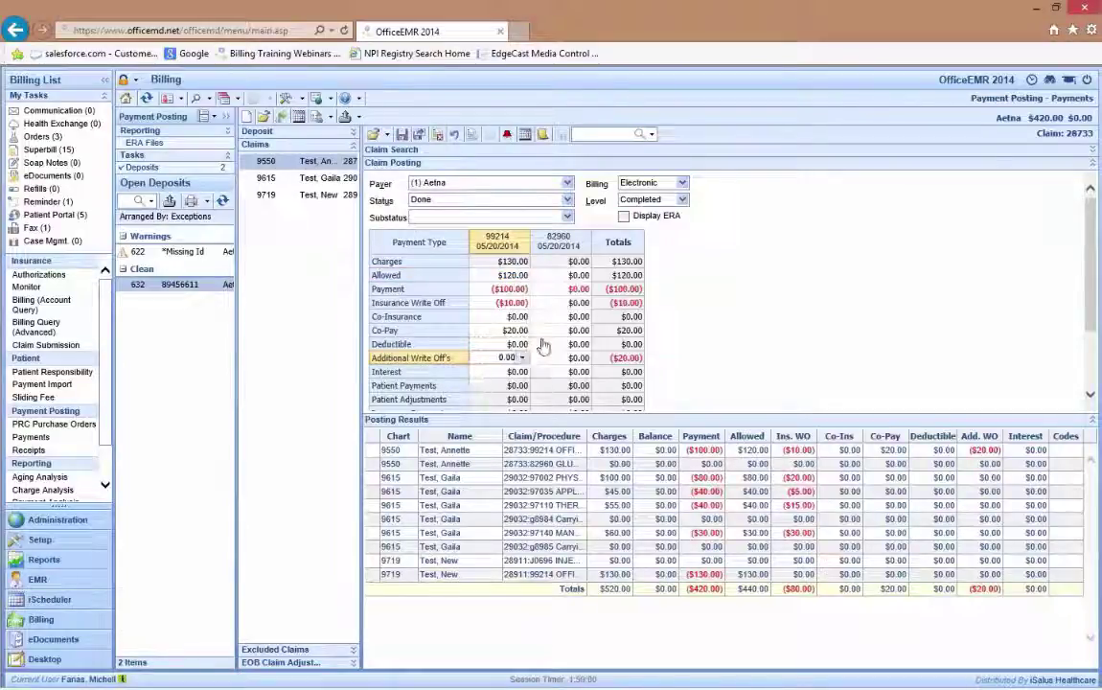
{"action": "left_click", "coordinate": [401, 135]}
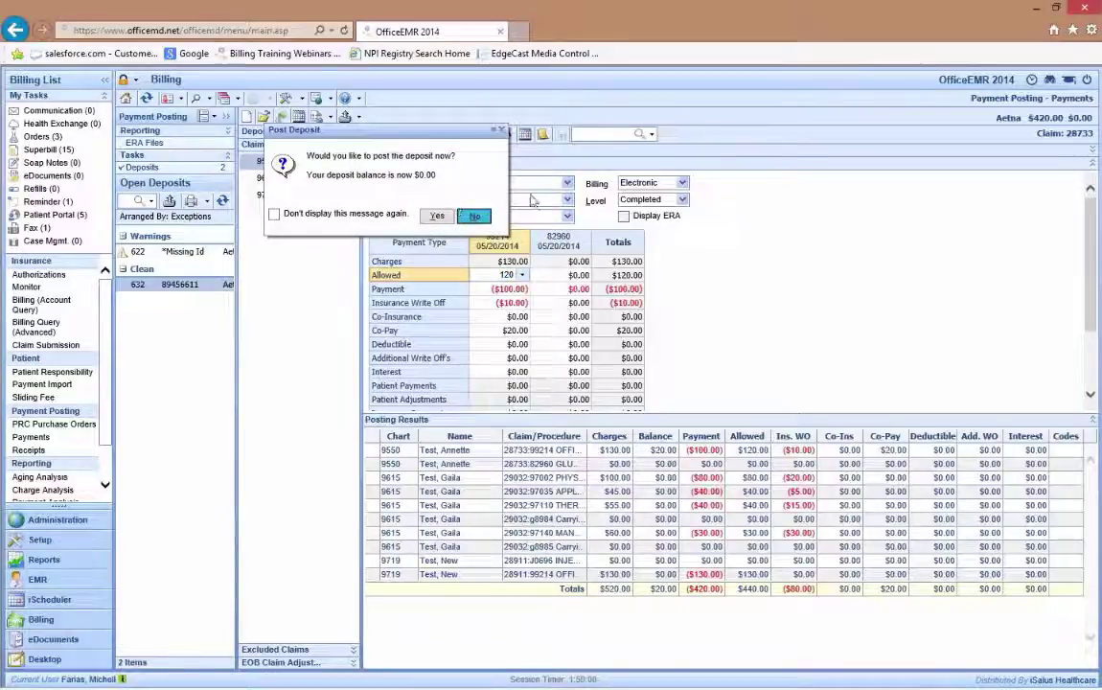
{"action": "key", "text": "Return"}
Set the claim's status to Ready to Send, Statement, save it, and decline posting the deposit.
{"action": "left_click", "coordinate": [570, 200]}
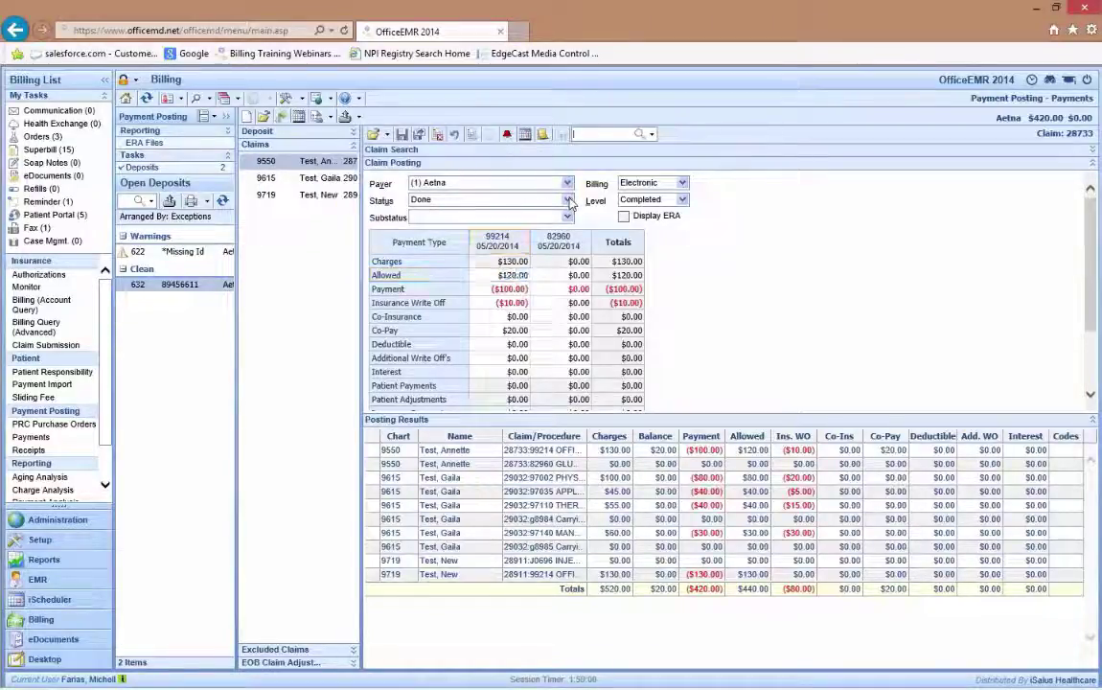
{"action": "left_click", "coordinate": [570, 200]}
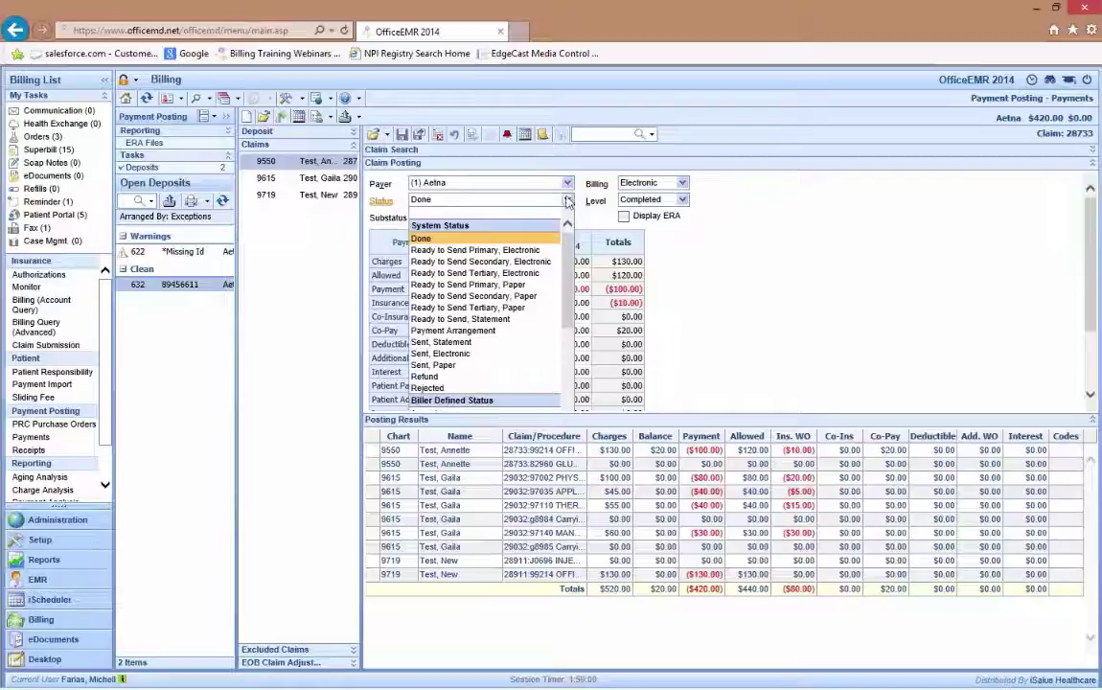
{"action": "left_click", "coordinate": [474, 322]}
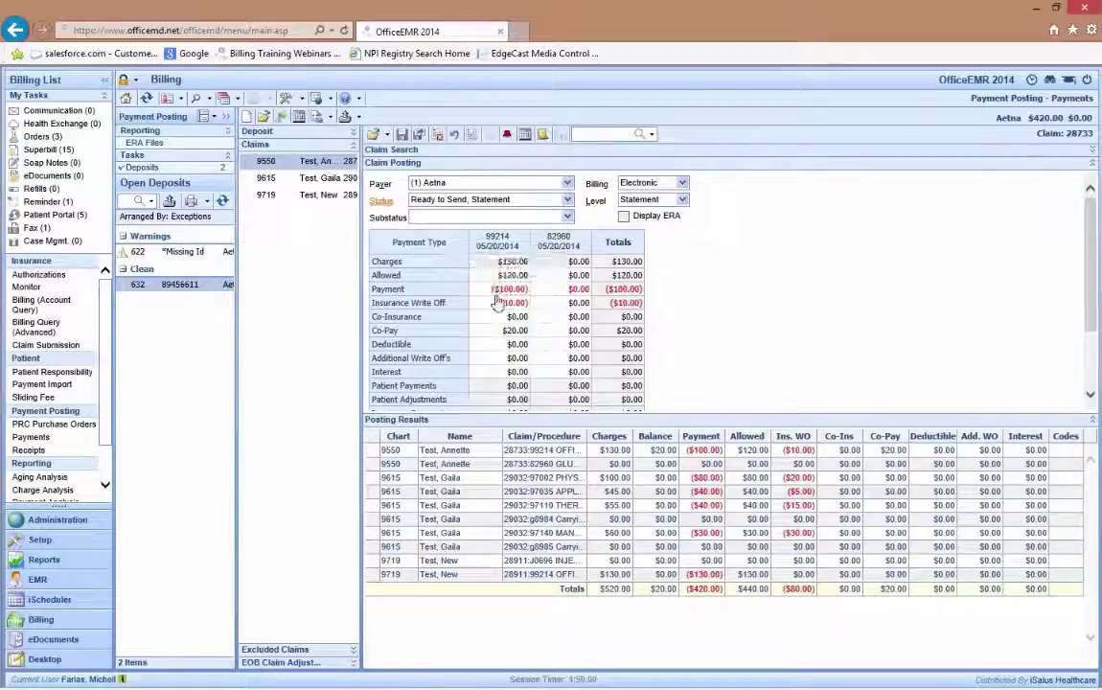
{"action": "mouse_move", "coordinate": [503, 307]}
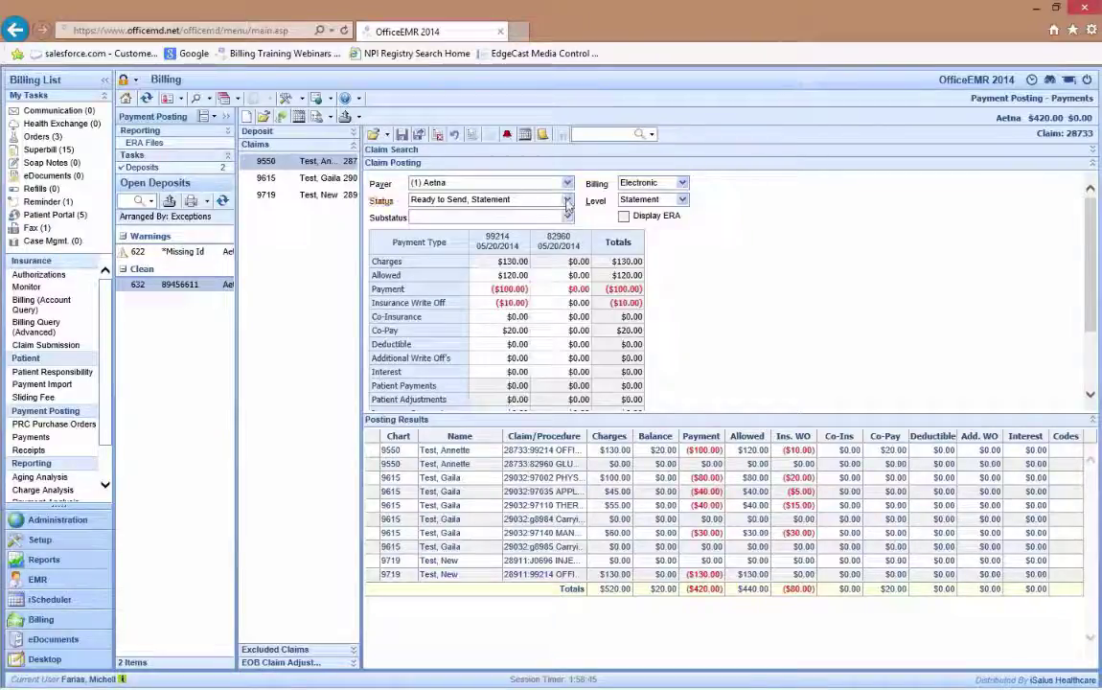
{"action": "left_click", "coordinate": [566, 200]}
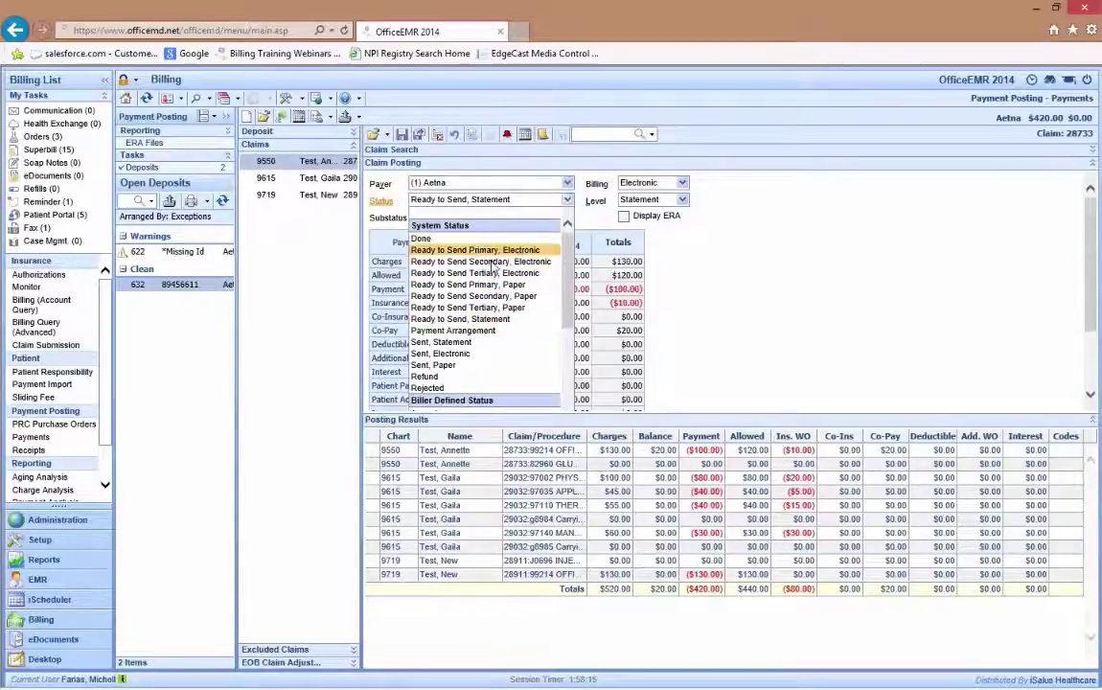
{"action": "left_click", "coordinate": [484, 320]}
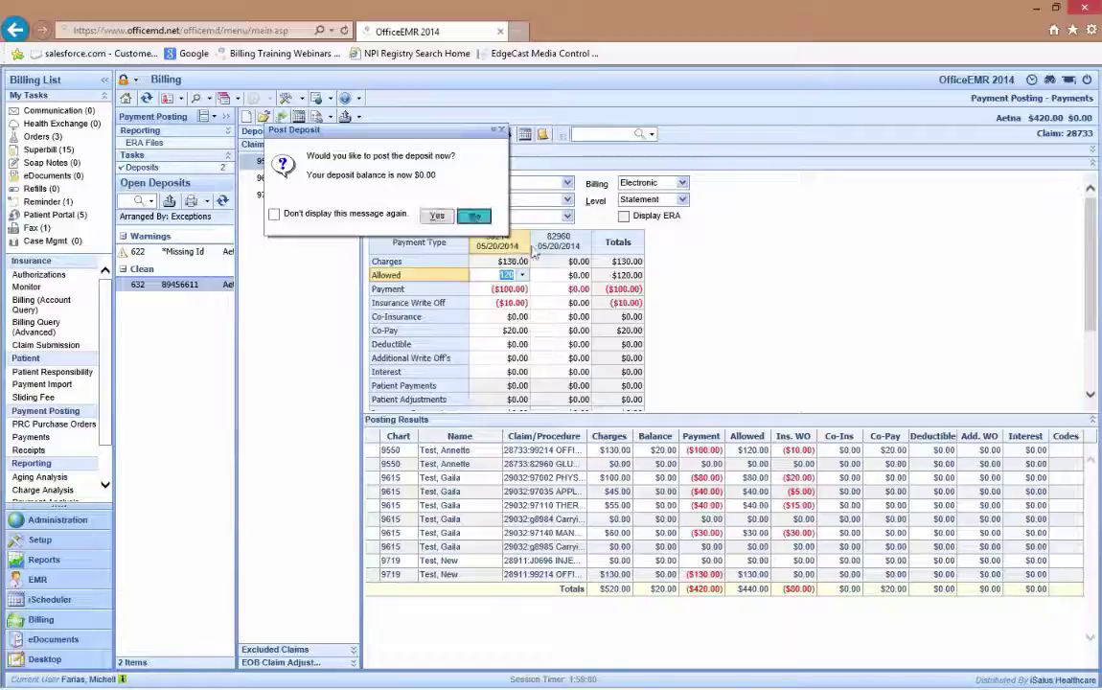
{"action": "key", "text": "Return"}
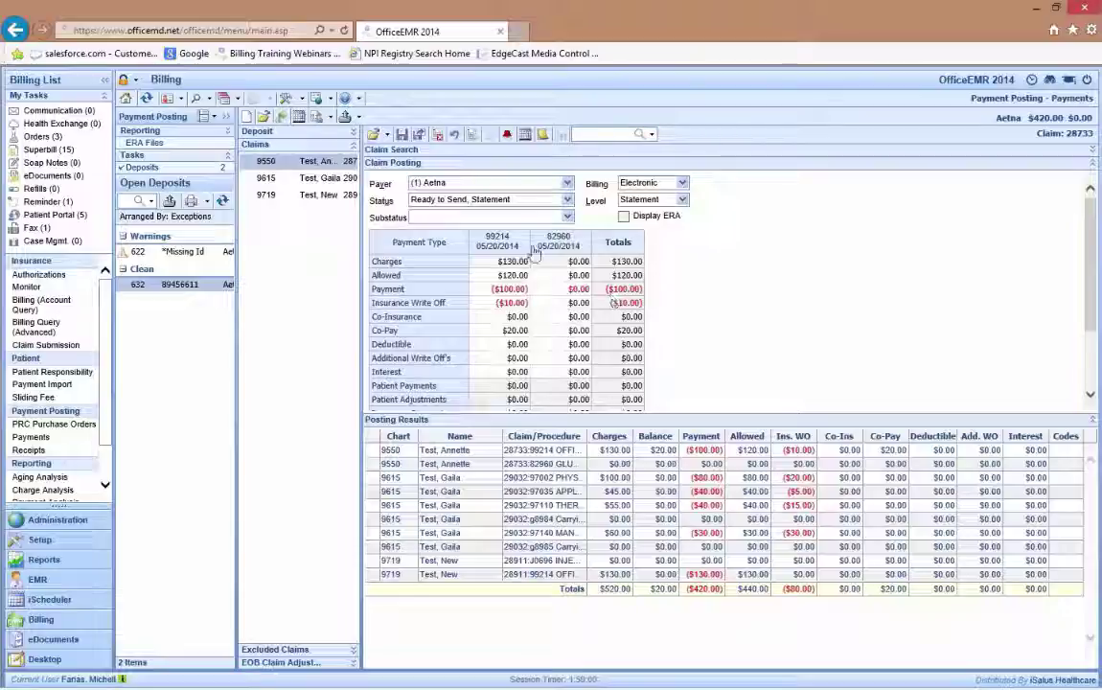
Open the full claim record from Claim Posting, dismiss the patient alerts, view its Dates details, and close it.
{"action": "left_click", "coordinate": [388, 136]}
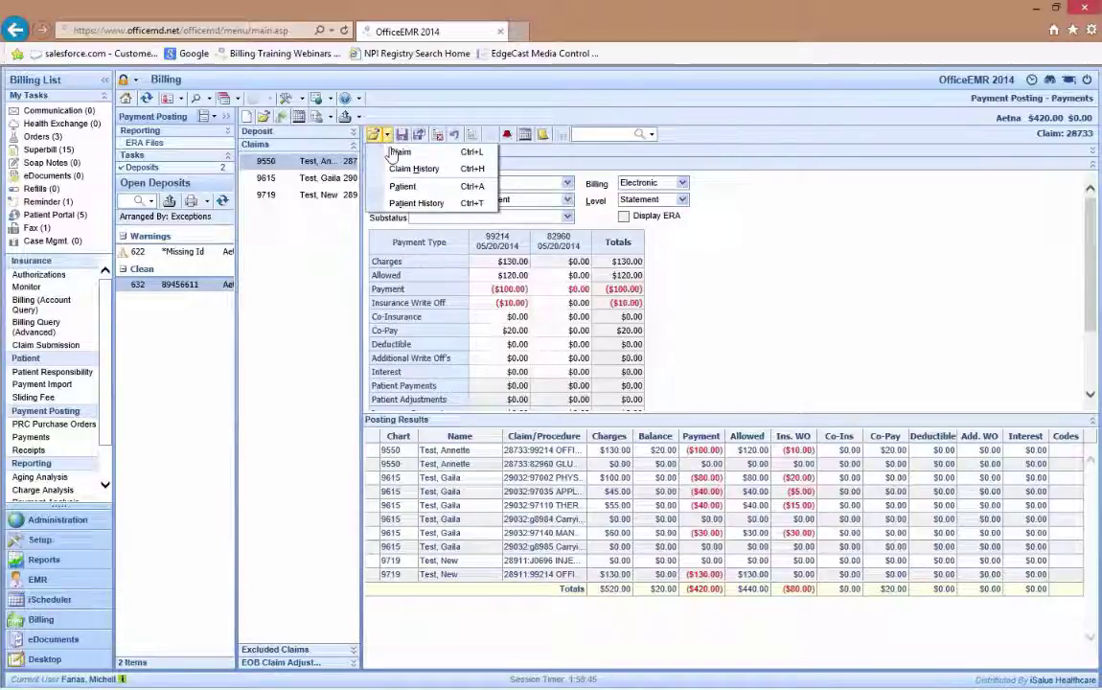
{"action": "left_click", "coordinate": [395, 154]}
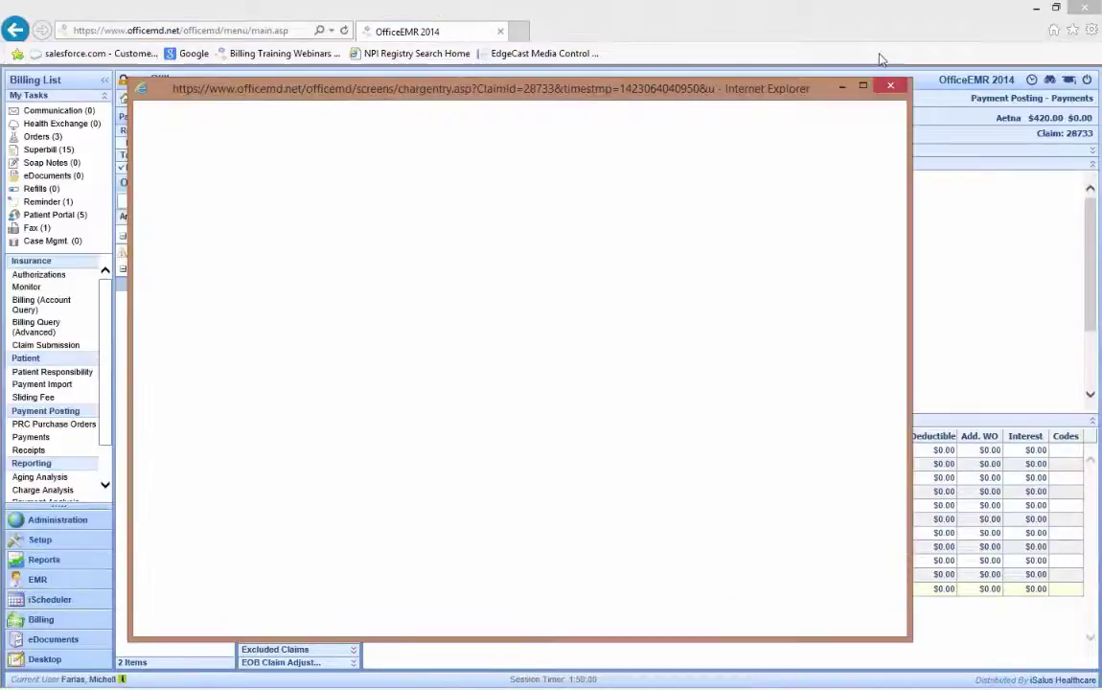
{"action": "left_click_drag", "start_coordinate": [673, 102], "coordinate": [694, 48]}
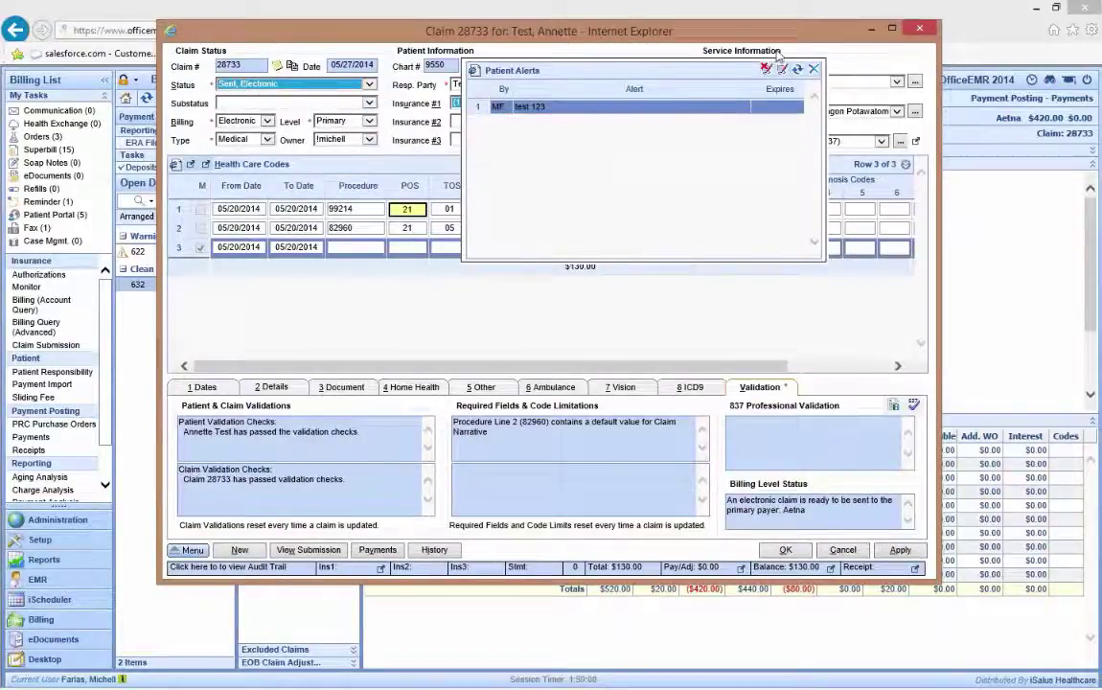
{"action": "left_click", "coordinate": [813, 70]}
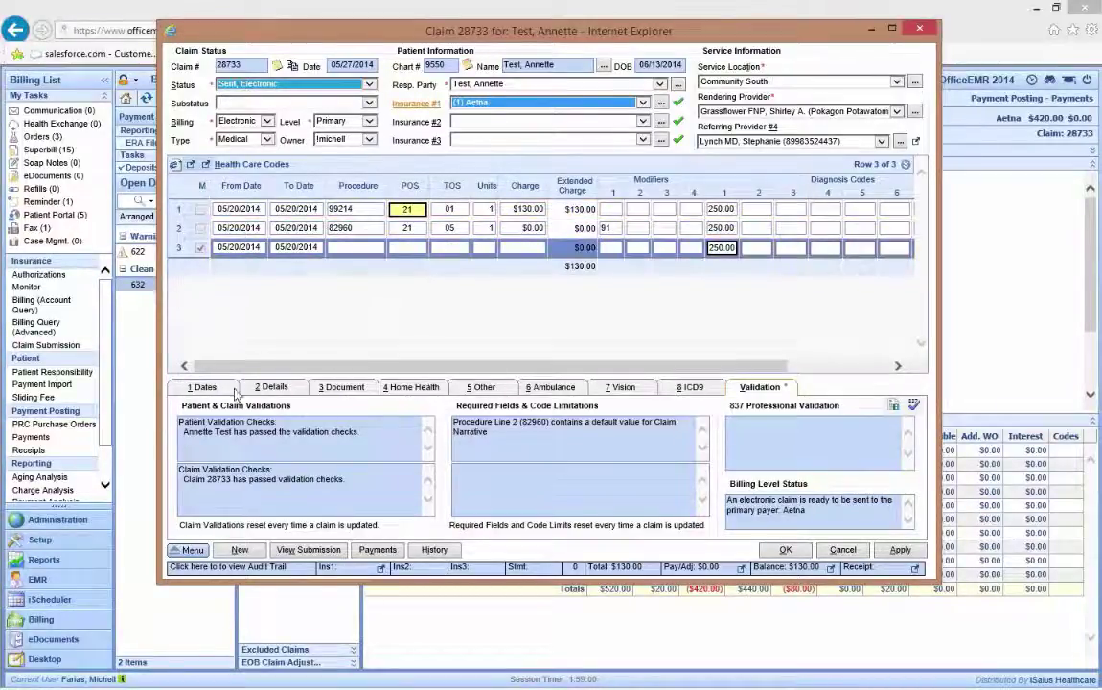
{"action": "left_click", "coordinate": [202, 387]}
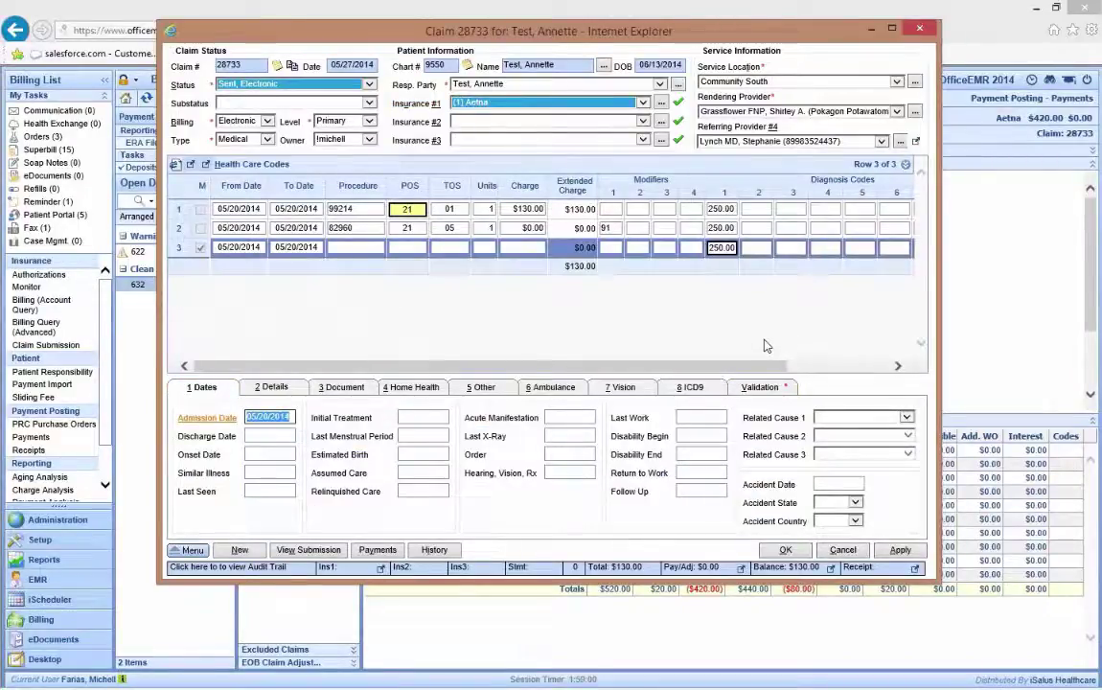
{"action": "left_click", "coordinate": [922, 30]}
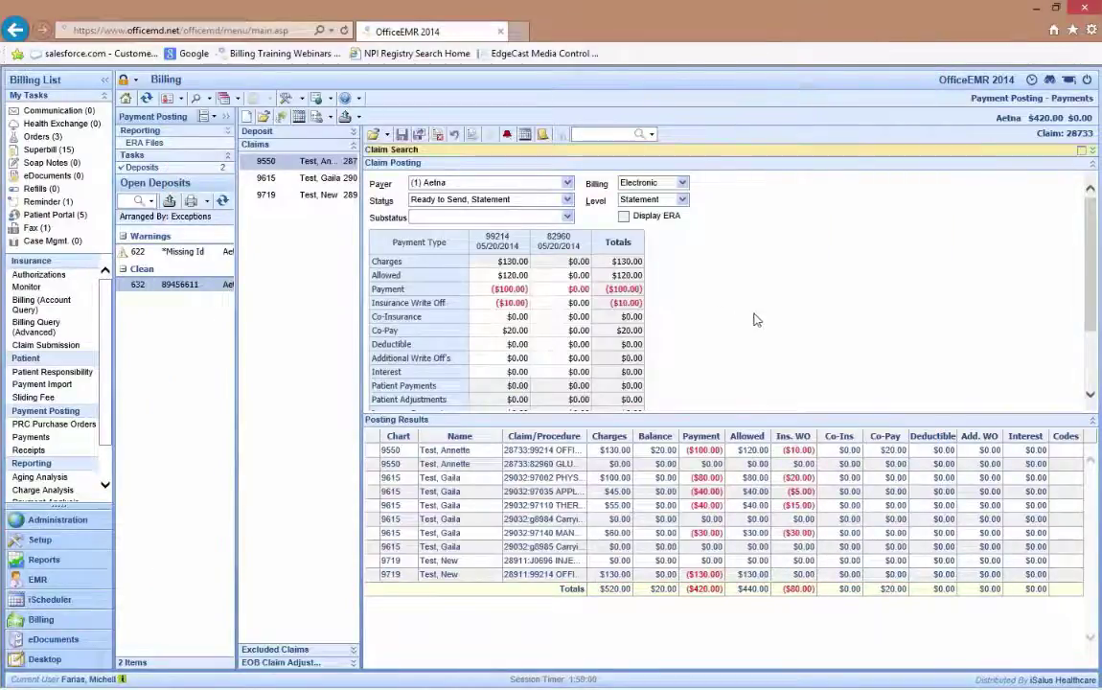
Review the posting grid's lower rows, and open the Claim History to examine the claim's transactions before closing it.
{"action": "scroll", "coordinate": [754, 318], "scroll_direction": "down", "scroll_amount": 3}
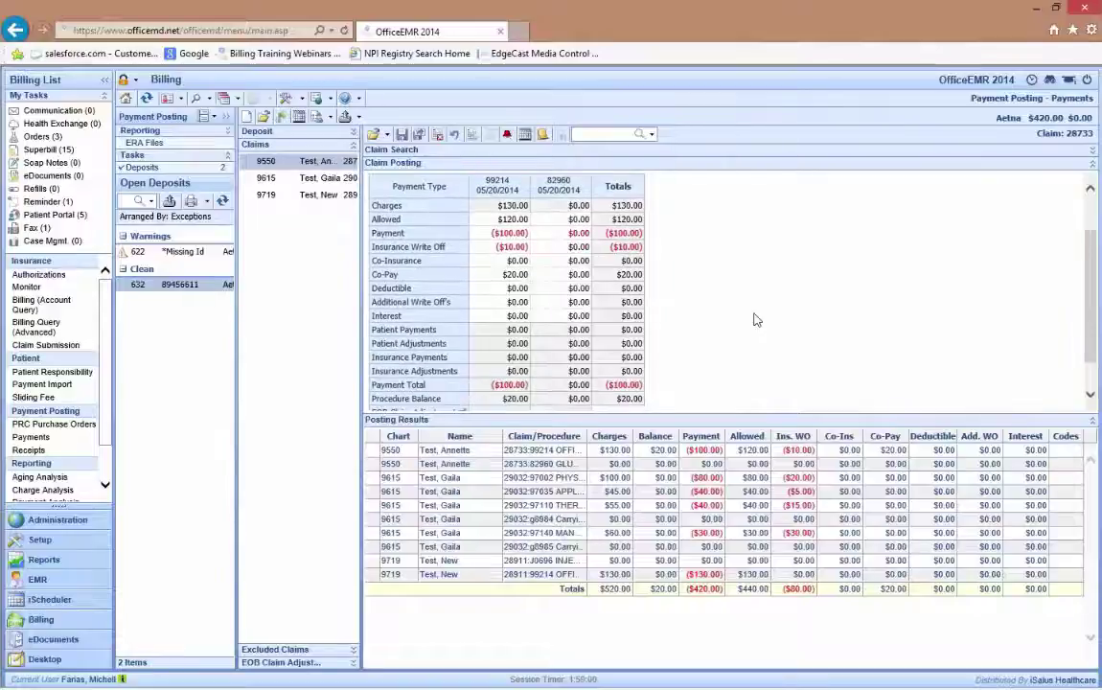
{"action": "scroll", "coordinate": [728, 326], "scroll_direction": "down", "scroll_amount": 1}
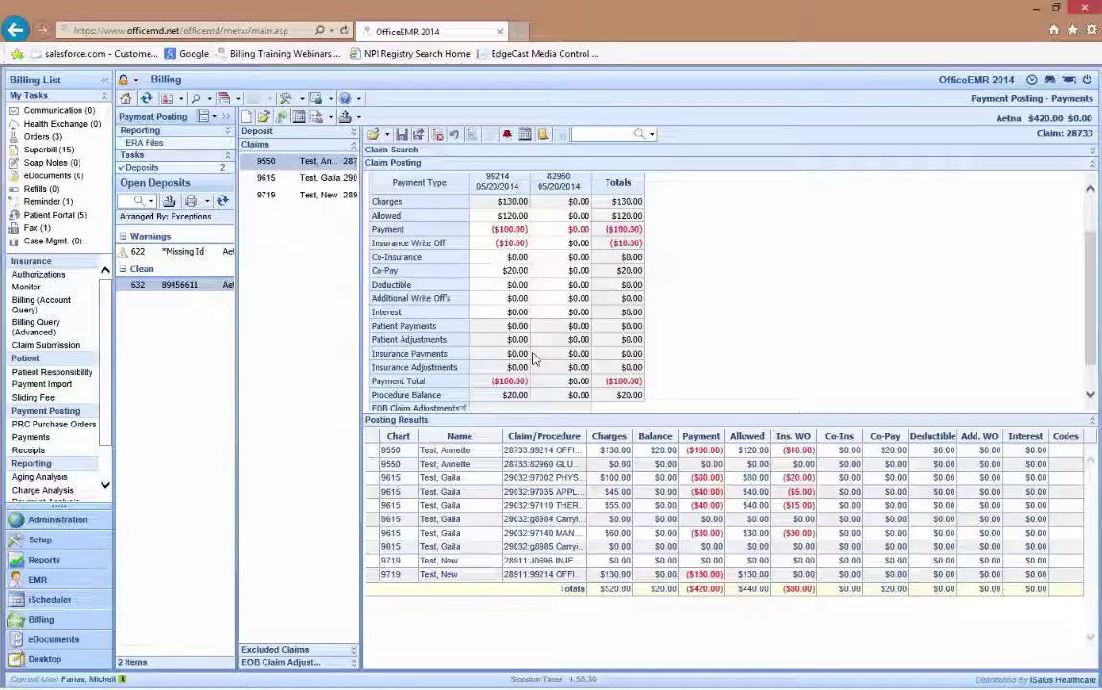
{"action": "left_click", "coordinate": [388, 137]}
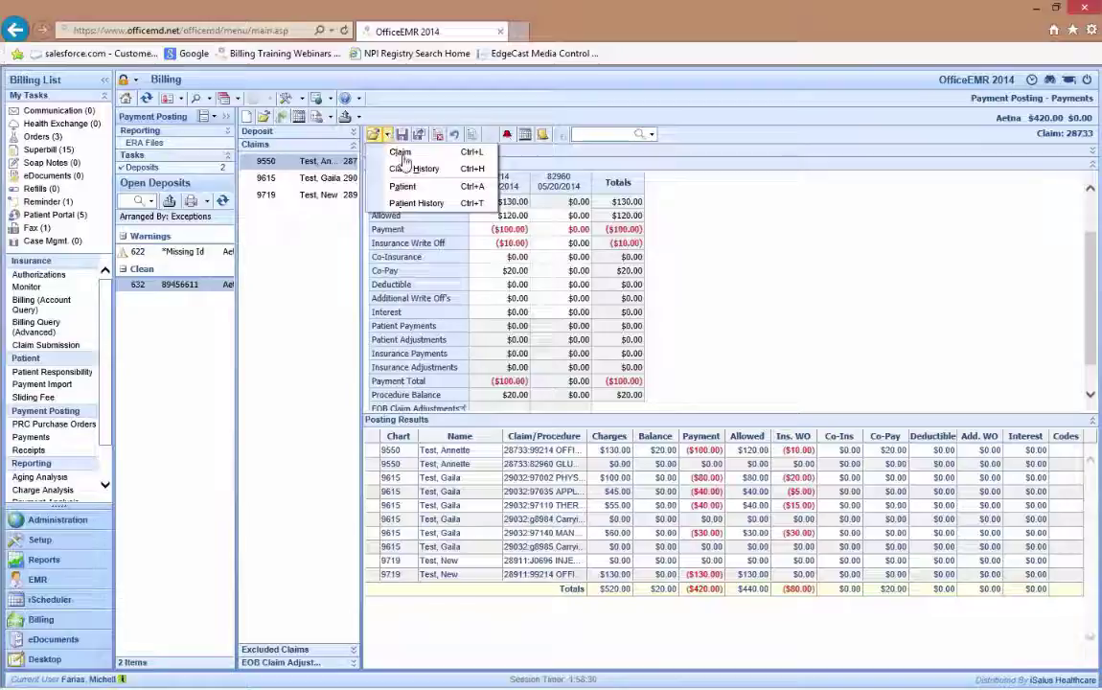
{"action": "left_click", "coordinate": [415, 170]}
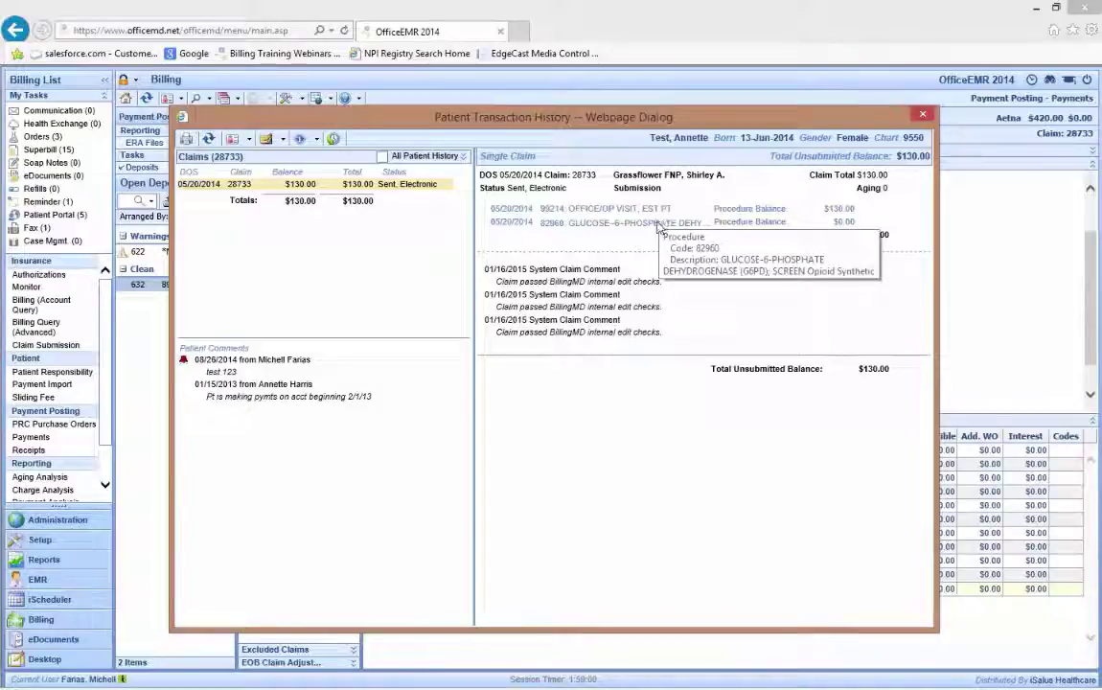
{"action": "left_click", "coordinate": [922, 115]}
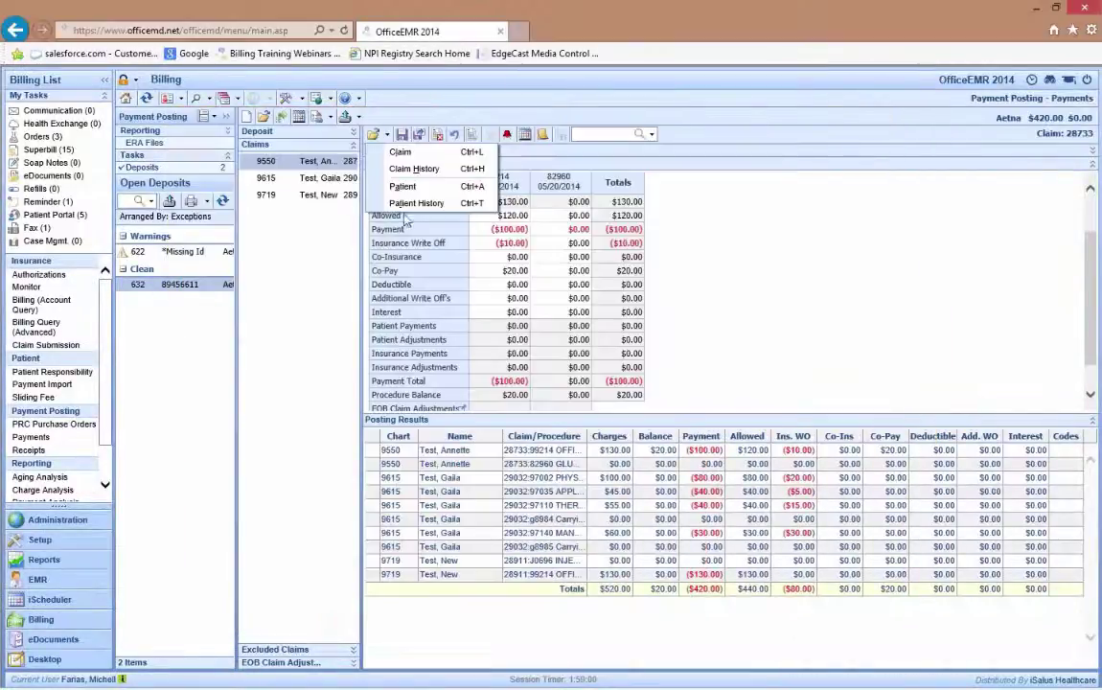
Open the deposit's second claim to inspect the Insurance Write Off for procedures 97002 and 97035, and load the third claim.
{"action": "left_click", "coordinate": [309, 179]}
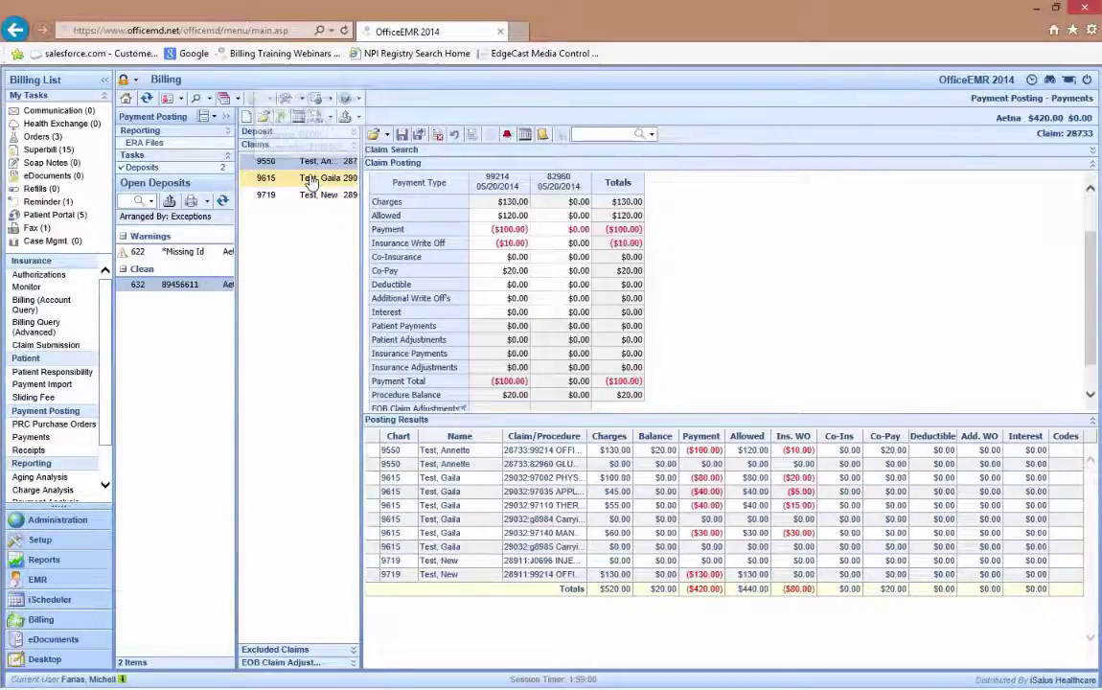
{"action": "left_click", "coordinate": [309, 180]}
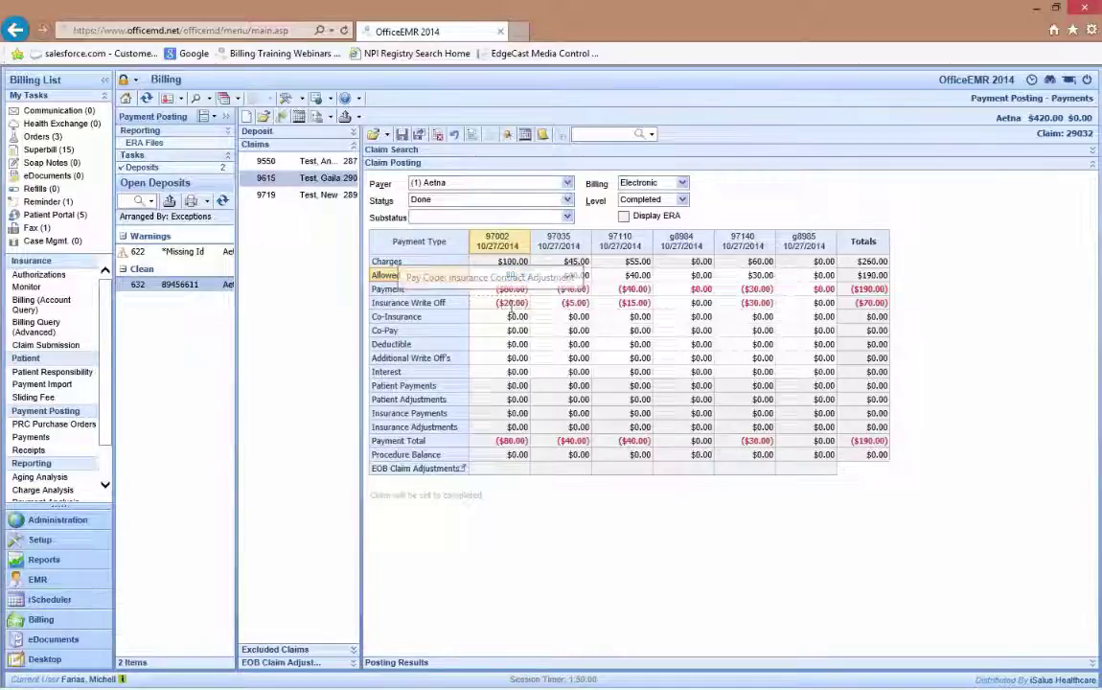
{"action": "left_click", "coordinate": [512, 305]}
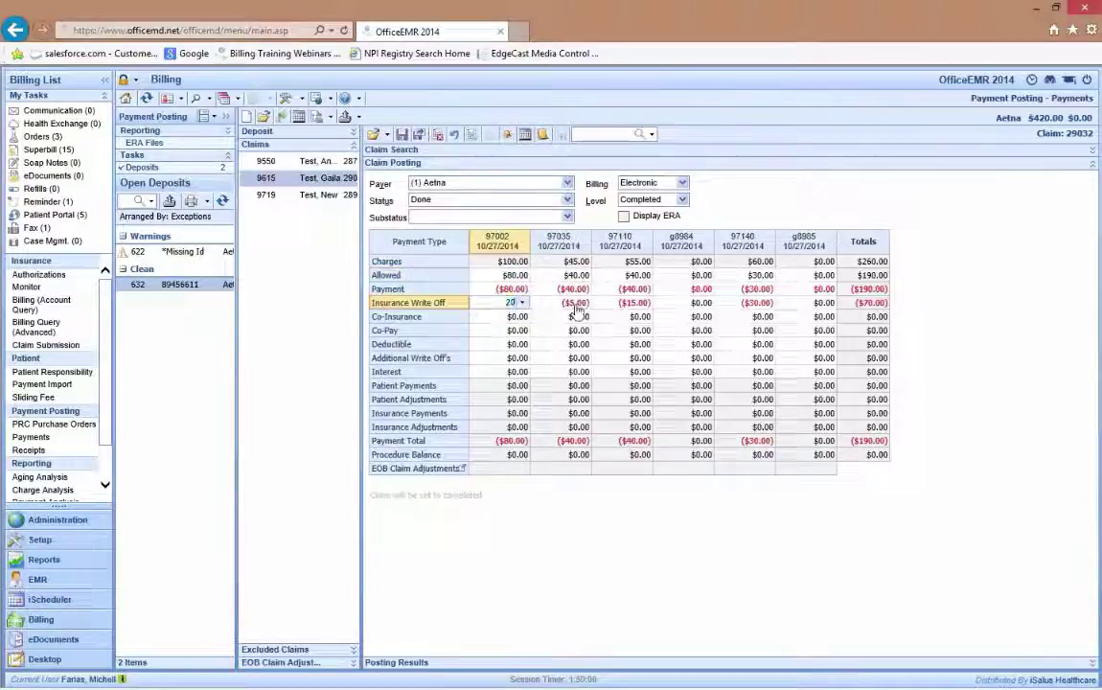
{"action": "left_click", "coordinate": [577, 305]}
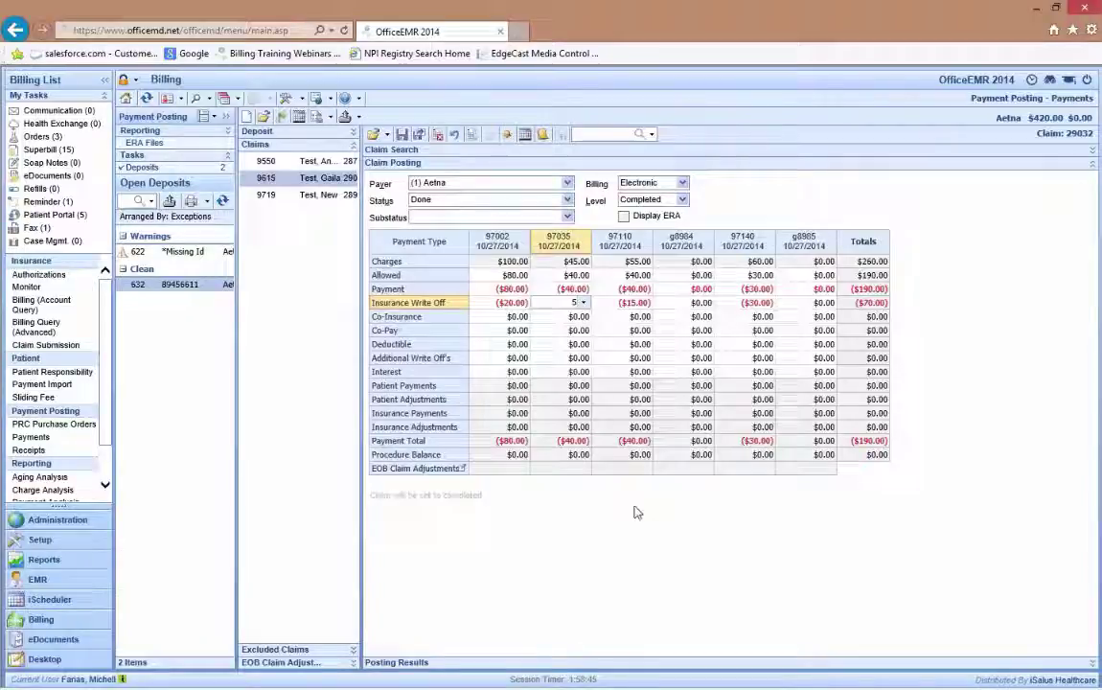
{"action": "mouse_move", "coordinate": [312, 204]}
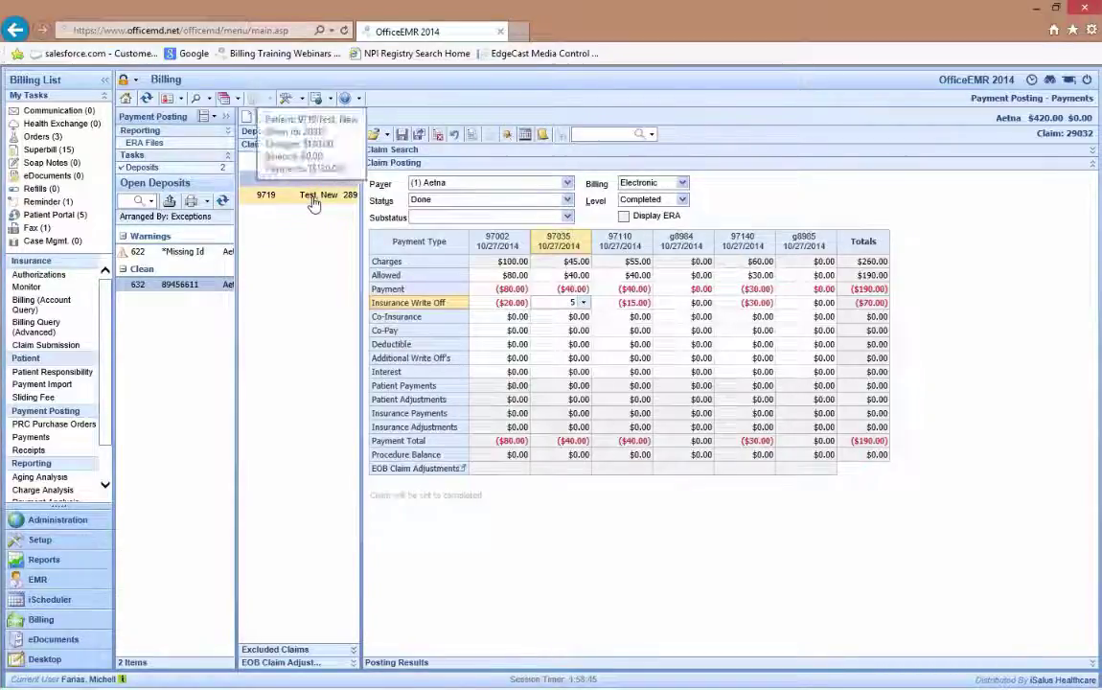
{"action": "left_click", "coordinate": [313, 204]}
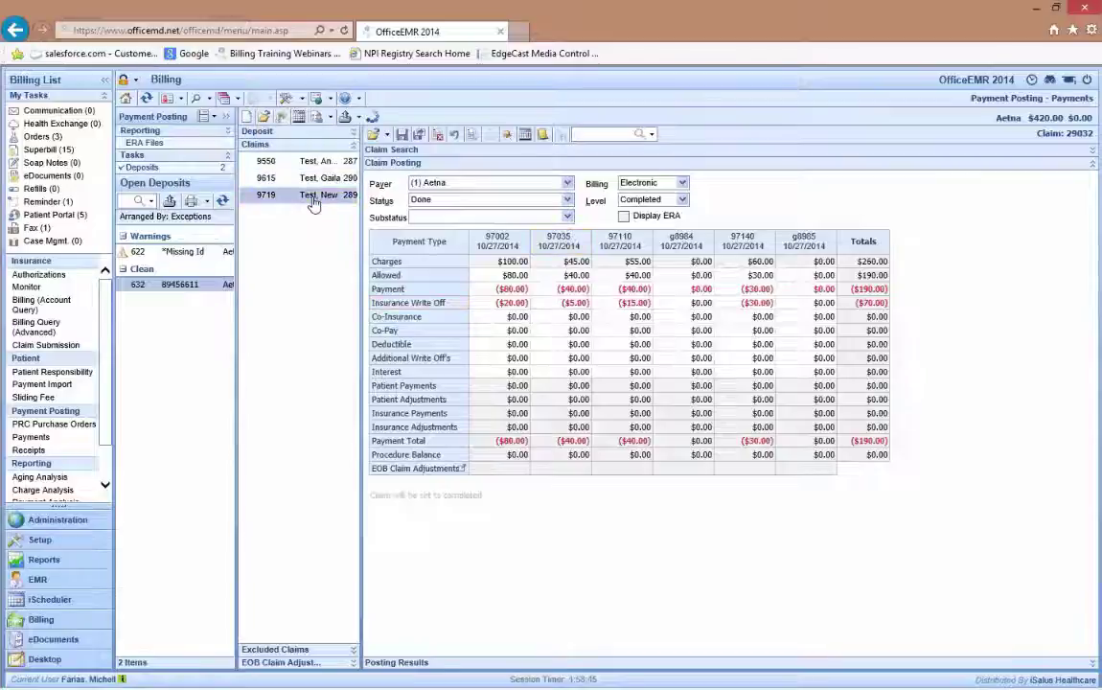
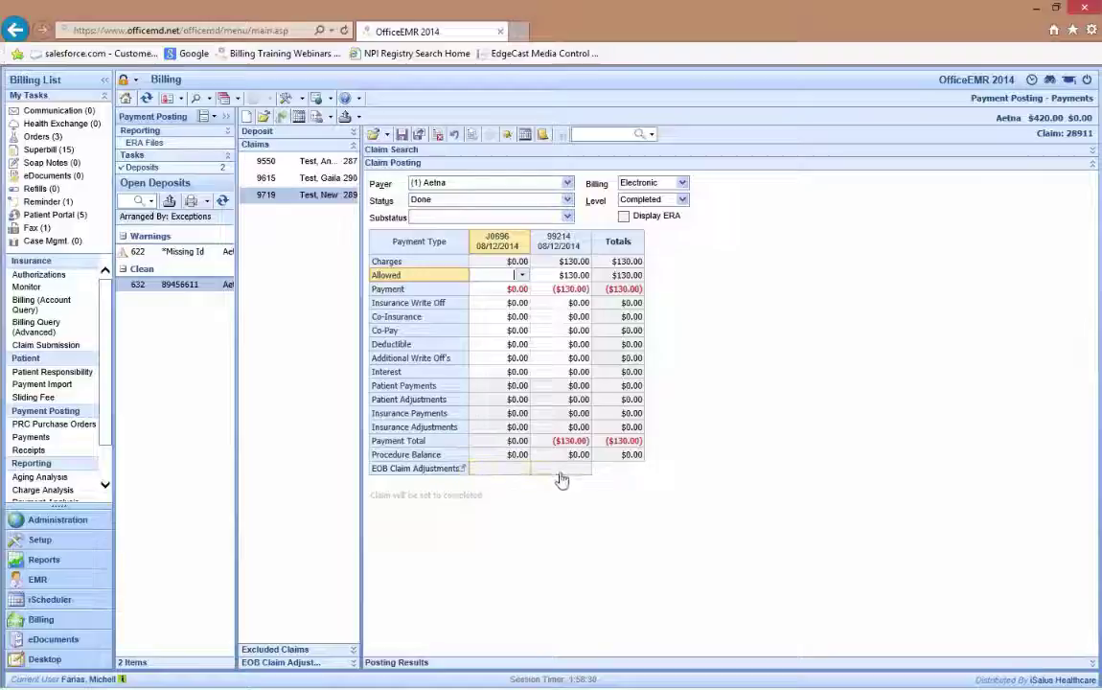
Record an EOB claim adjustment for procedure J0696 dated 02/04/2015 with group CO, code 45 and amount $0.00, save it, and close the adjustments.
{"action": "left_click", "coordinate": [463, 471]}
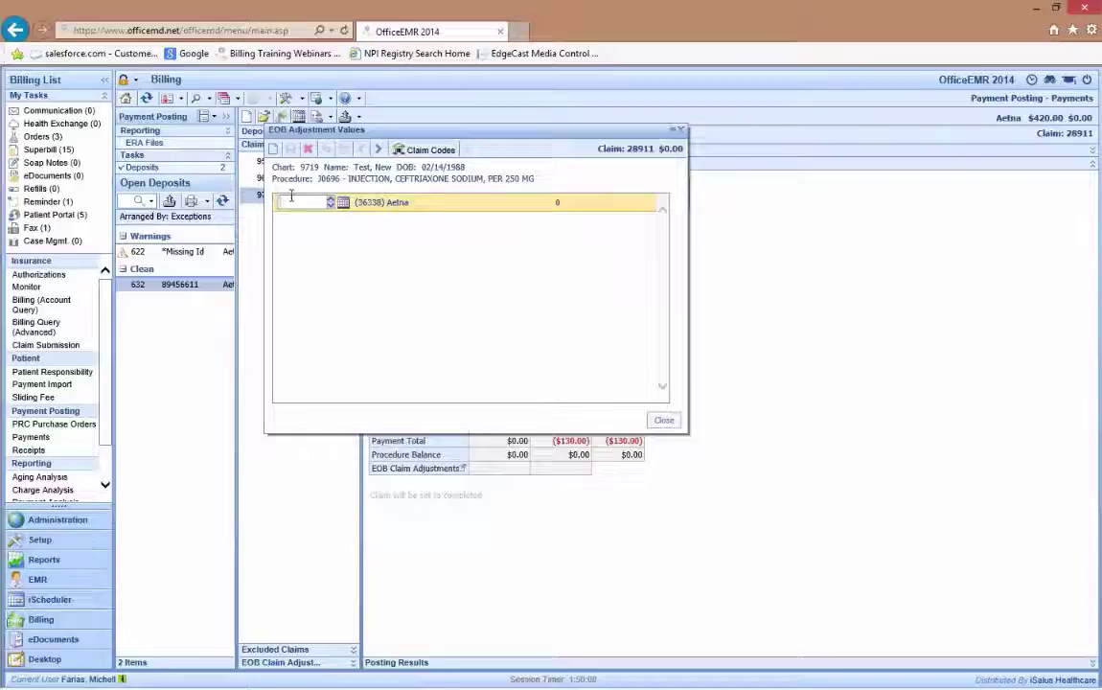
{"action": "type", "text": "02/04/2015"}
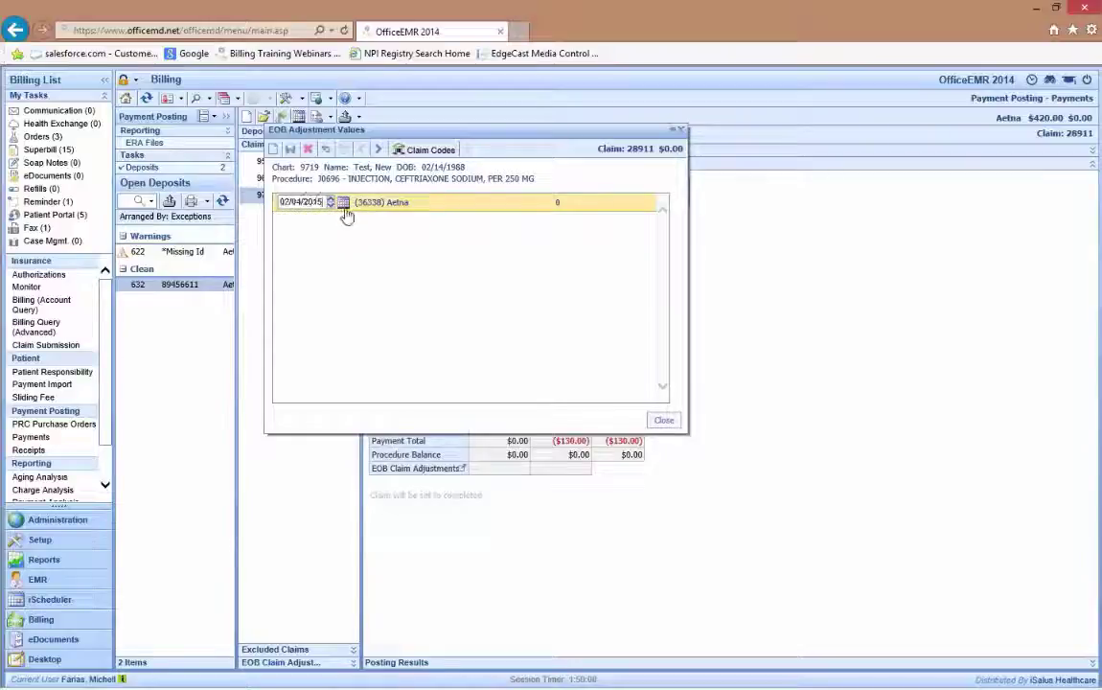
{"action": "left_click", "coordinate": [273, 151]}
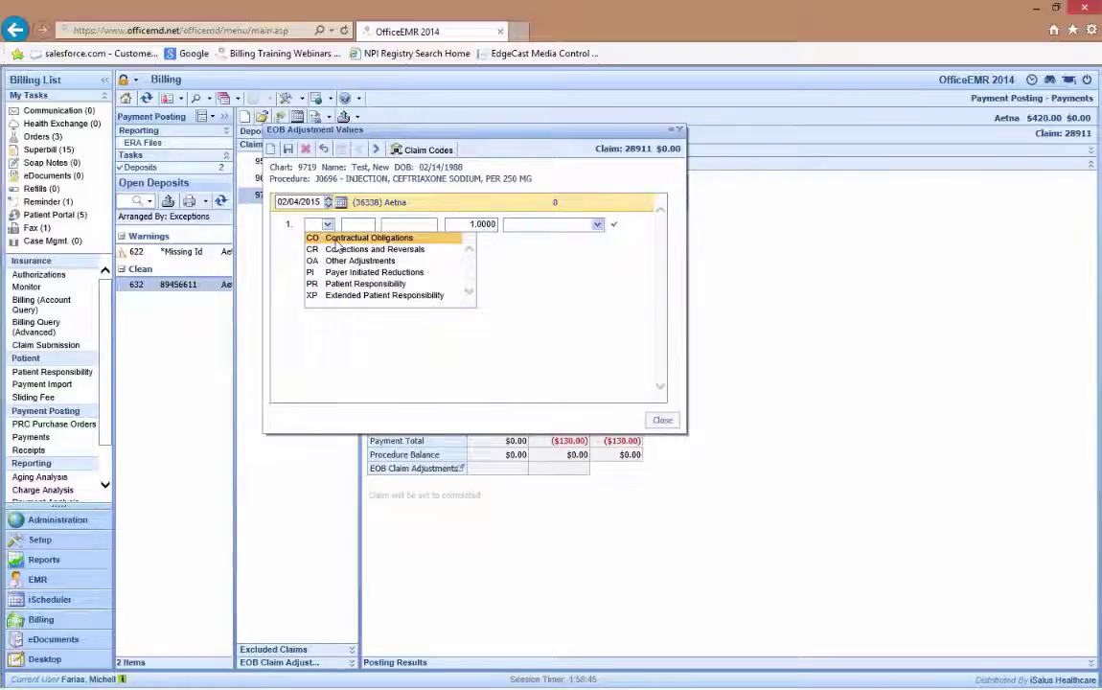
{"action": "left_click", "coordinate": [338, 239]}
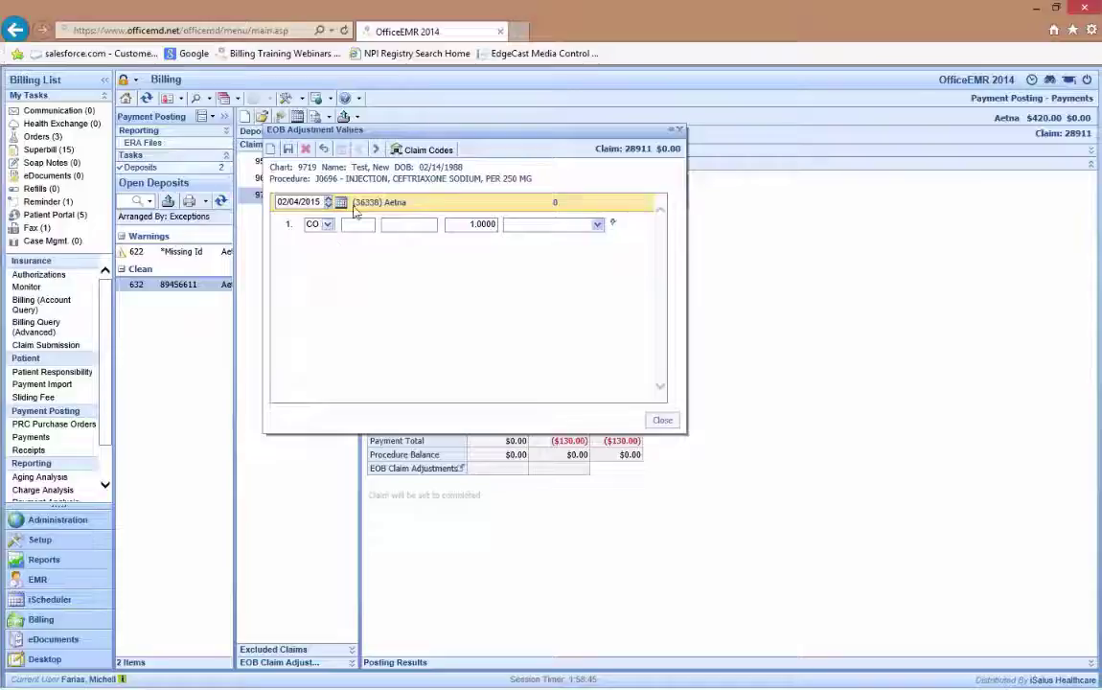
{"action": "left_click", "coordinate": [362, 228]}
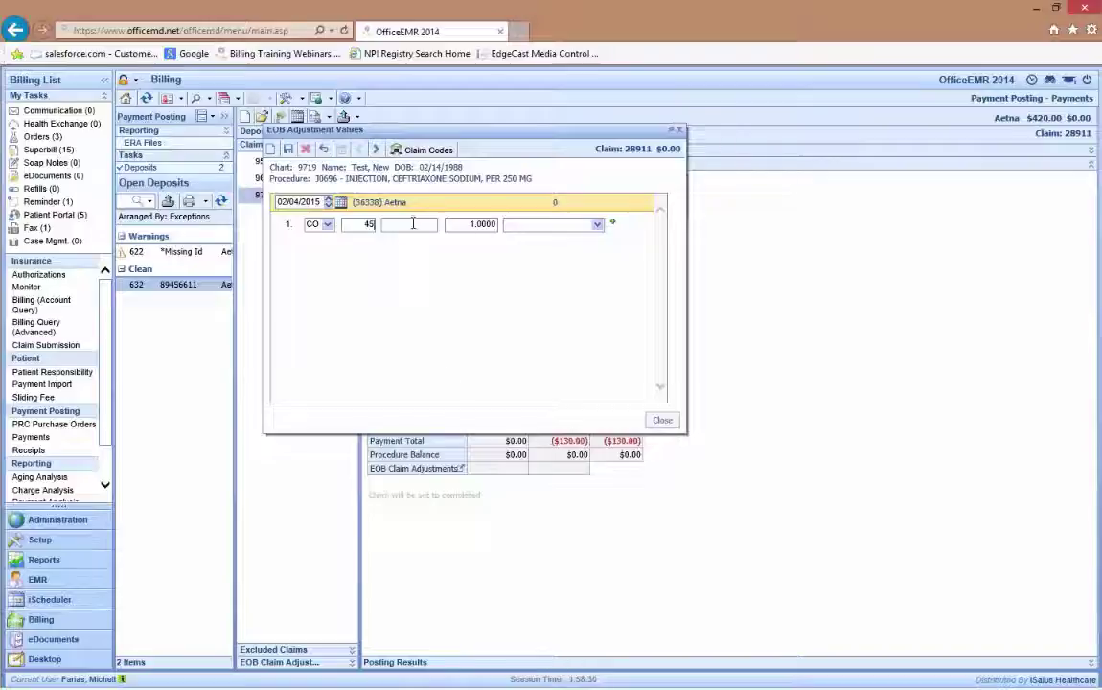
{"action": "key", "text": "Tab"}
{"action": "type", "text": "0.0"}
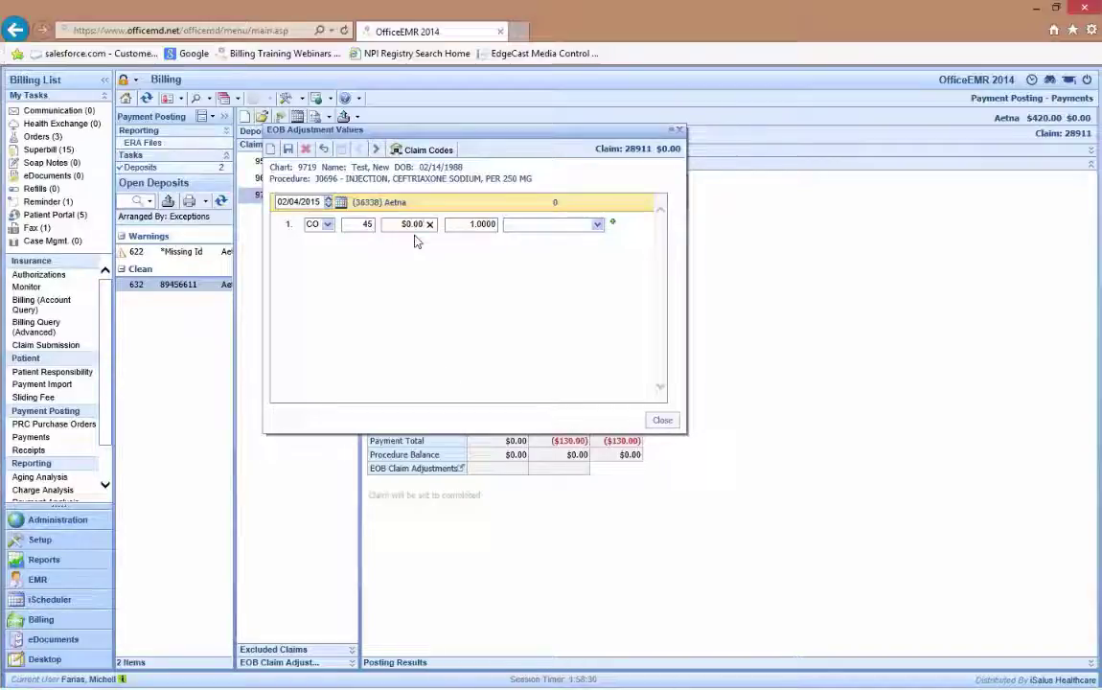
{"action": "left_click", "coordinate": [288, 150]}
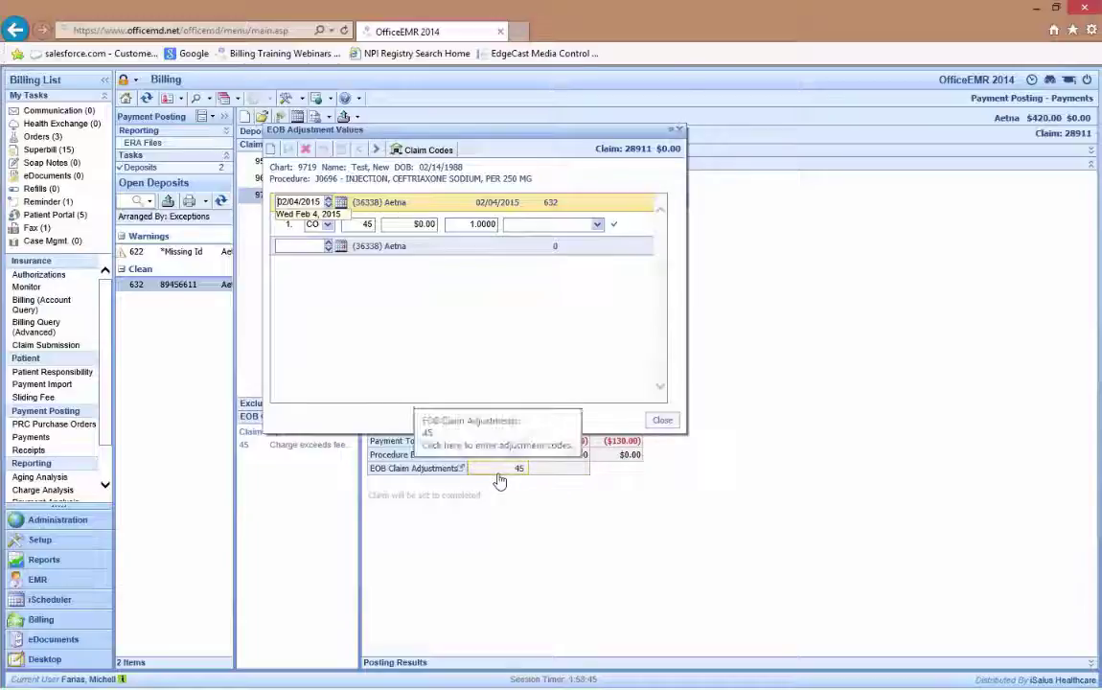
{"action": "left_click", "coordinate": [679, 131]}
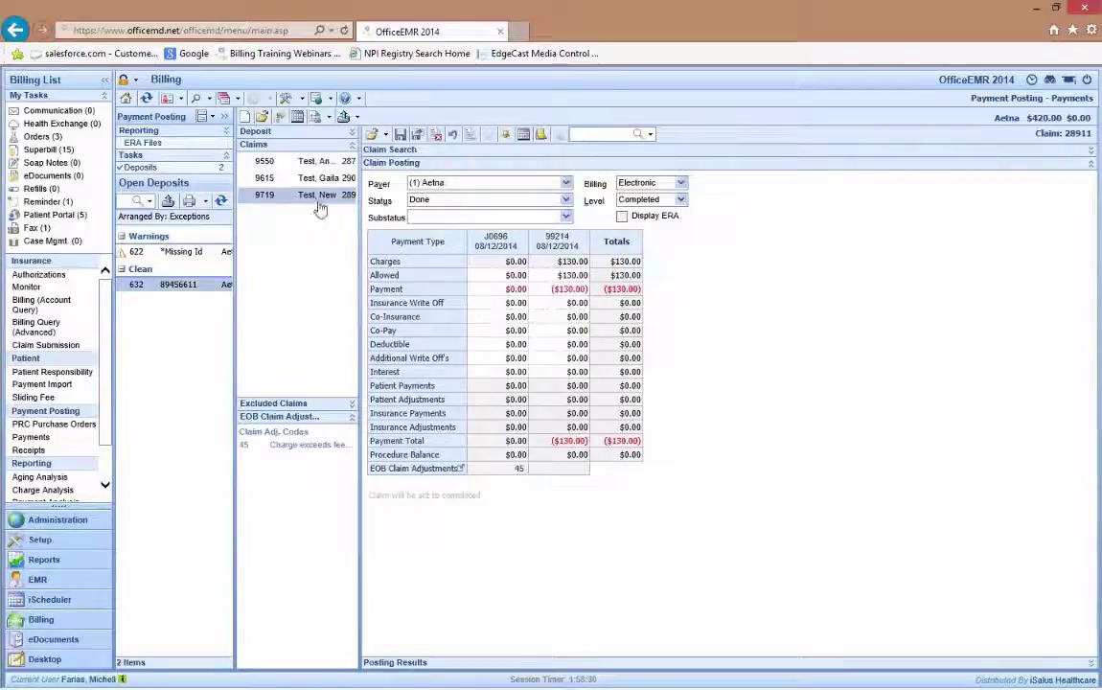
Post the Aetna deposit, and reopen its second claim to inspect the Payment and Insurance Write Off amounts by procedure.
{"action": "left_click", "coordinate": [282, 117]}
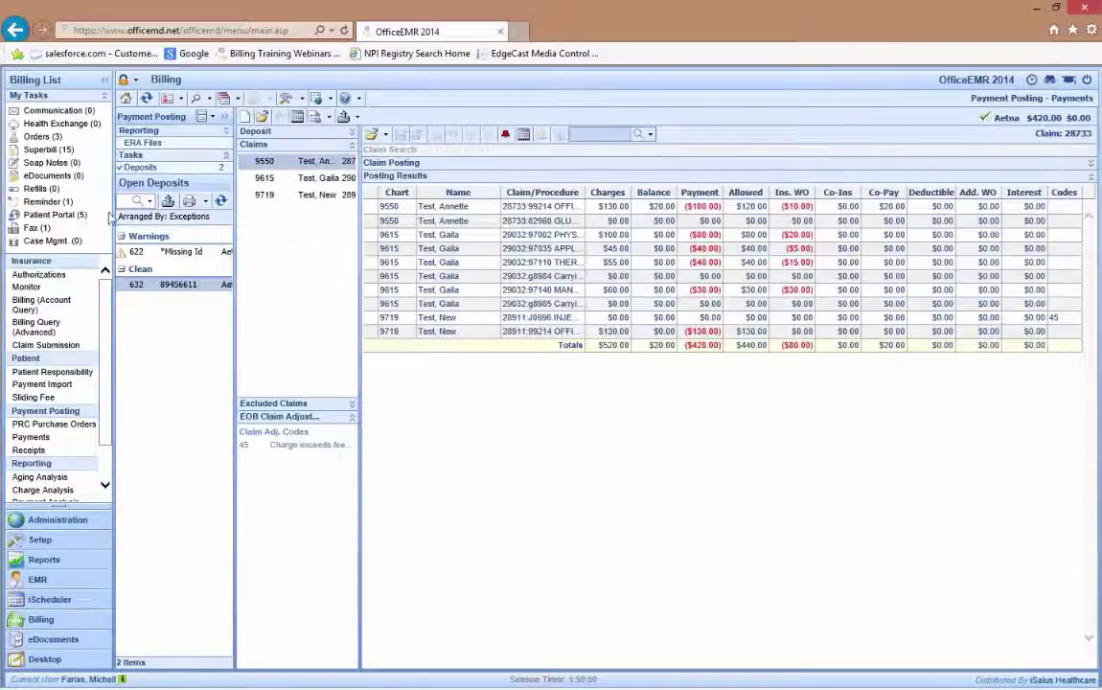
{"action": "left_click", "coordinate": [290, 180]}
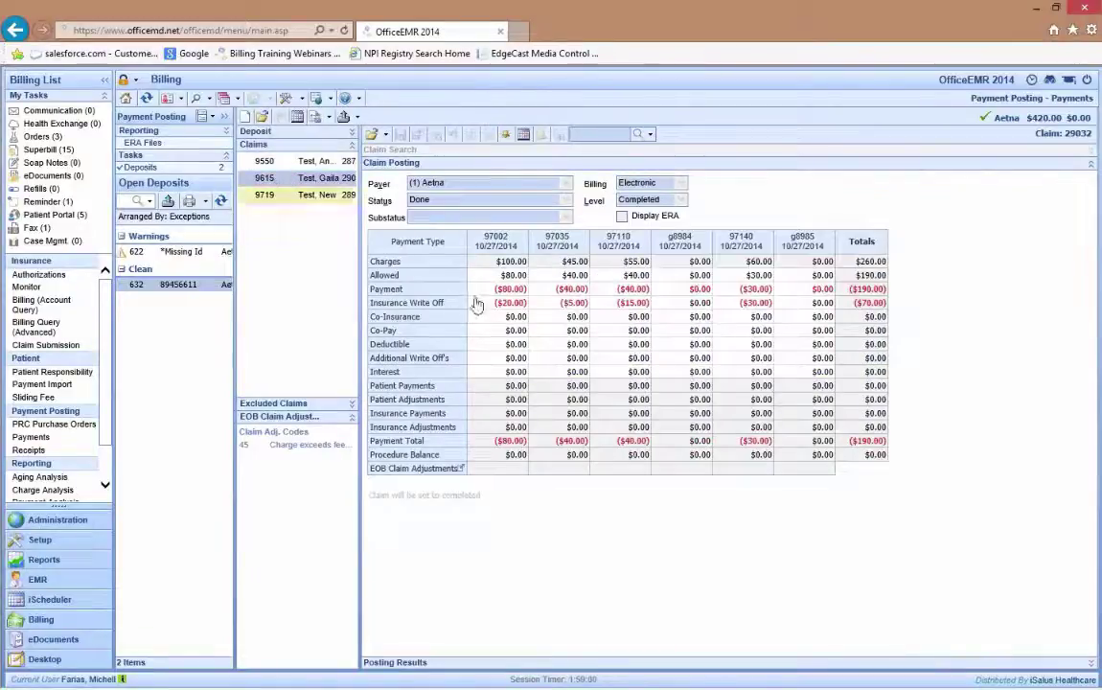
{"action": "left_click", "coordinate": [508, 290]}
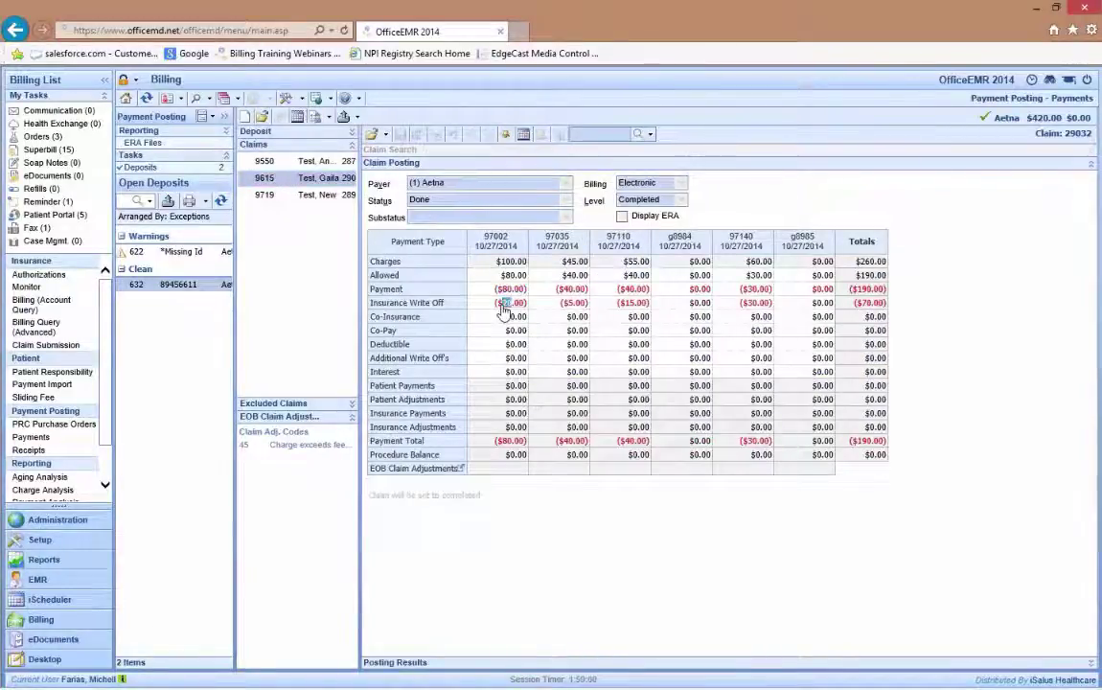
{"action": "left_click", "coordinate": [578, 304]}
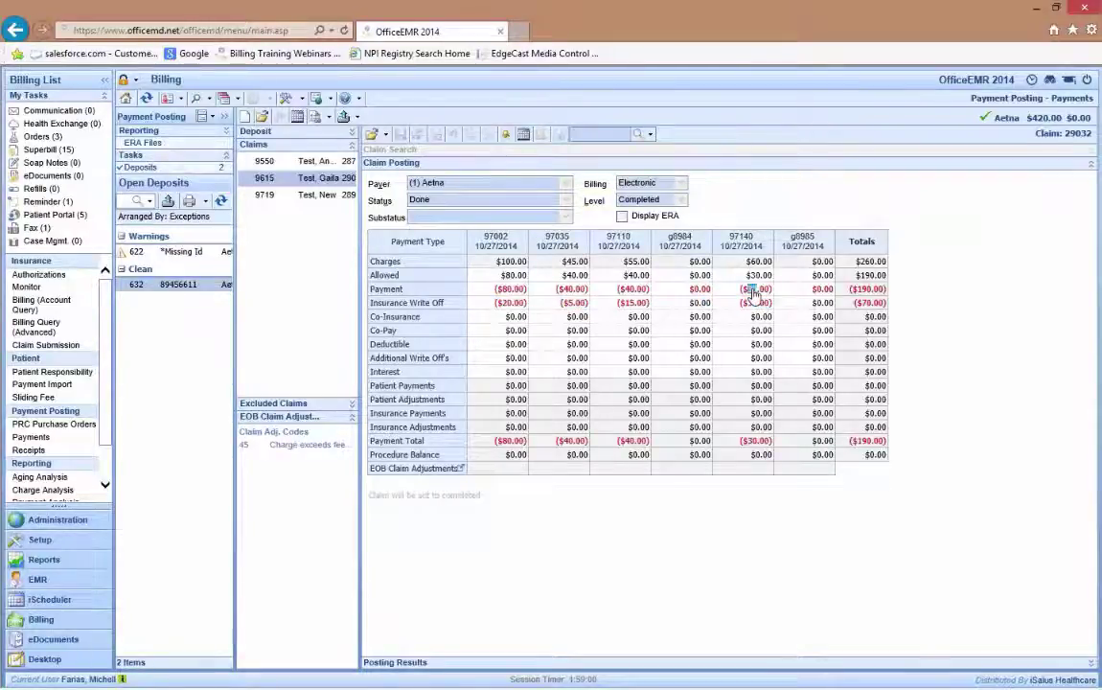
{"action": "right_click", "coordinate": [754, 292]}
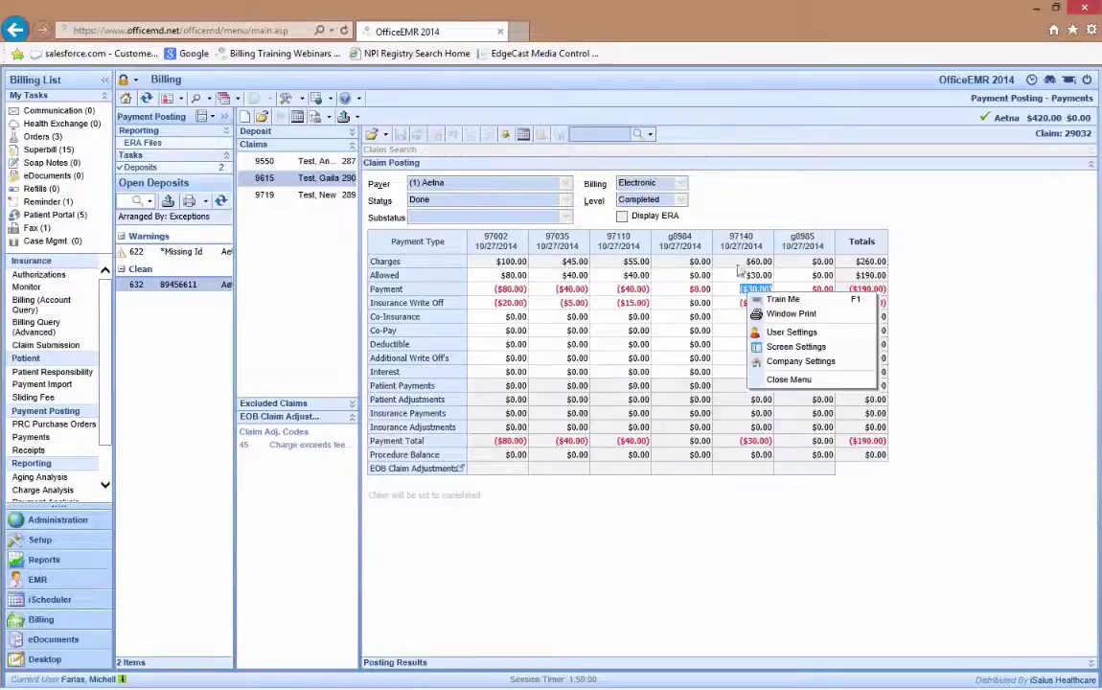
{"action": "left_click", "coordinate": [706, 280]}
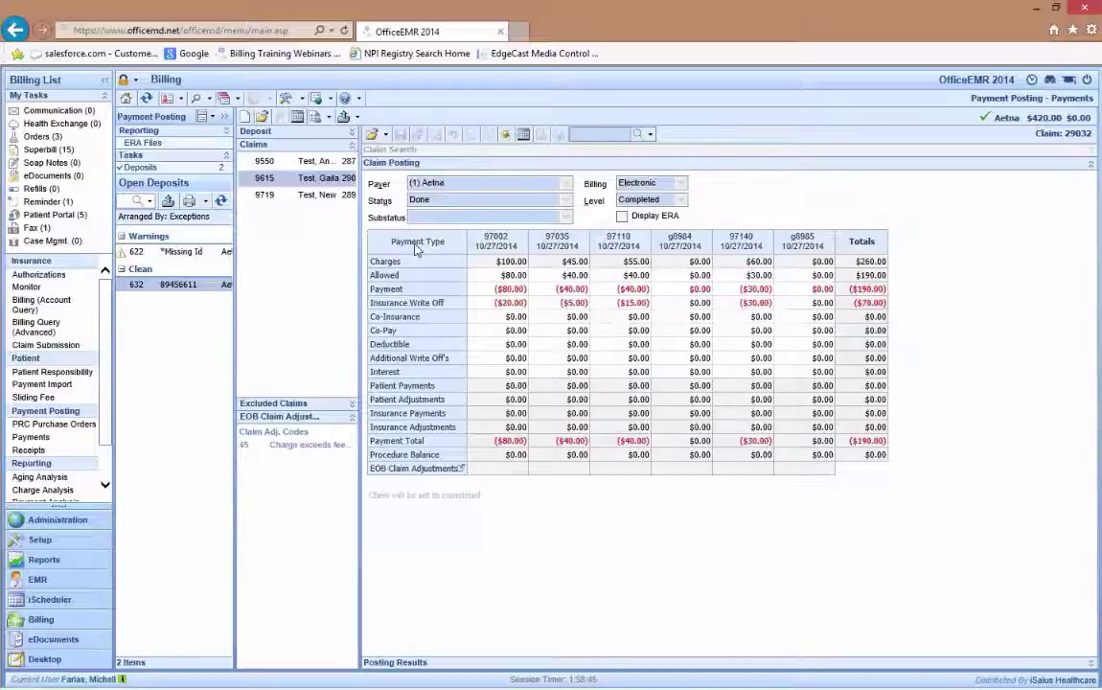
Load the deposit's first claim, and open a new payment entry for it from its Claim History.
{"action": "left_click", "coordinate": [316, 163]}
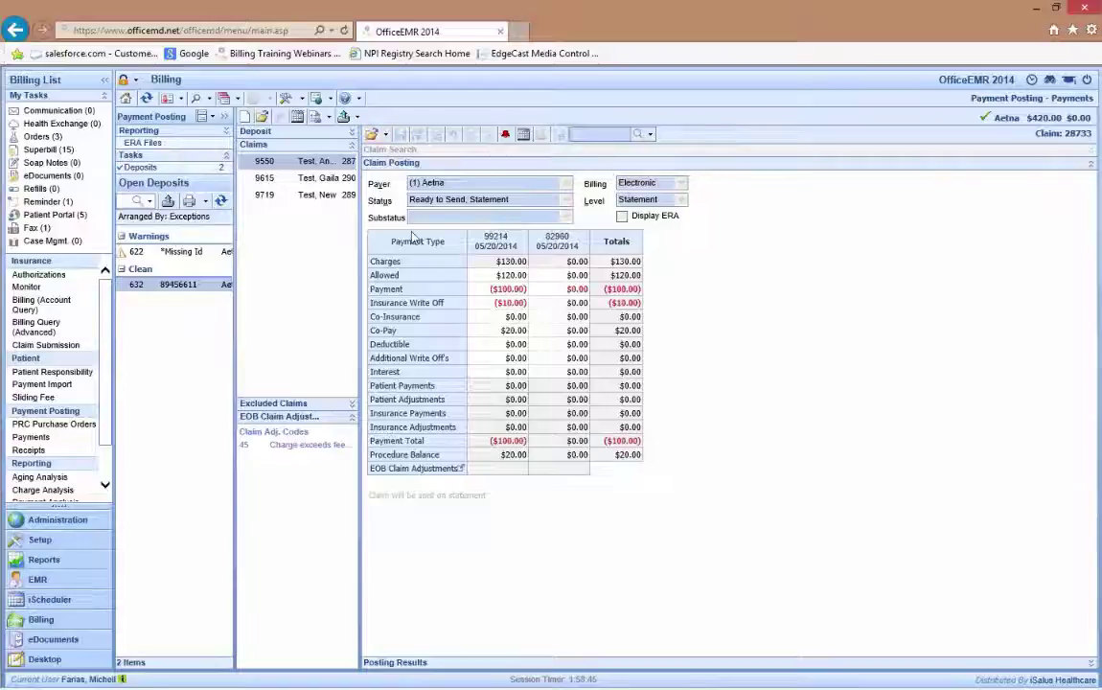
{"action": "left_click", "coordinate": [387, 137]}
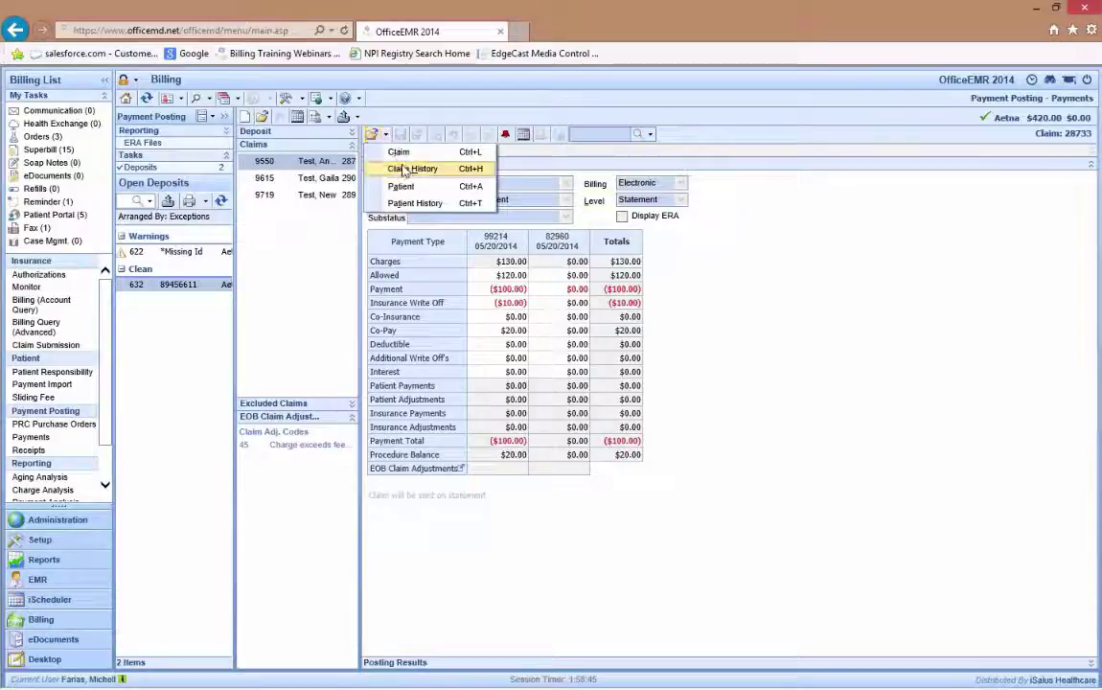
{"action": "left_click", "coordinate": [402, 169]}
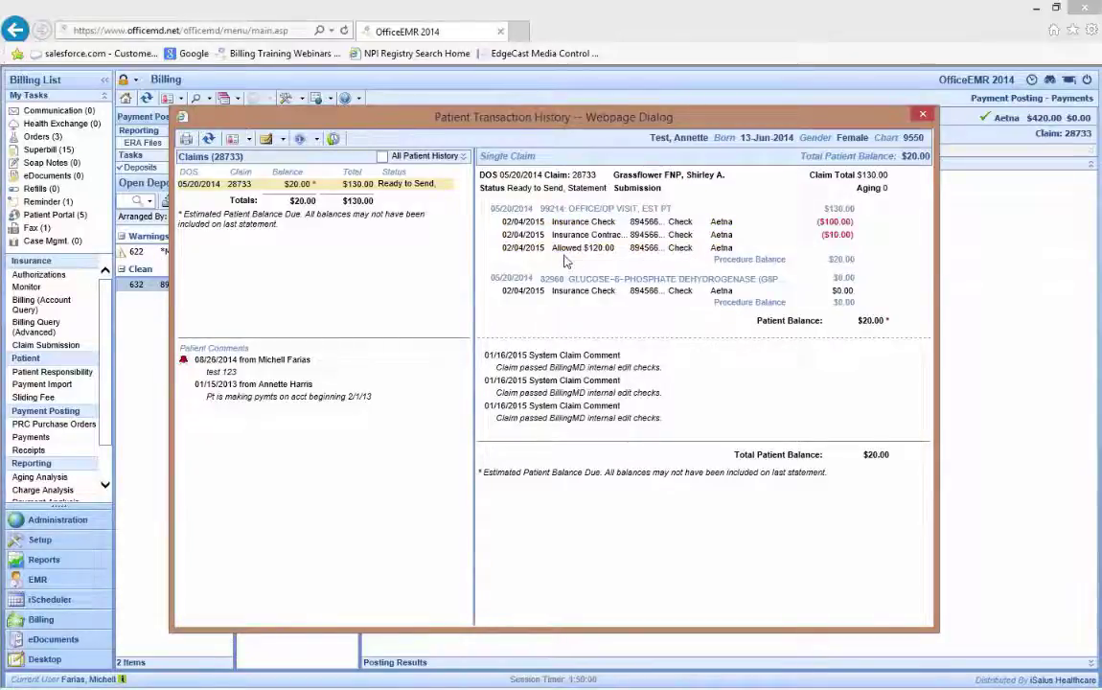
{"action": "right_click", "coordinate": [570, 178]}
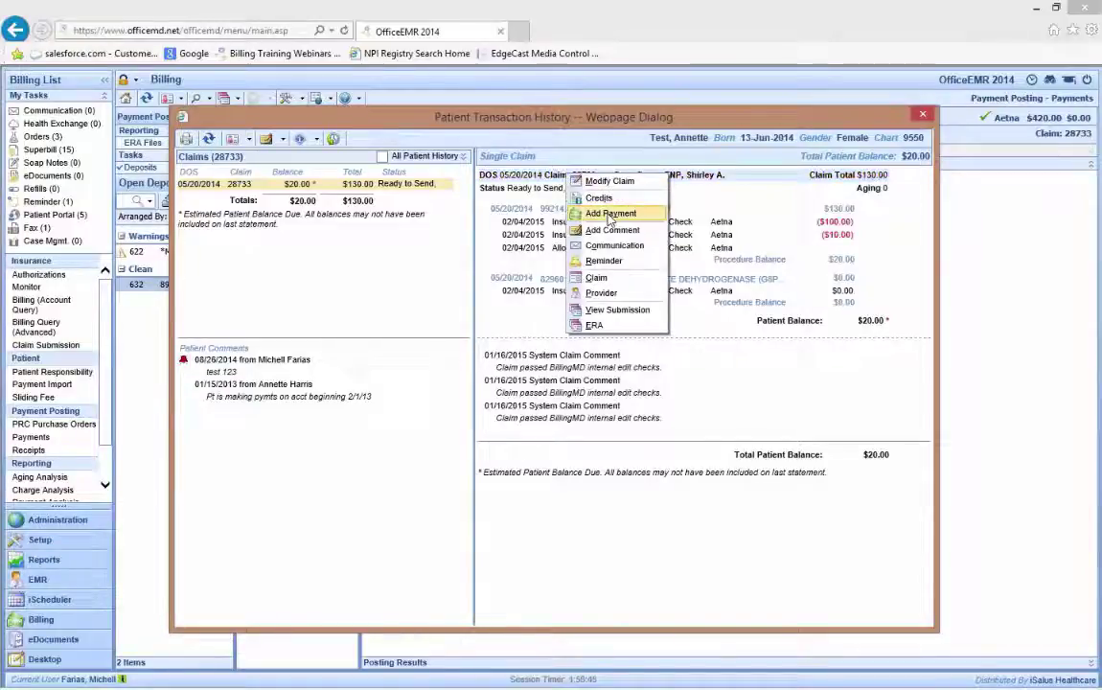
{"action": "left_click", "coordinate": [608, 213]}
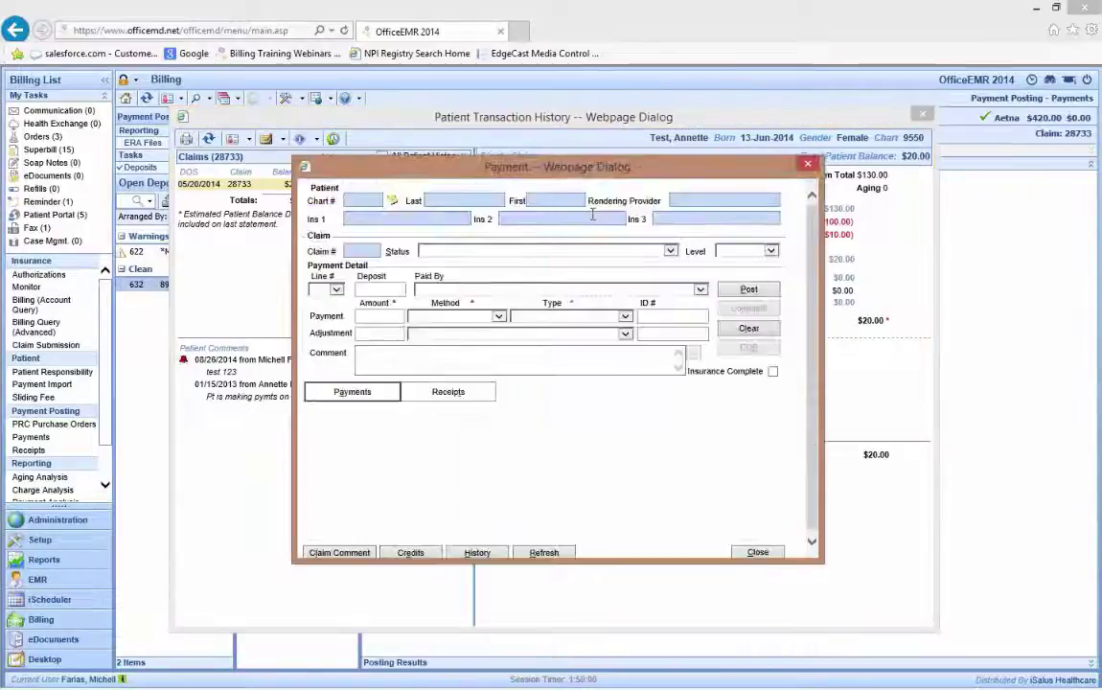
{"action": "left_click_drag", "start_coordinate": [516, 146], "coordinate": [474, 161]}
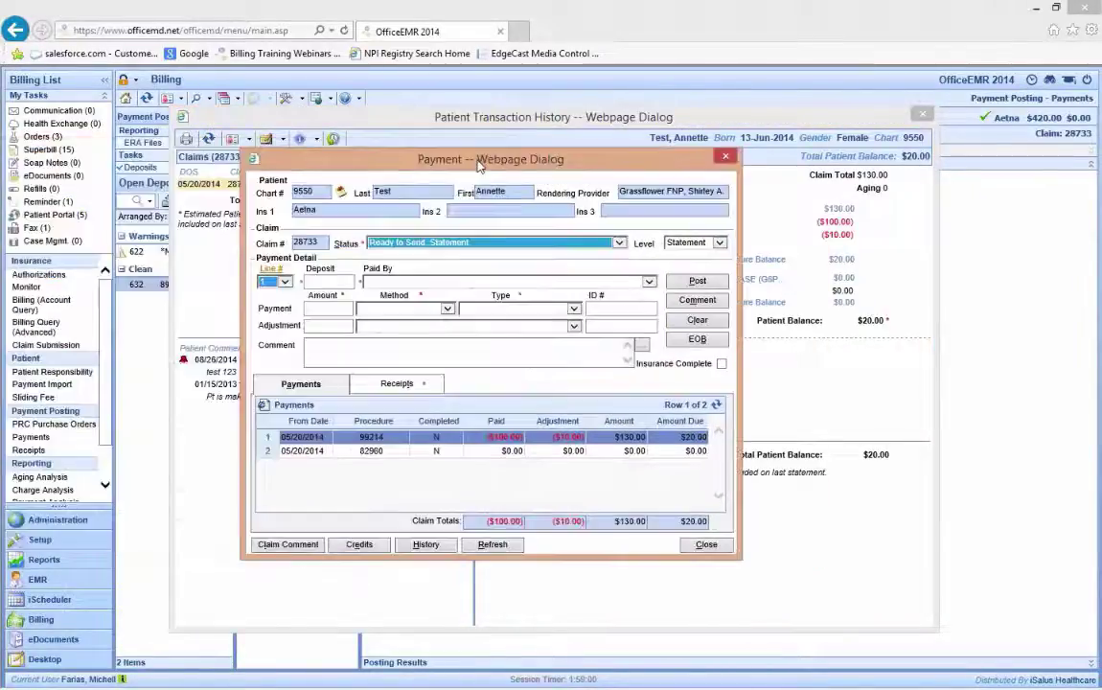
Set the payment's deposit date to 02/04/2015 and choose the active Aetna coverage as the payer.
{"action": "left_click", "coordinate": [333, 281]}
{"action": "right_click", "coordinate": [331, 284]}
{"action": "left_click", "coordinate": [337, 281]}
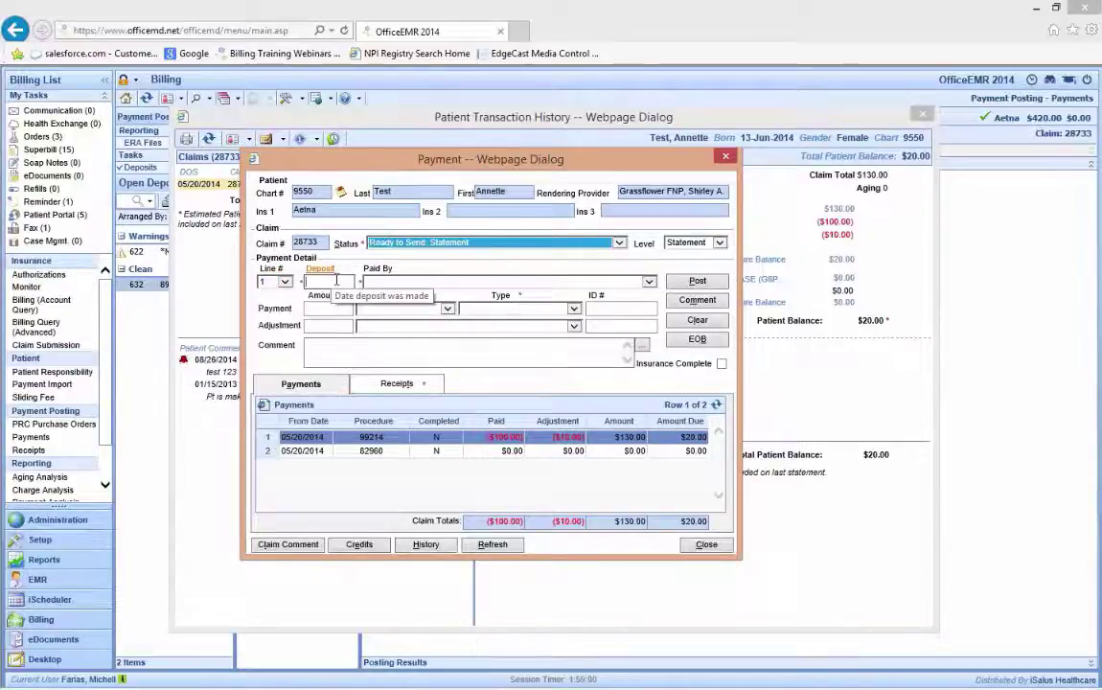
{"action": "double_click", "coordinate": [335, 280]}
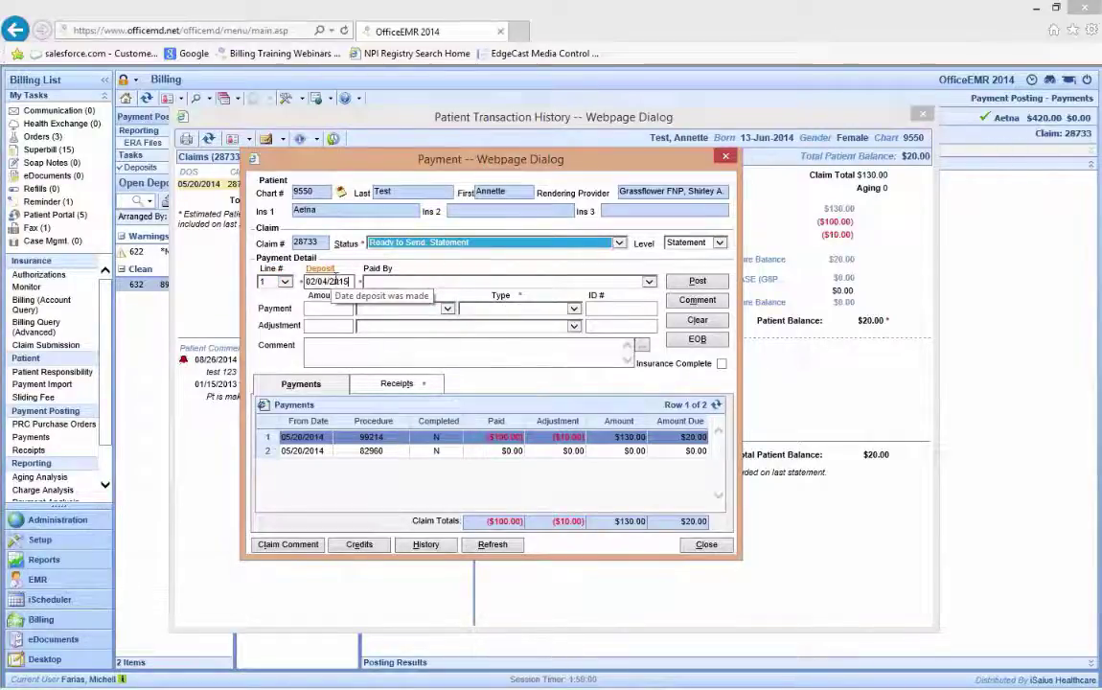
{"action": "left_click", "coordinate": [408, 283]}
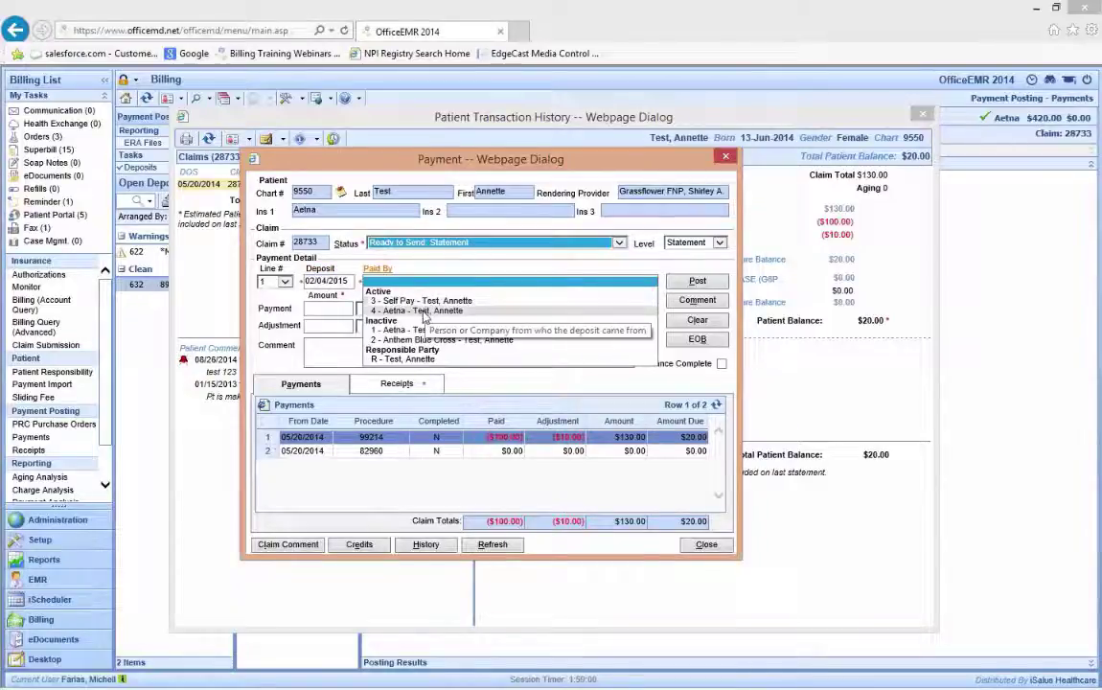
{"action": "left_click", "coordinate": [423, 312]}
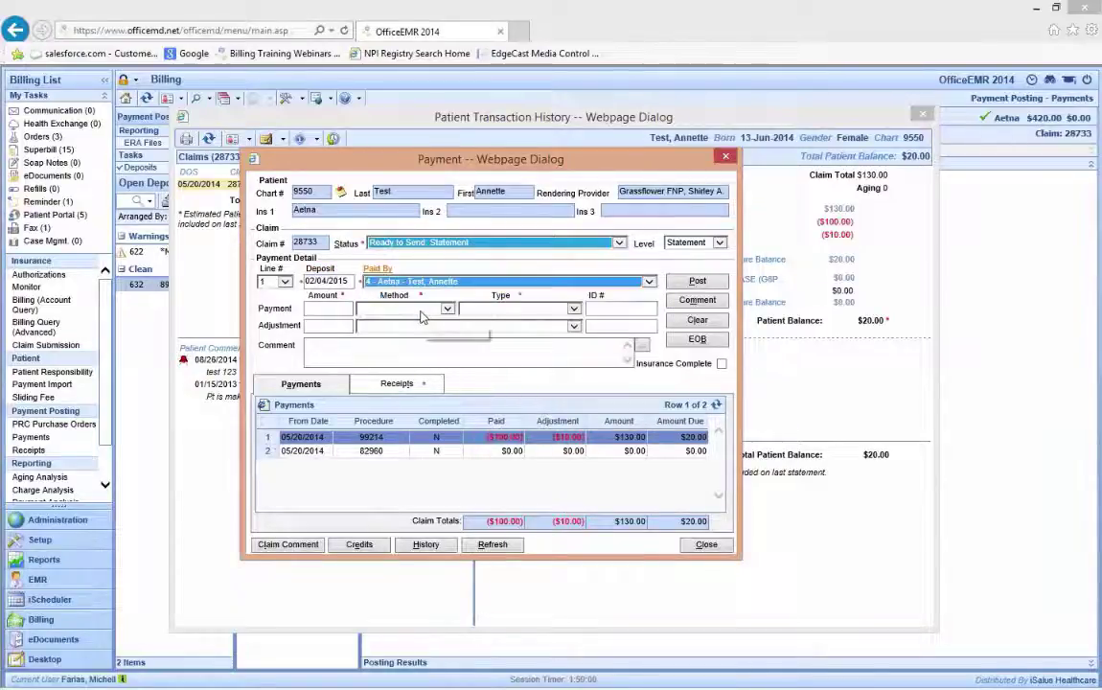
Try a -$20.00 adjustment, clear it after reviewing the adjustment types, and view the EOB Claim Adjustments before closing the payment unposted.
{"action": "left_click", "coordinate": [324, 326]}
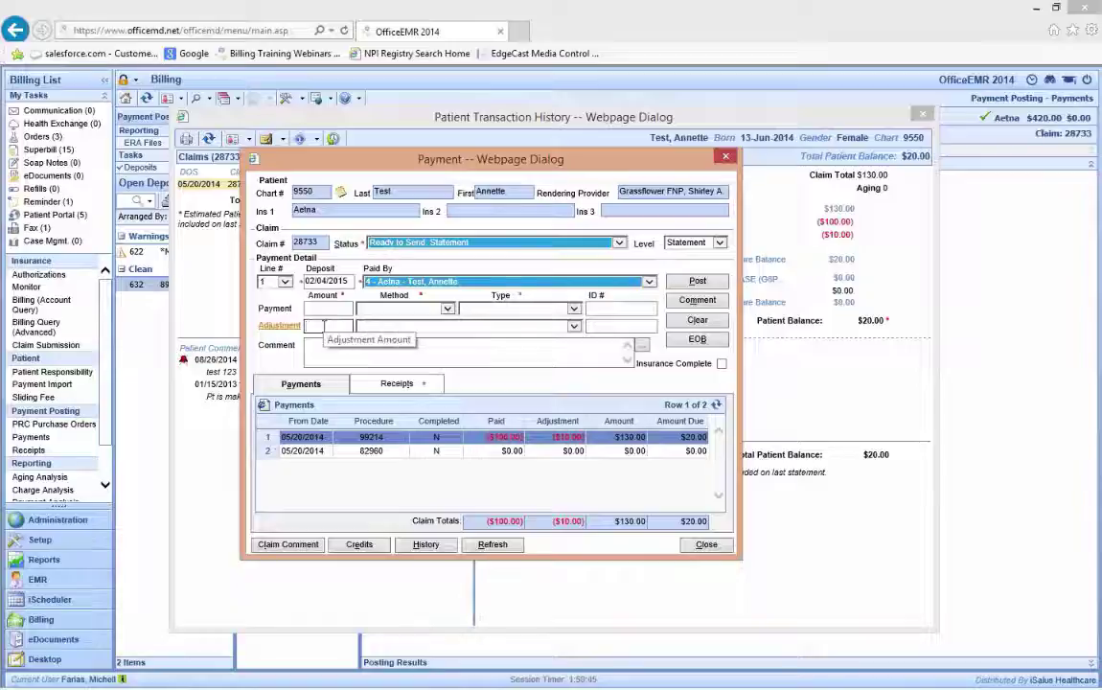
{"action": "type", "text": "-"}
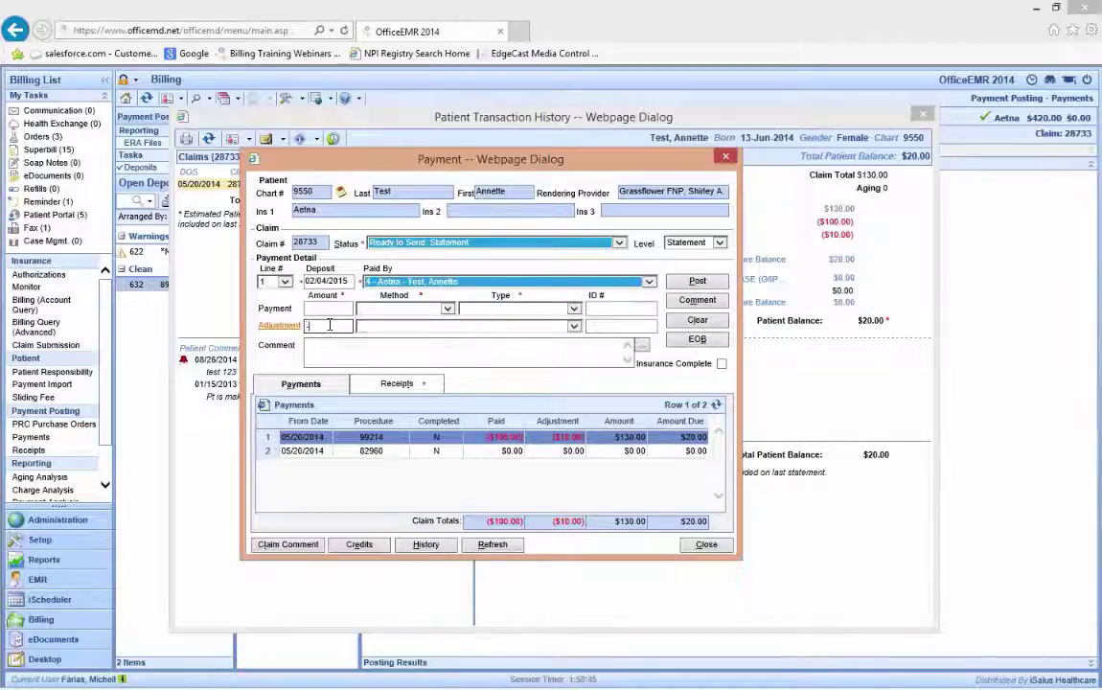
{"action": "type", "text": "$10"}
{"action": "key", "text": "Tab"}
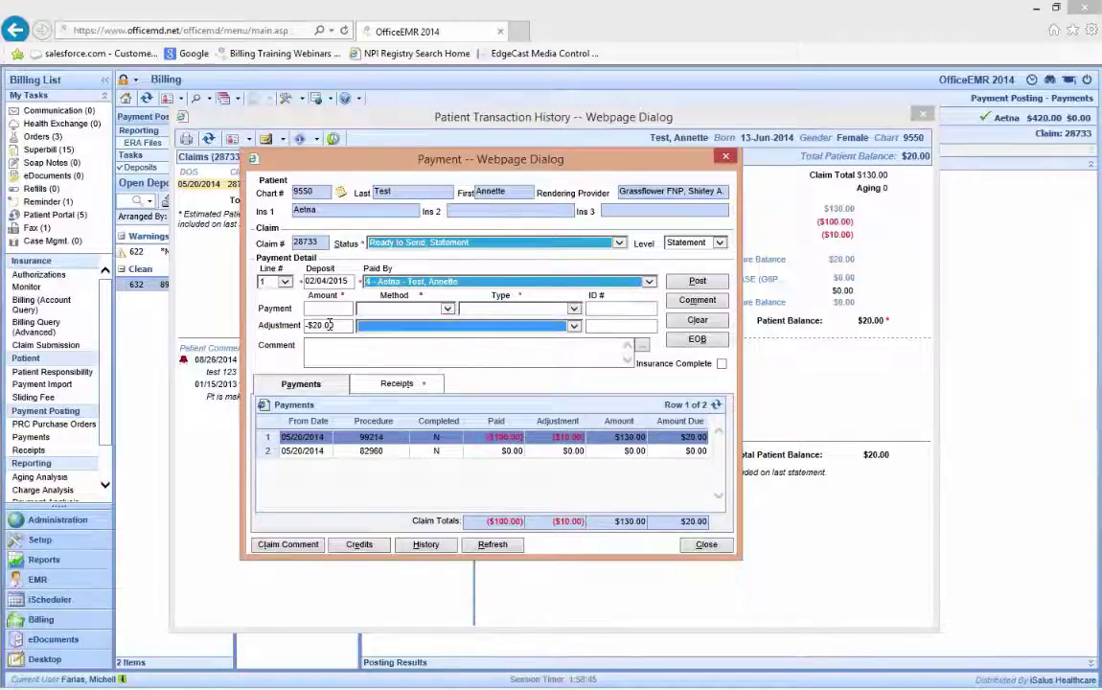
{"action": "type", "text": "0"}
{"action": "left_click", "coordinate": [408, 331]}
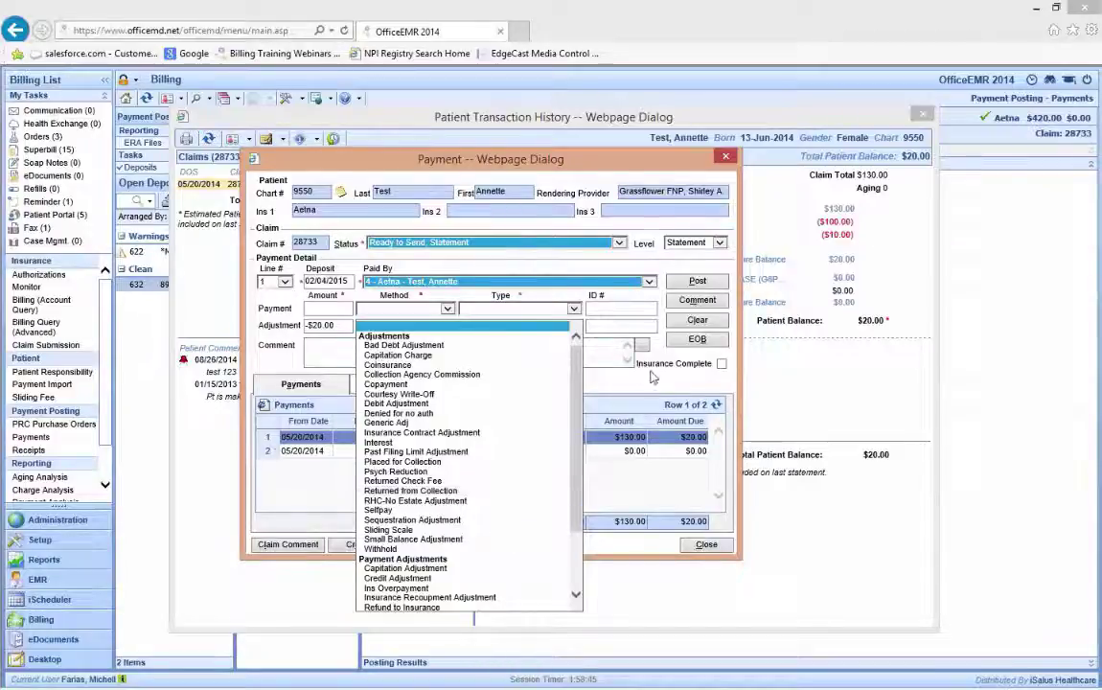
{"action": "left_click", "coordinate": [469, 491]}
{"action": "left_click", "coordinate": [354, 326]}
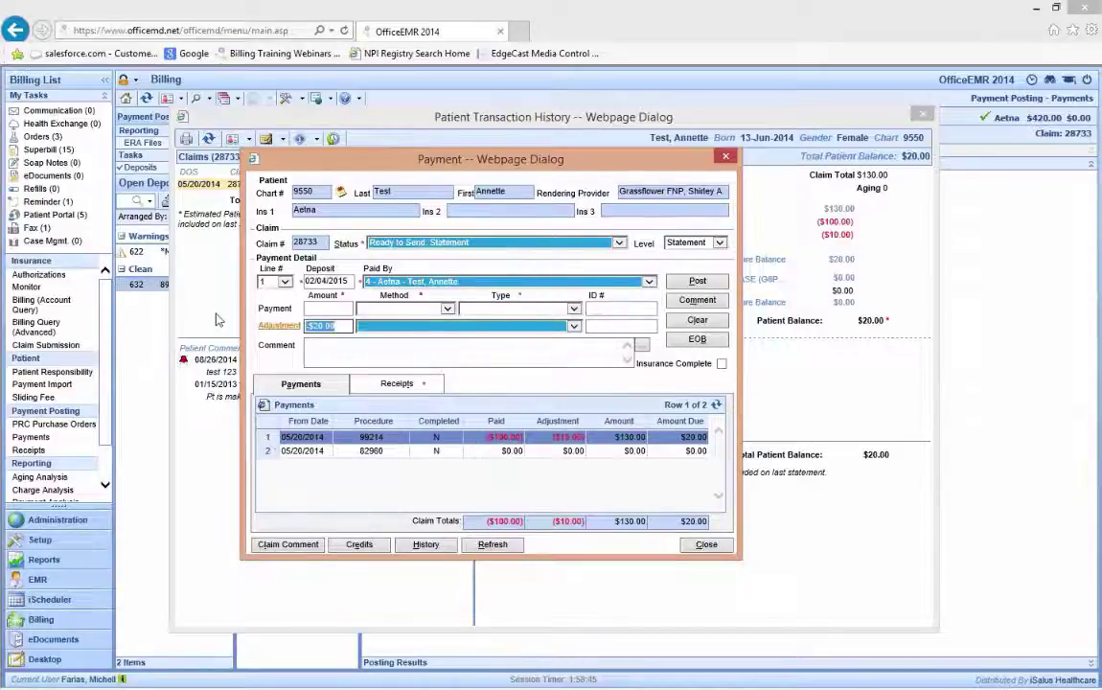
{"action": "key", "text": "BackSpace"}
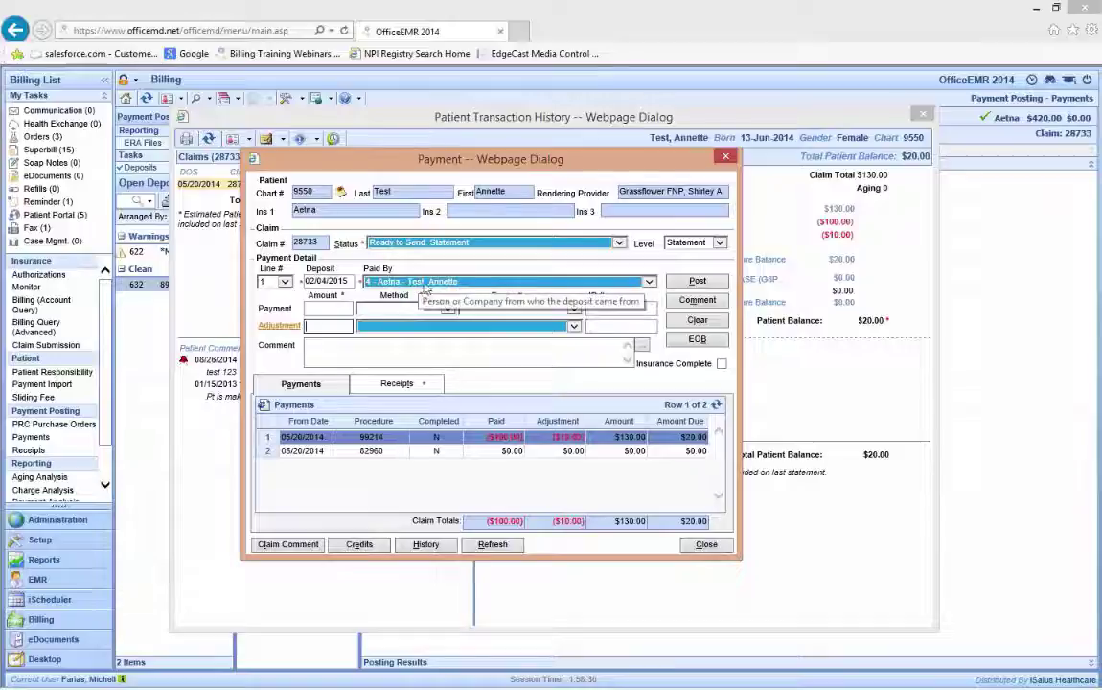
{"action": "left_click", "coordinate": [696, 342]}
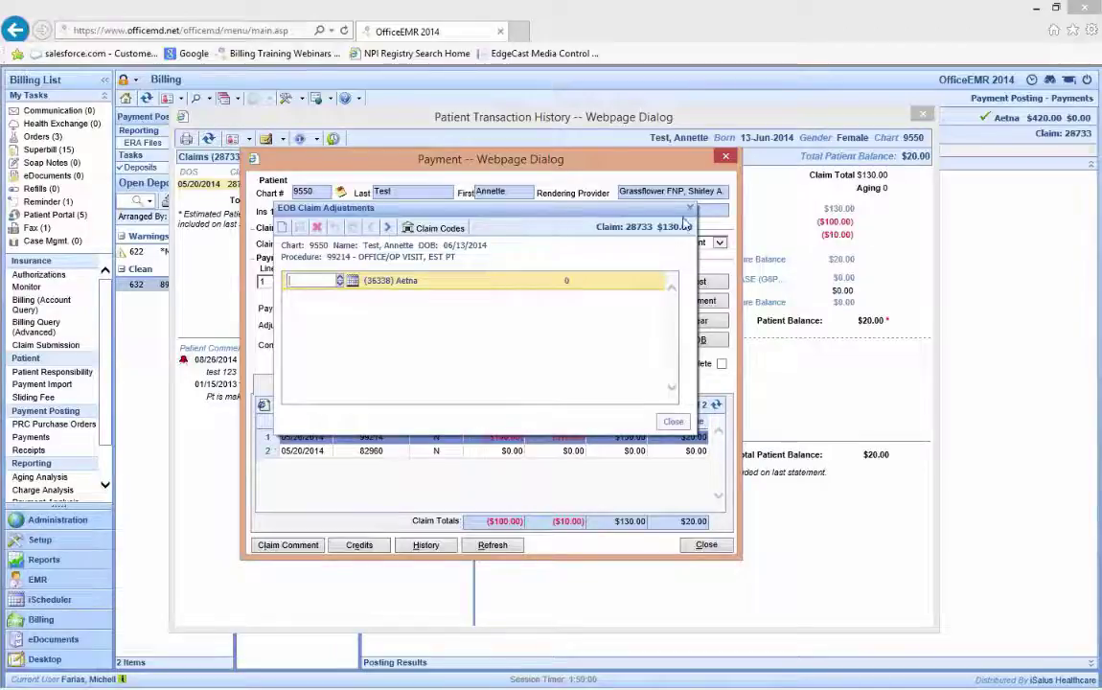
{"action": "left_click", "coordinate": [725, 156]}
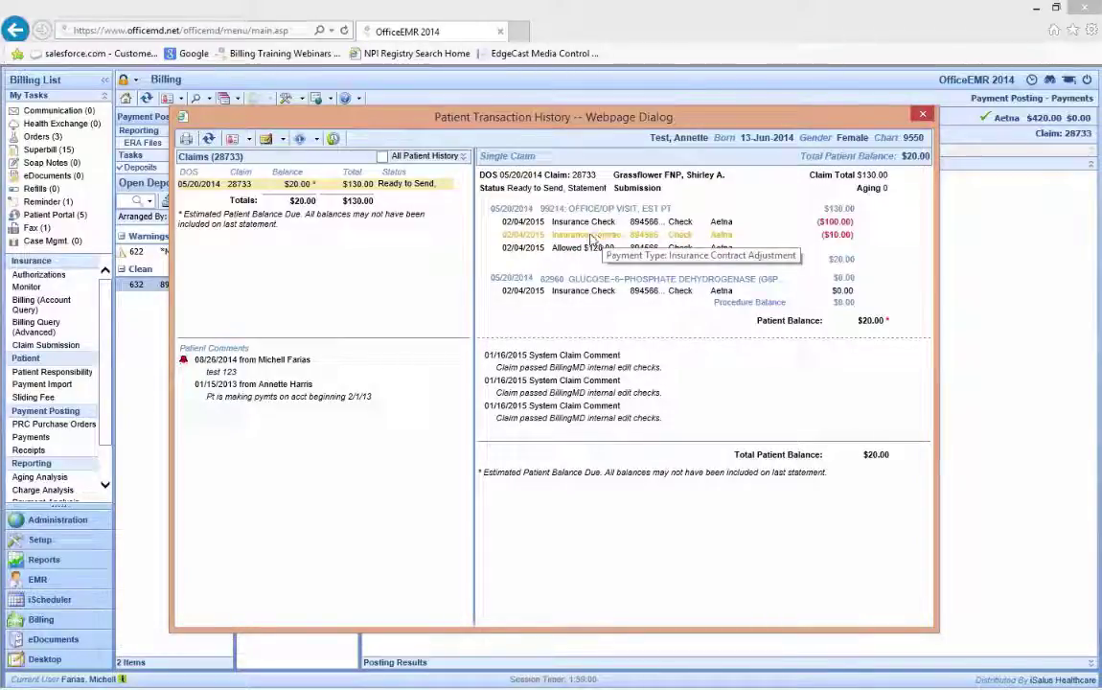
Examine the available actions for the insurance contract adjustment, including Delete Payment, and close the Patient Transaction History.
{"action": "right_click", "coordinate": [592, 238]}
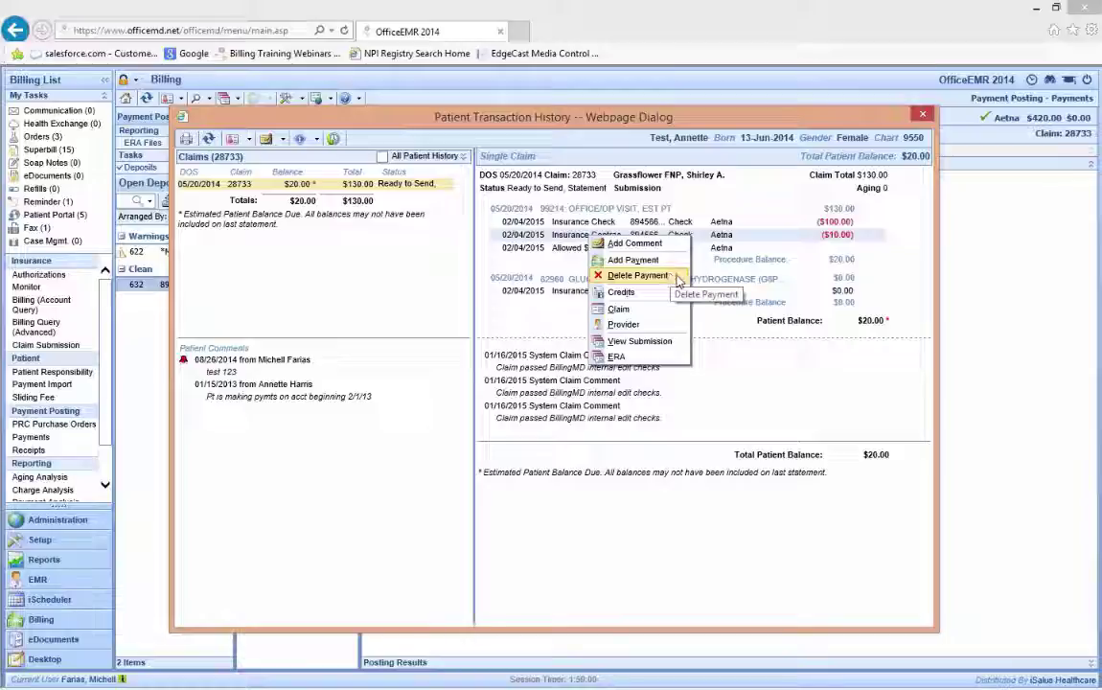
{"action": "left_click", "coordinate": [872, 250]}
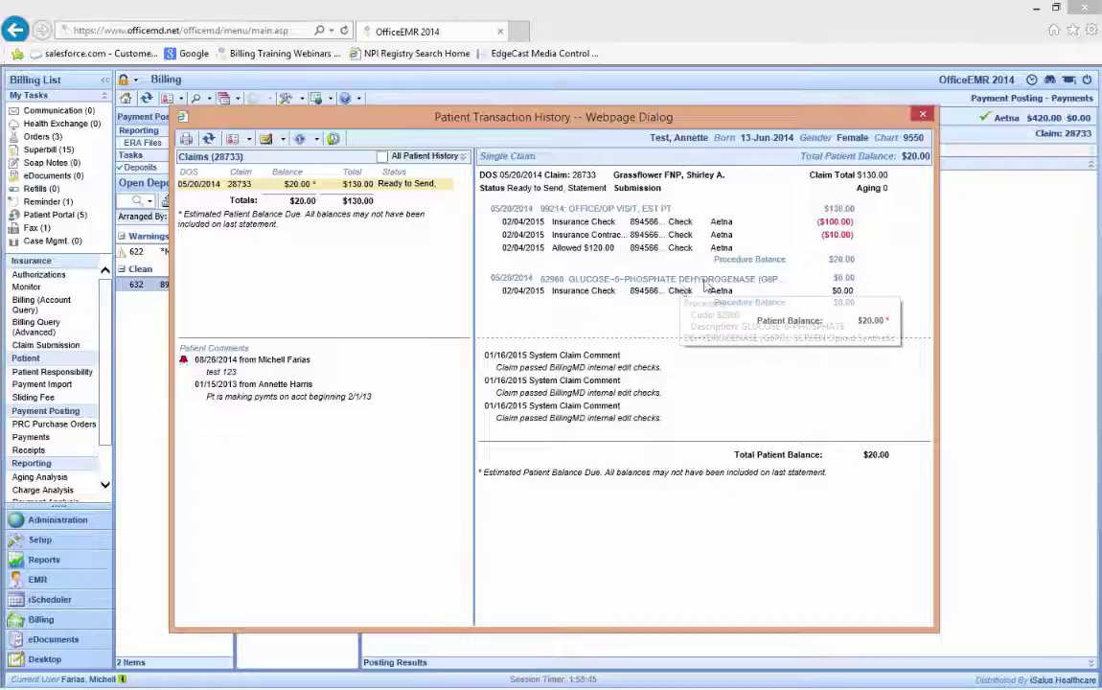
{"action": "left_click", "coordinate": [922, 117]}
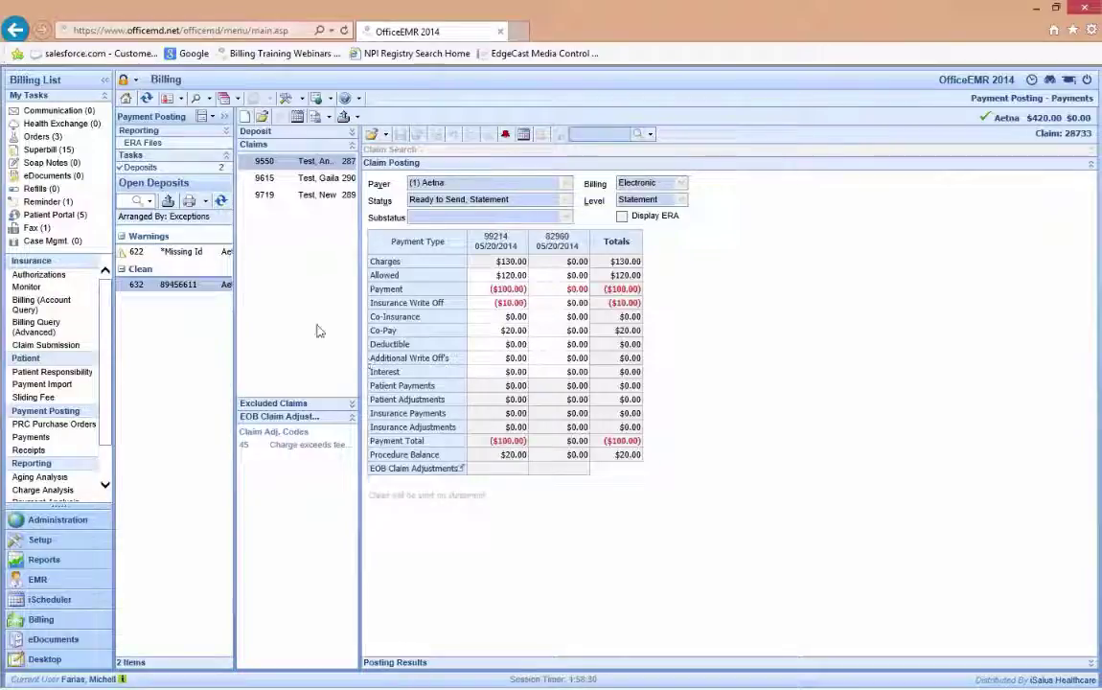
Start a new insurance check deposit with the active Anthem BCBS (ID 37084) as payer and check ID 456423745.
{"action": "left_click", "coordinate": [245, 122]}
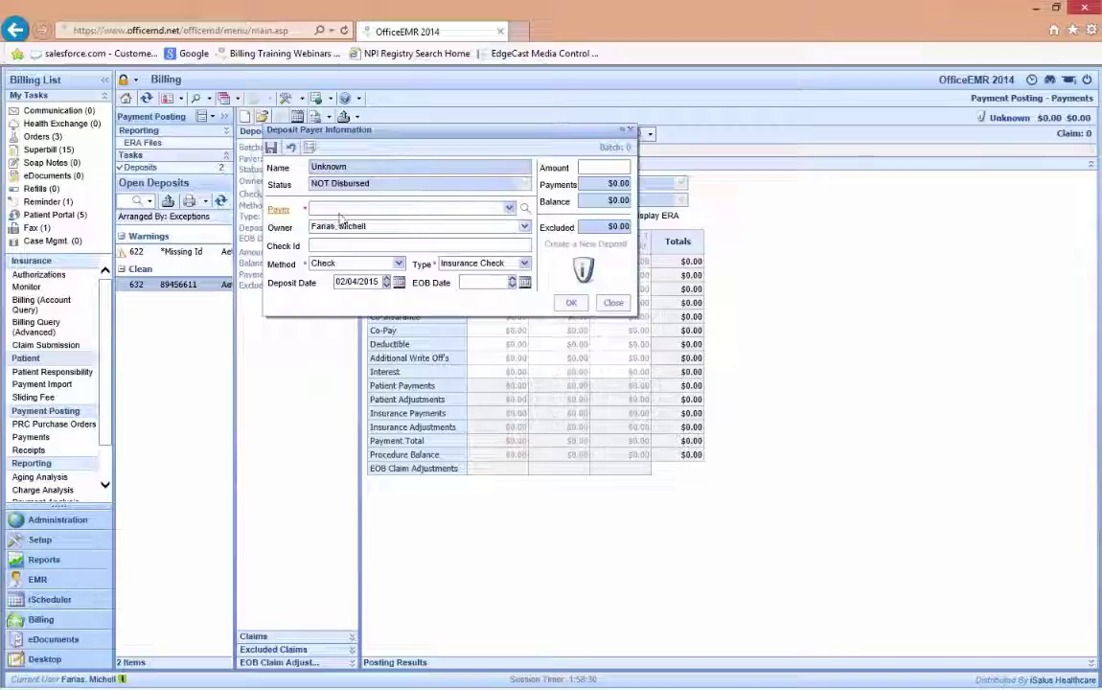
{"action": "left_click", "coordinate": [349, 208]}
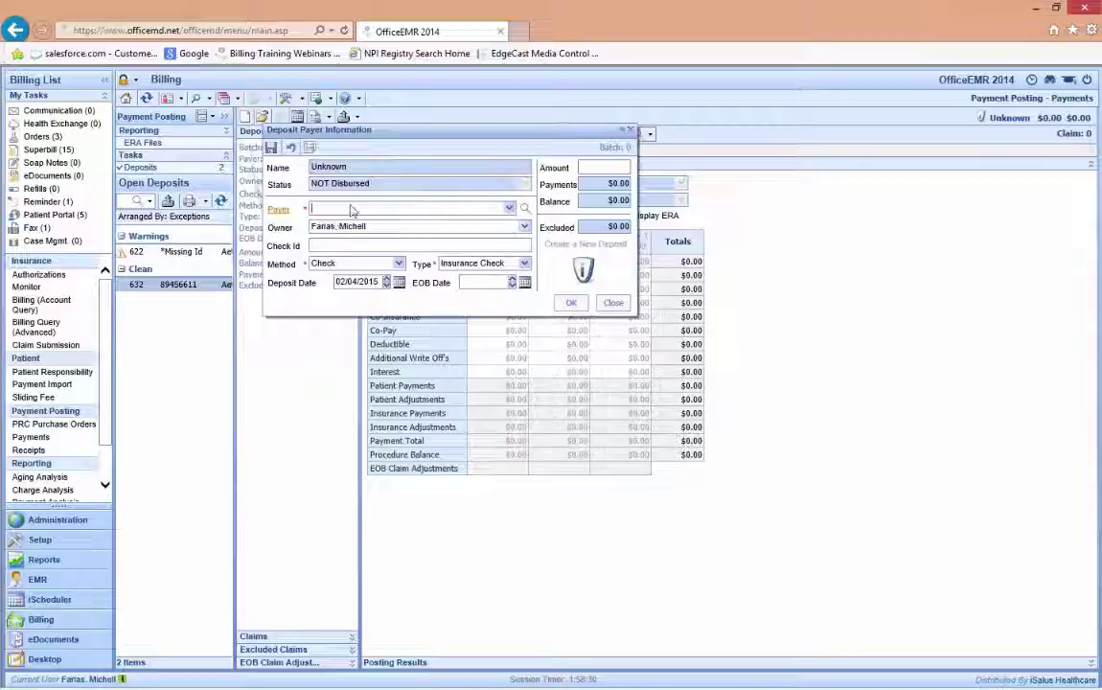
{"action": "left_click", "coordinate": [510, 209]}
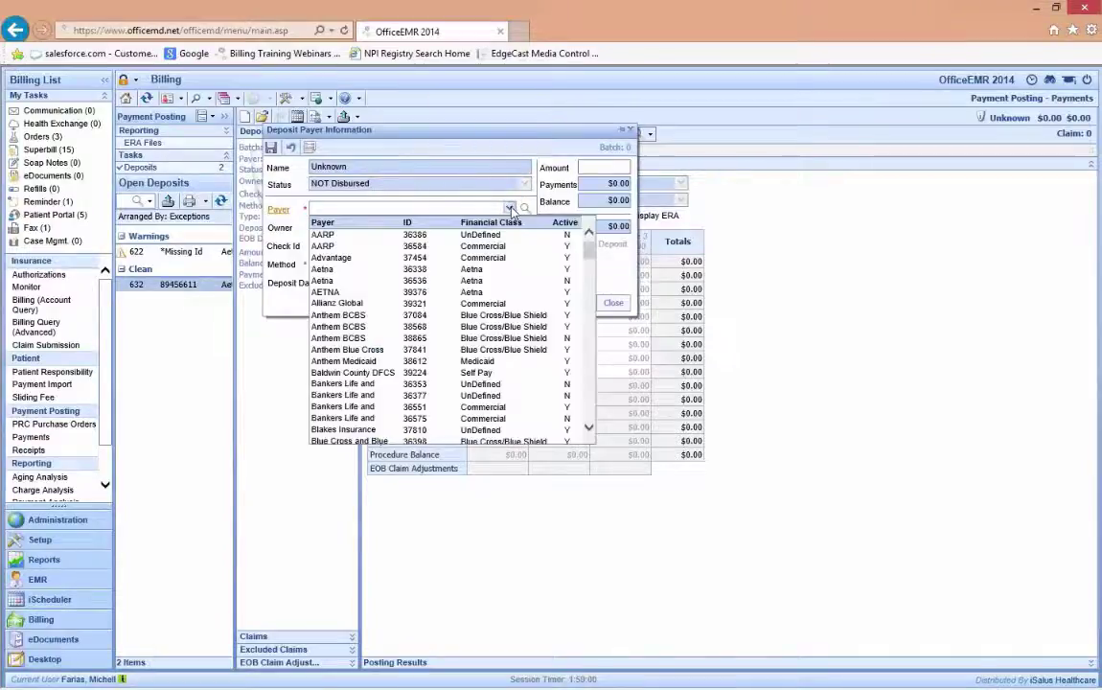
{"action": "left_click", "coordinate": [370, 316]}
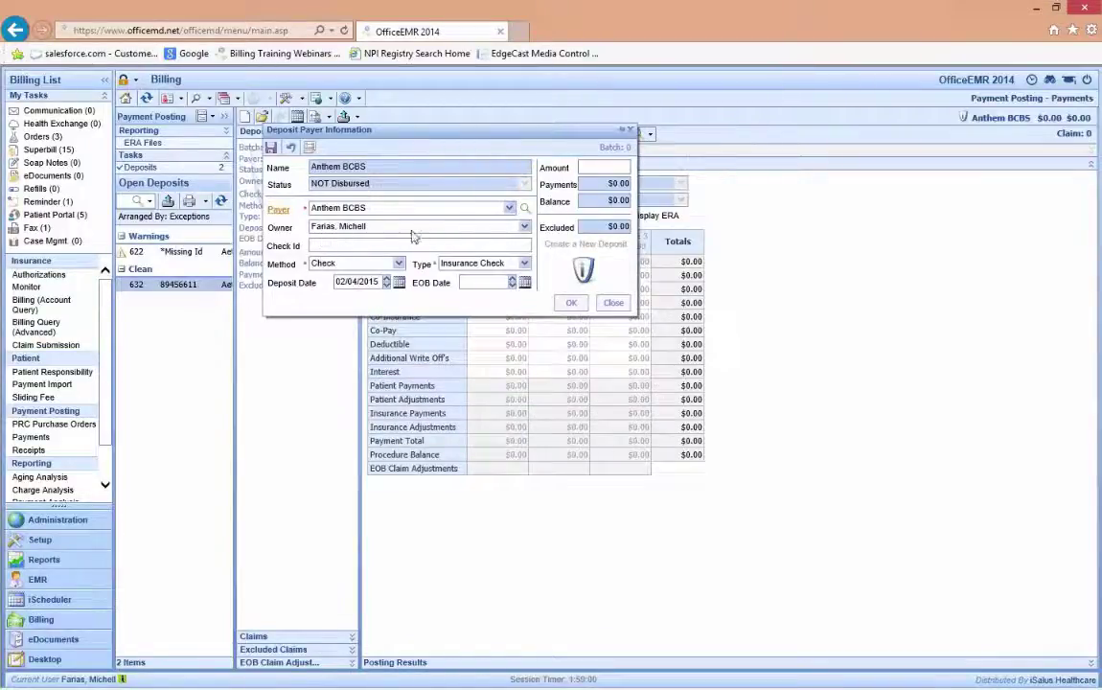
{"action": "left_click", "coordinate": [349, 245]}
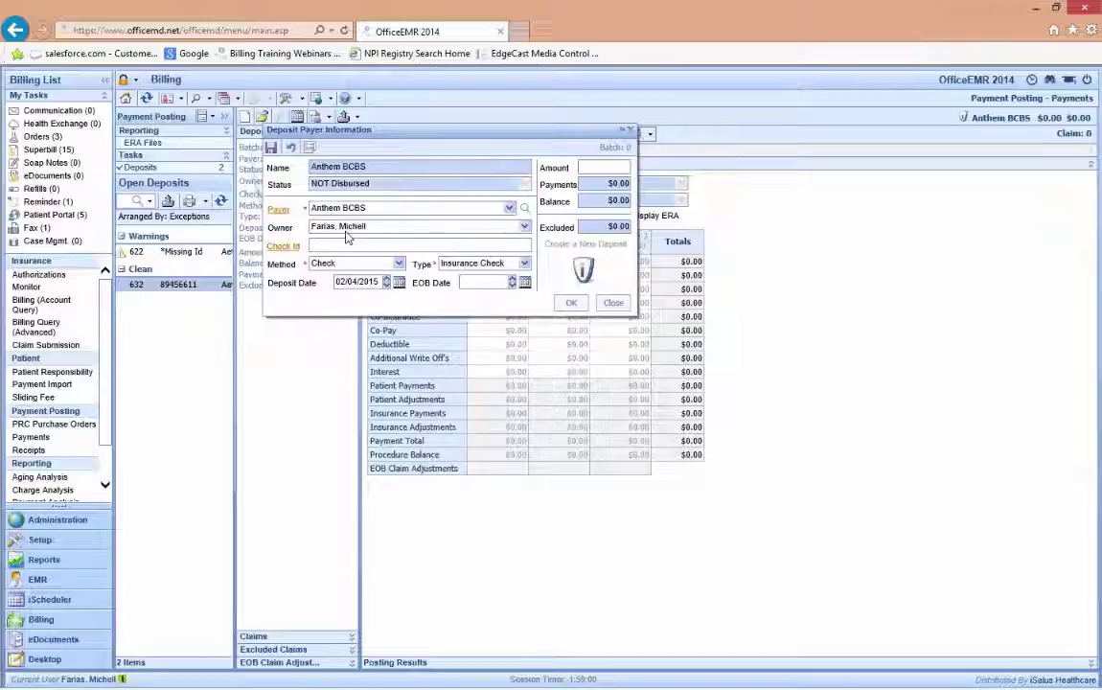
{"action": "type", "text": "4564"}
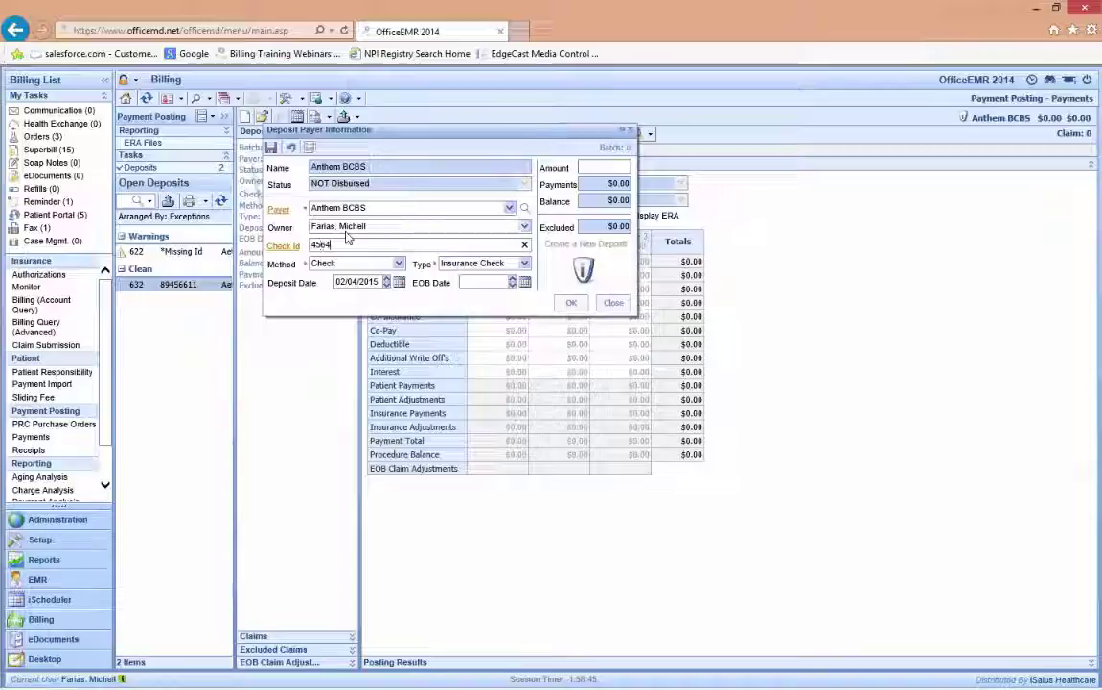
{"action": "type", "text": "2"}
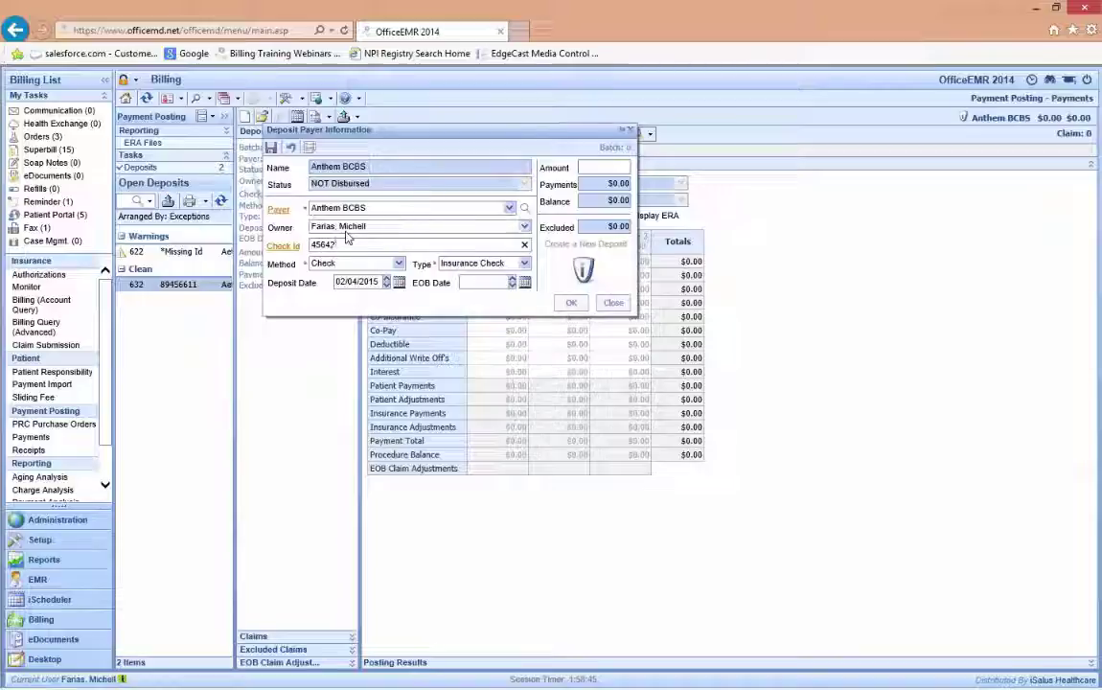
{"action": "type", "text": "3745"}
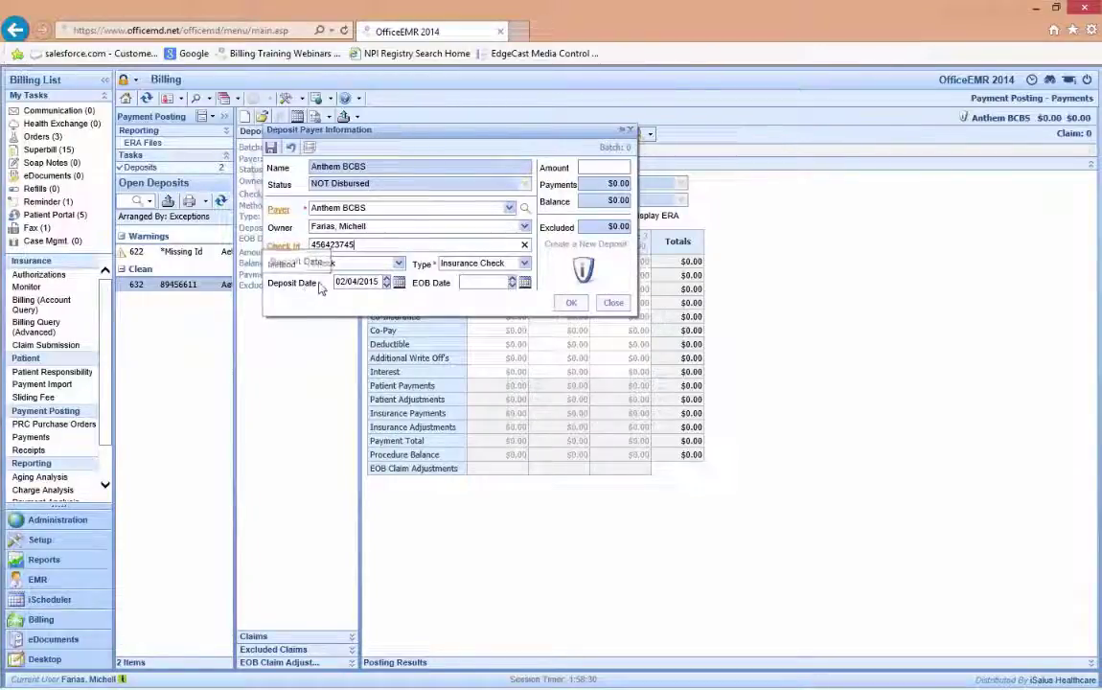
Set the new deposit's deposit date to 02/03/2015 and its EOB date to 12/30/2014.
{"action": "left_click", "coordinate": [399, 282]}
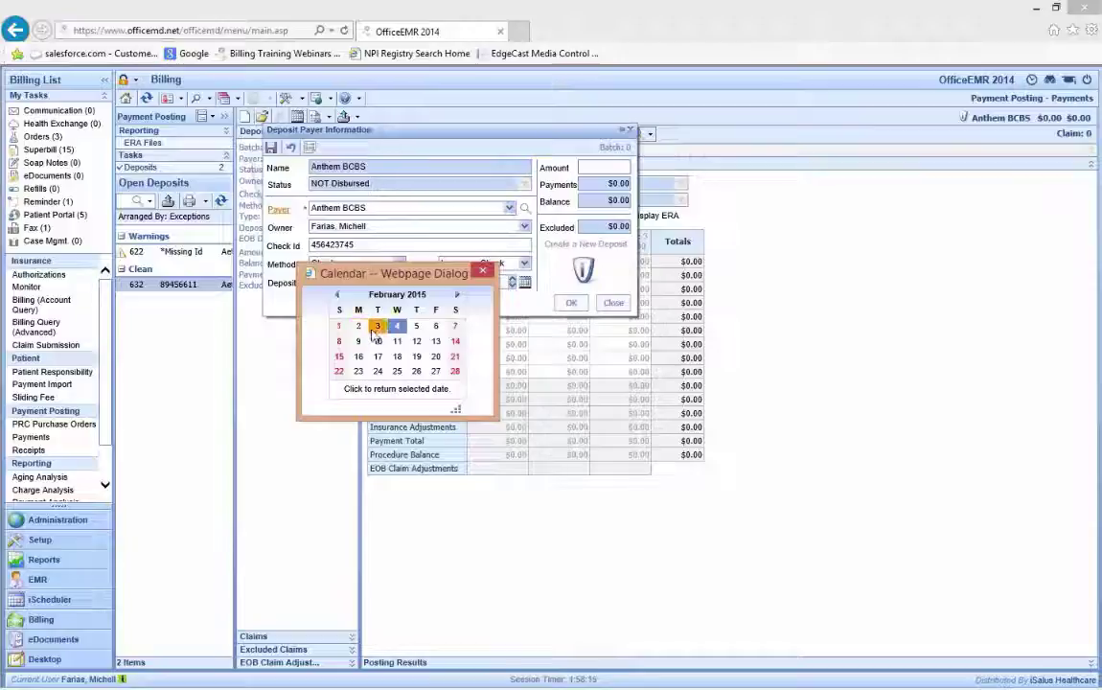
{"action": "left_click", "coordinate": [377, 329]}
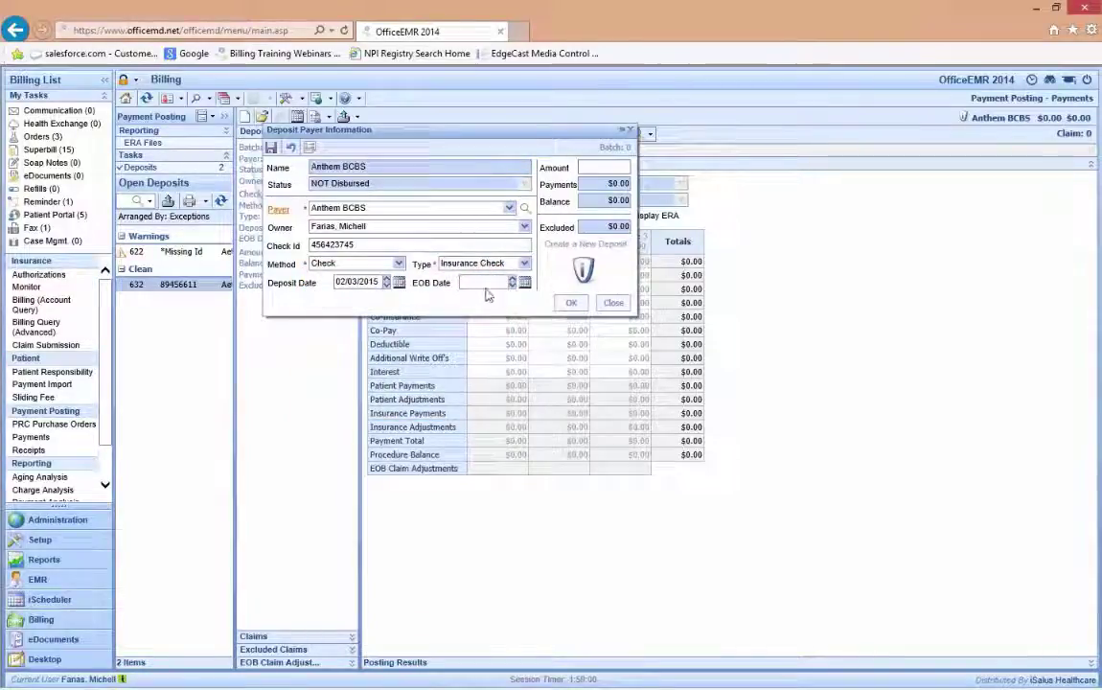
{"action": "left_click", "coordinate": [528, 284]}
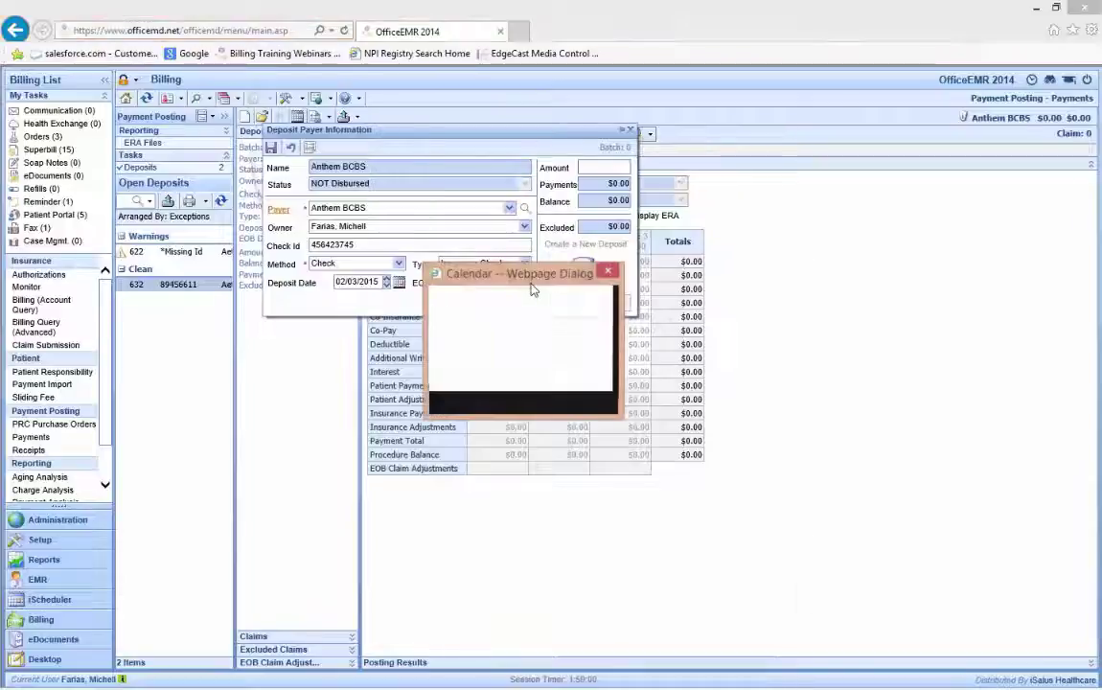
{"action": "left_click", "coordinate": [463, 294]}
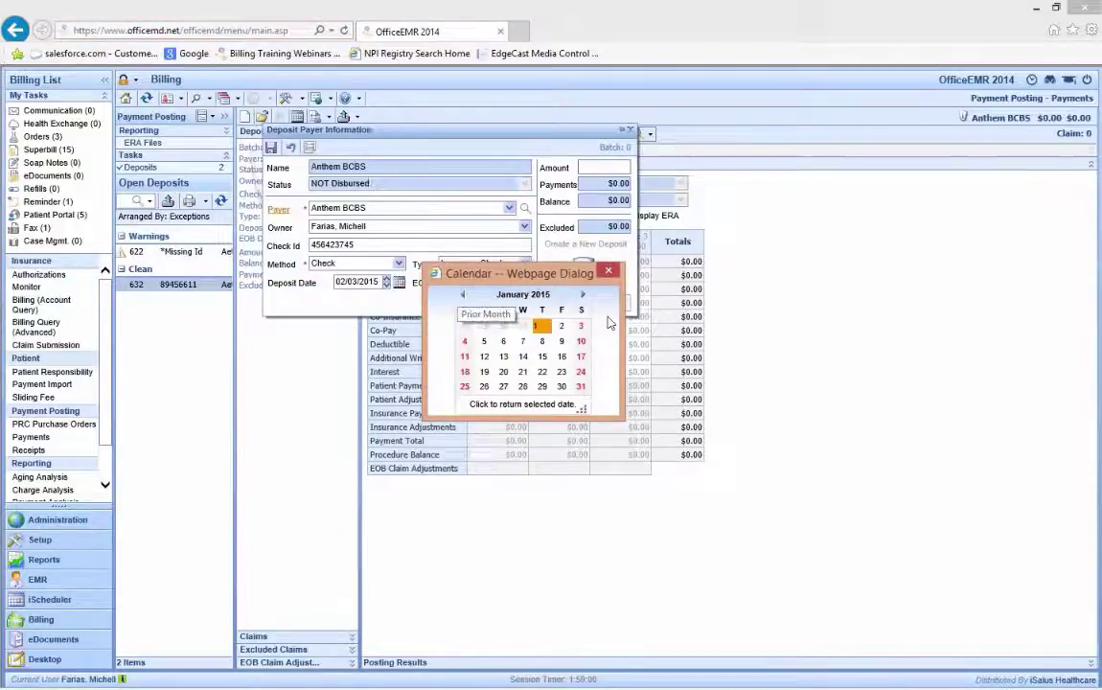
{"action": "left_click", "coordinate": [508, 331]}
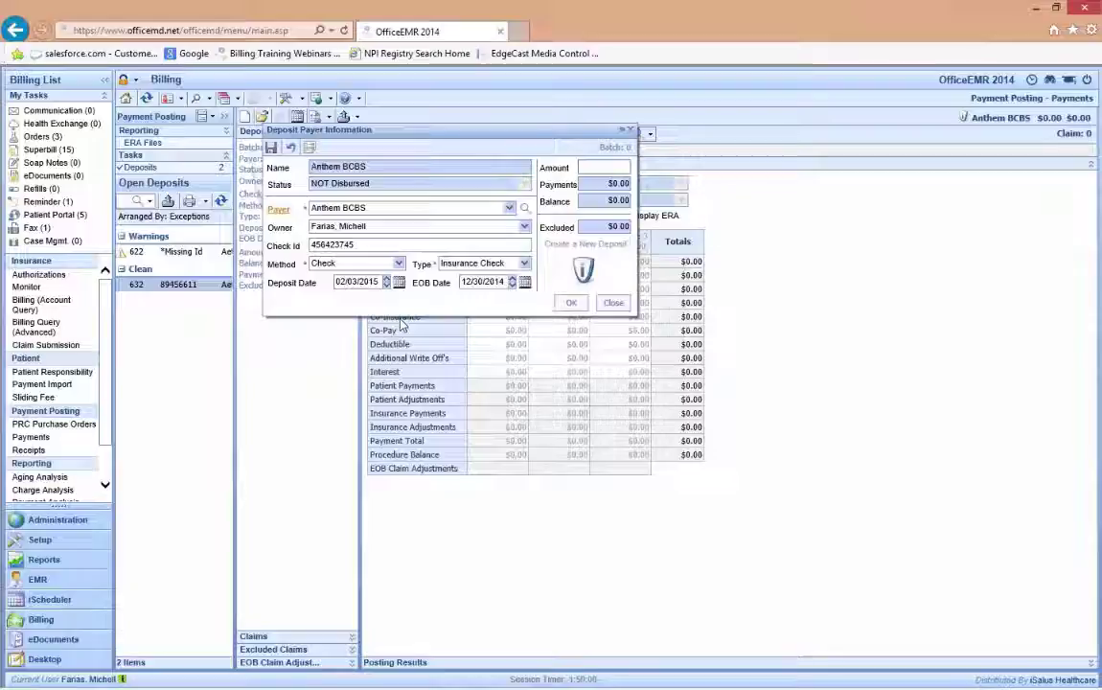
Set the deposit amount to $100.00 and create the deposit.
{"action": "left_click", "coordinate": [596, 169]}
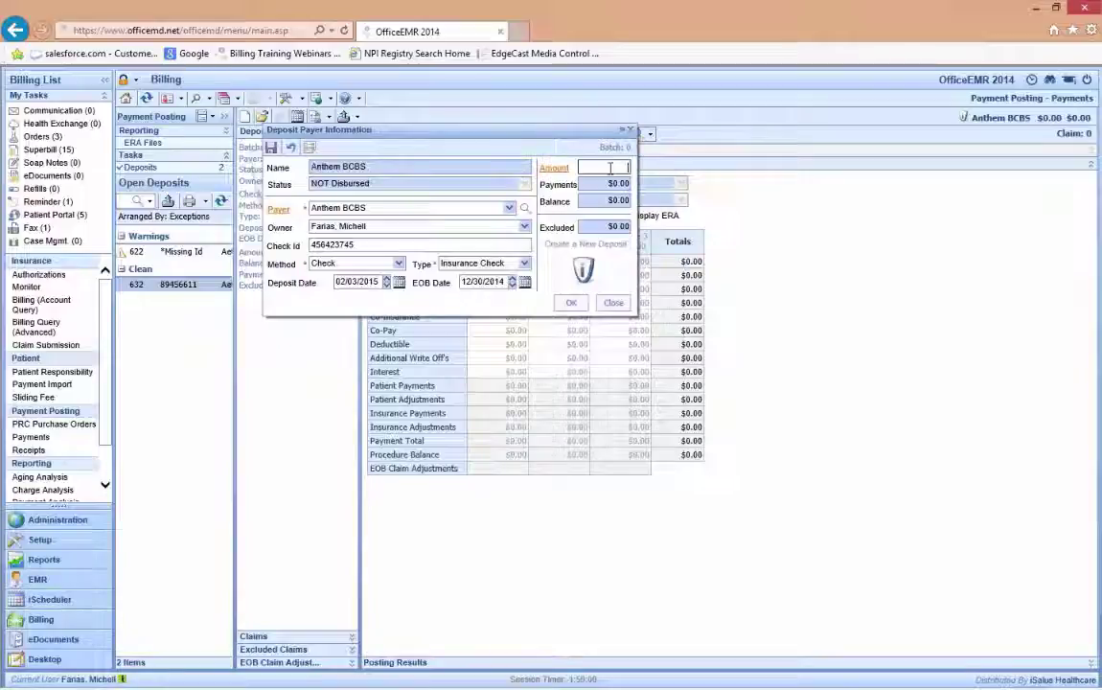
{"action": "type", "text": "300"}
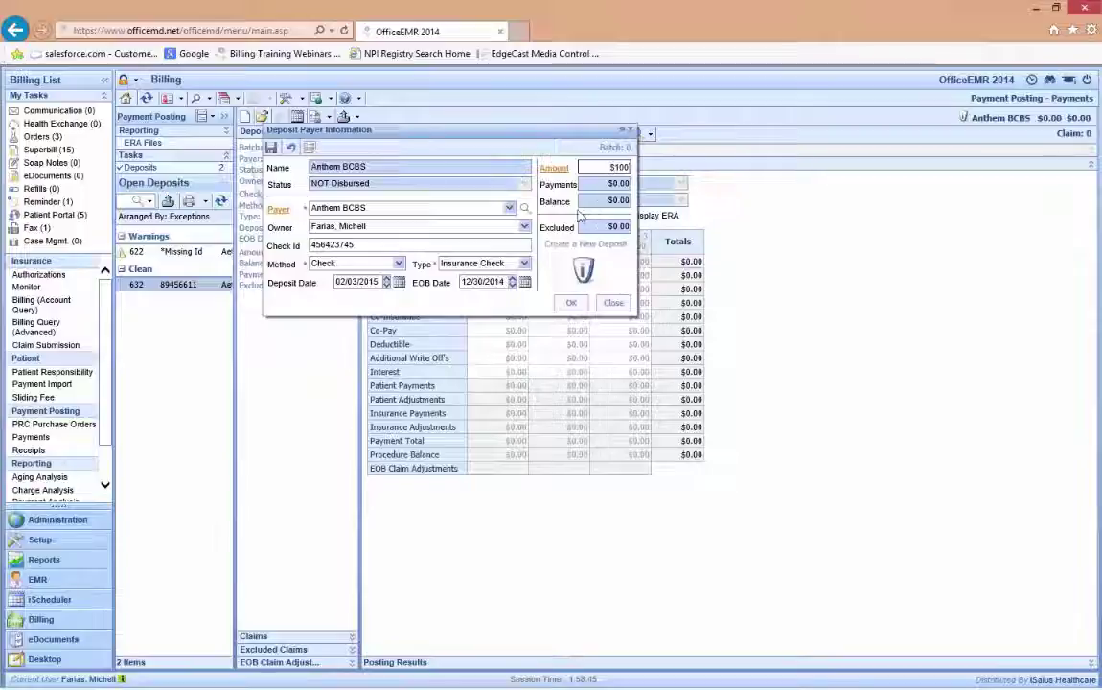
{"action": "key", "text": "Tab"}
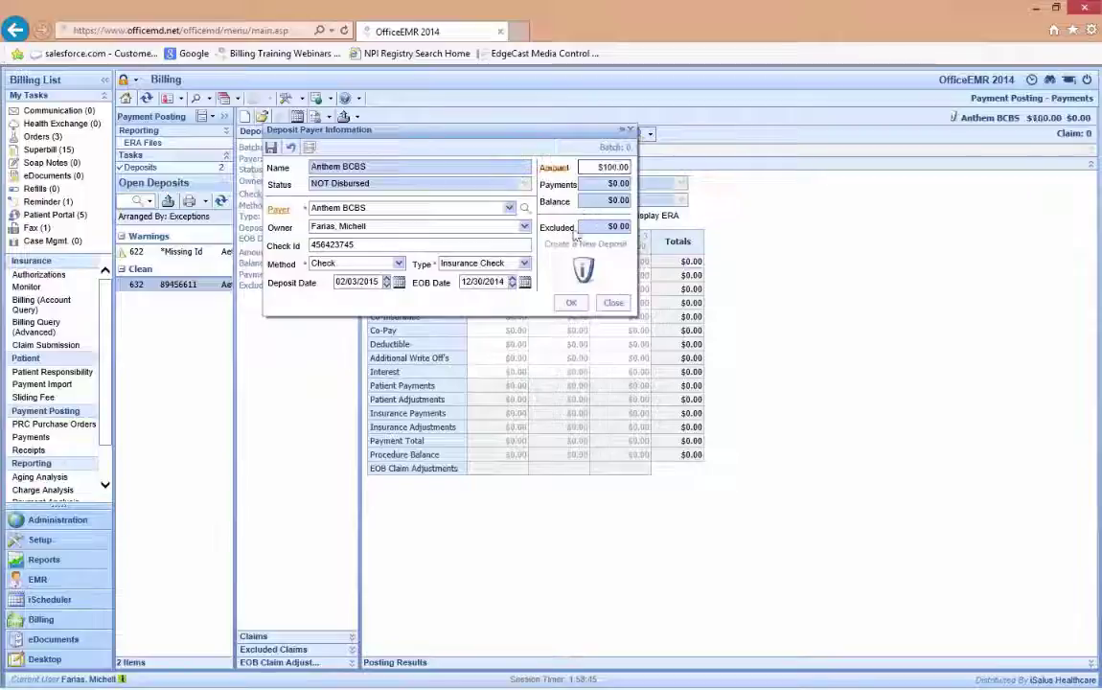
{"action": "left_click", "coordinate": [577, 304]}
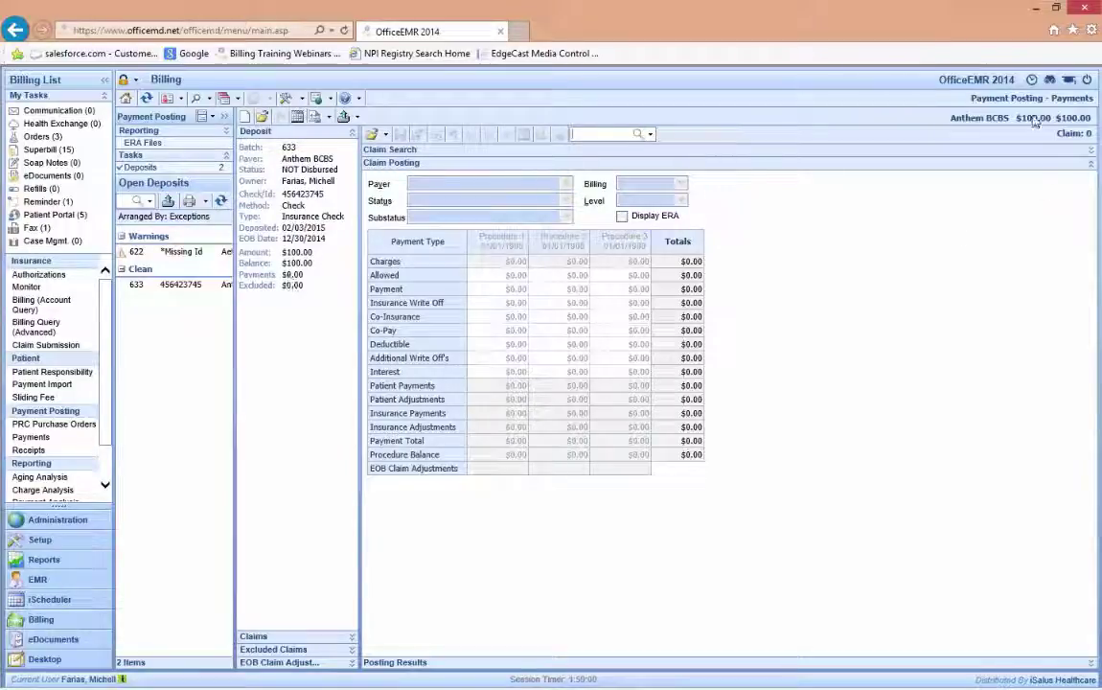
{"action": "mouse_move", "coordinate": [1004, 128]}
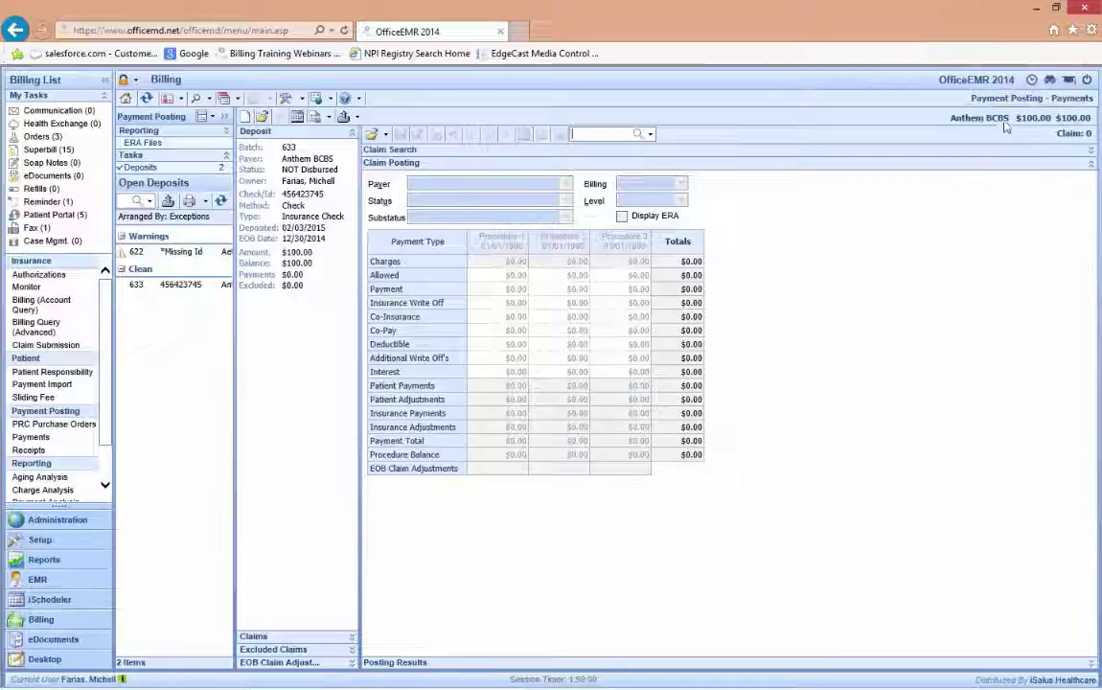
{"action": "mouse_move", "coordinate": [1055, 124]}
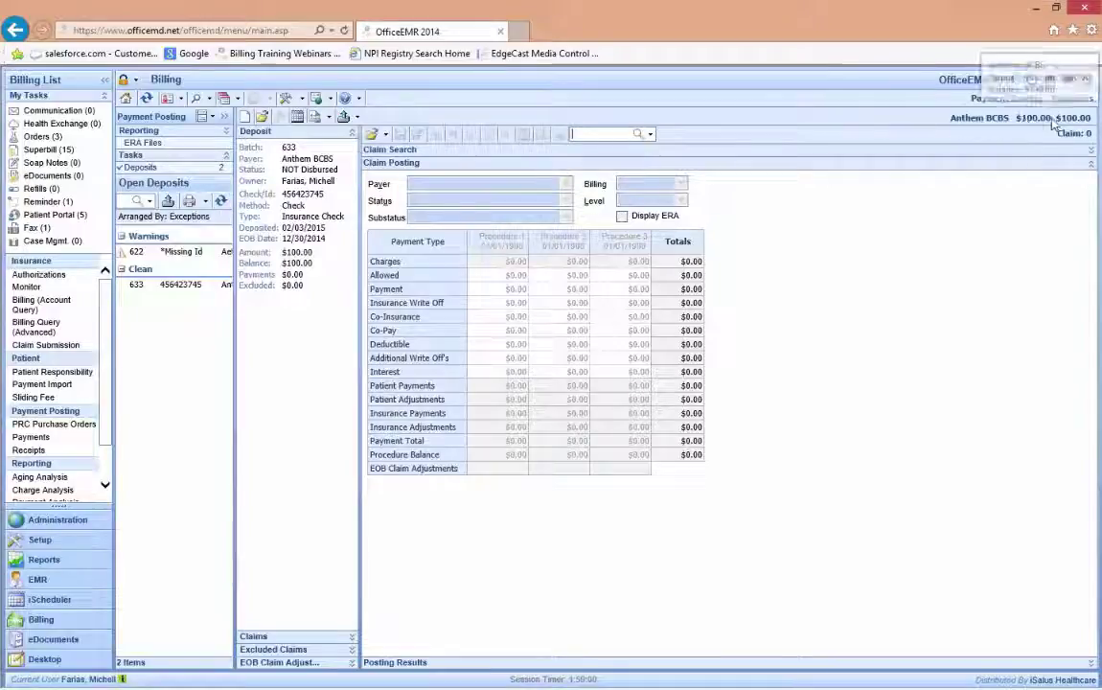
Search for patient claims matching "test" and dismiss the search notice.
{"action": "left_click", "coordinate": [612, 140]}
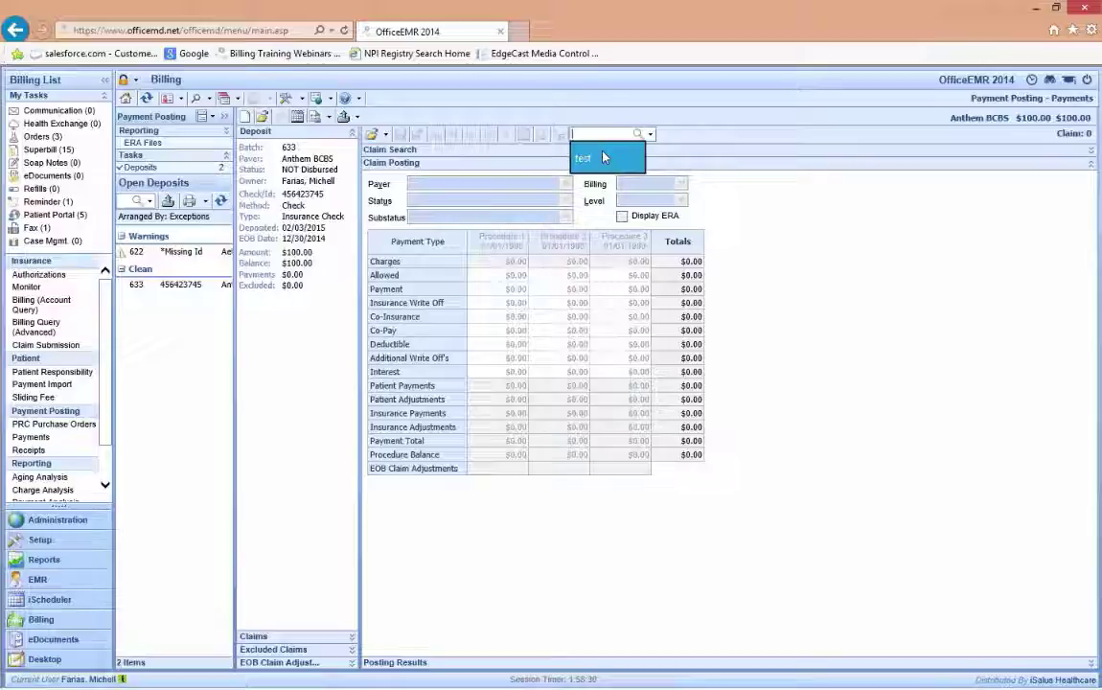
{"action": "left_click", "coordinate": [604, 158]}
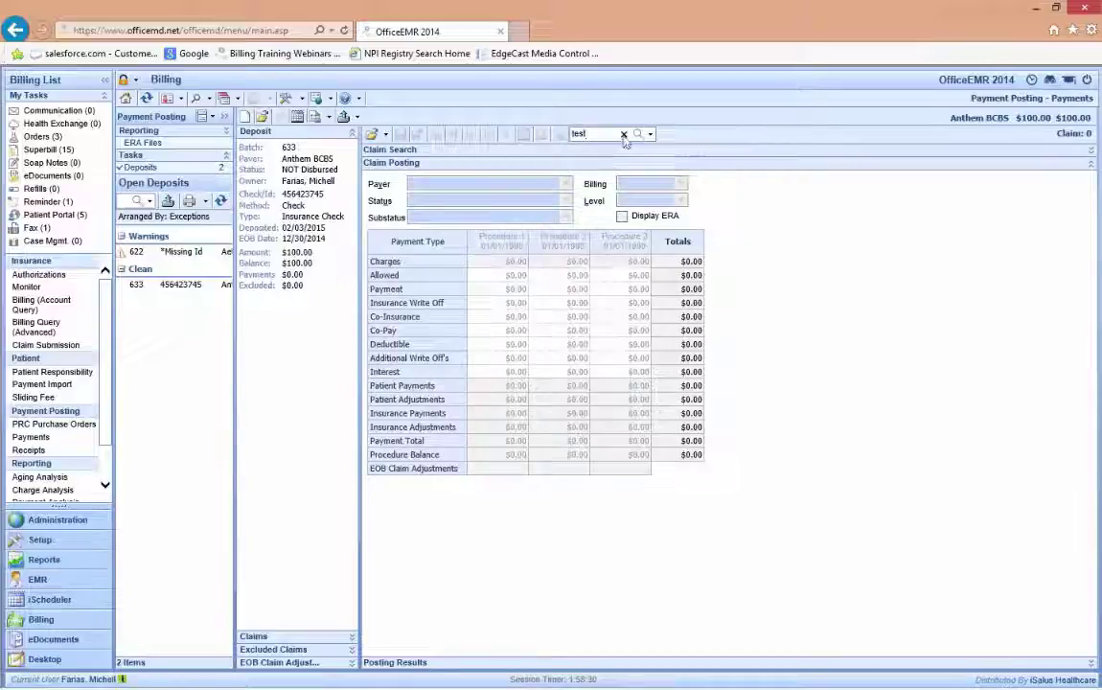
{"action": "left_click", "coordinate": [637, 135]}
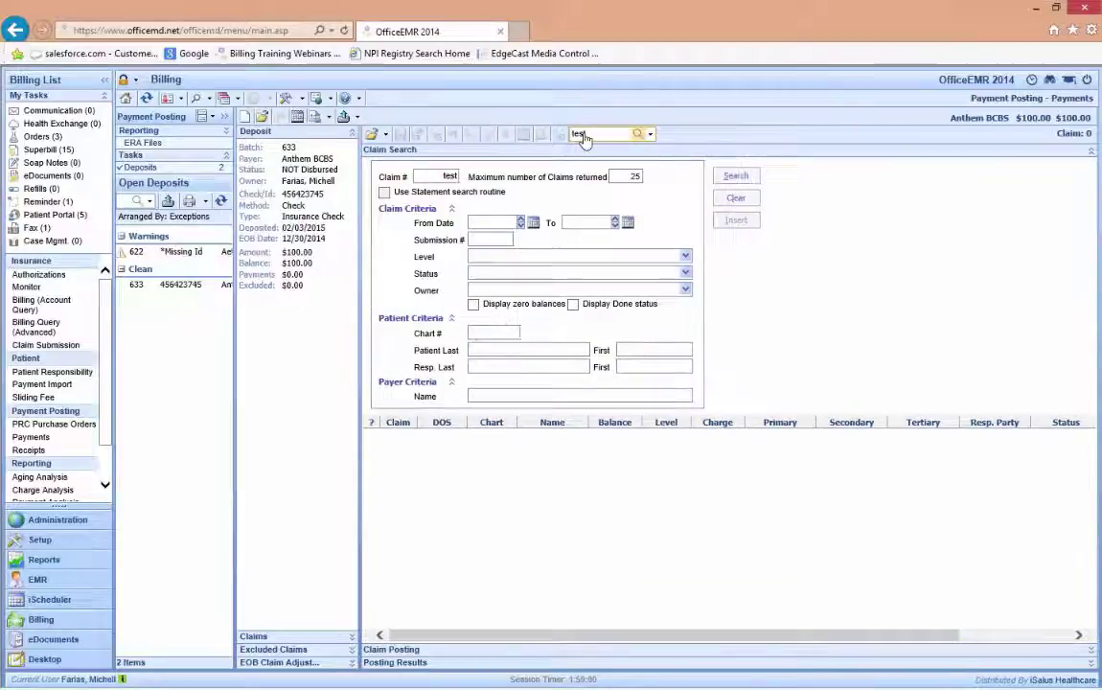
{"action": "left_click", "coordinate": [601, 137]}
{"action": "key", "text": "BackSpace"}
{"action": "type", "text": "test"}
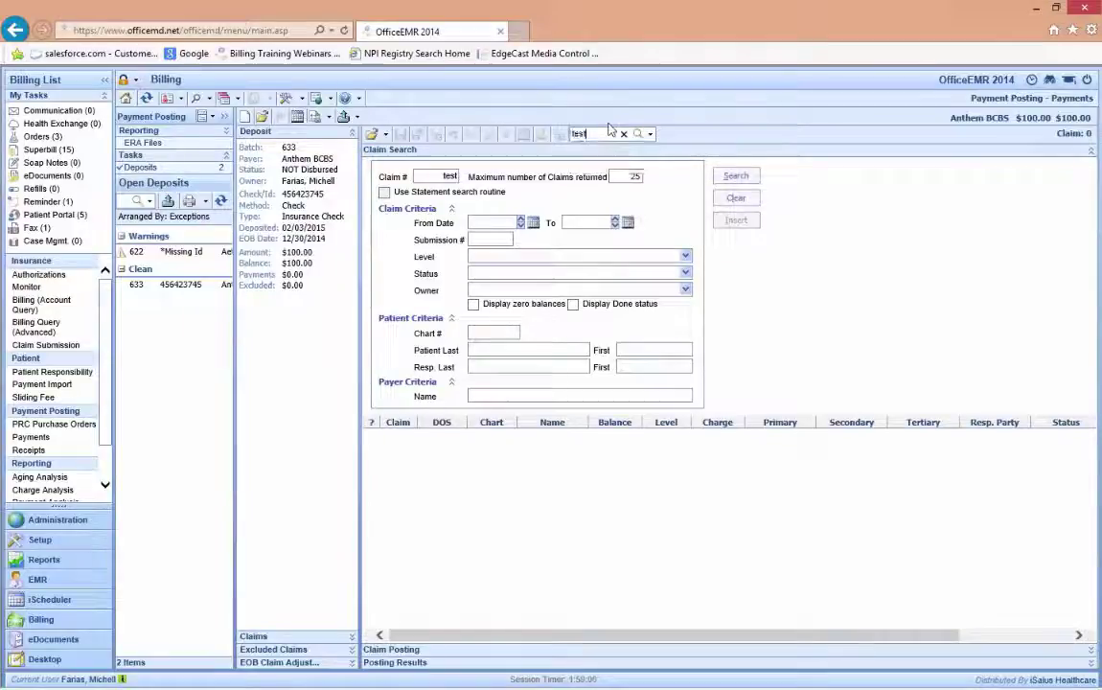
{"action": "key", "text": "Return"}
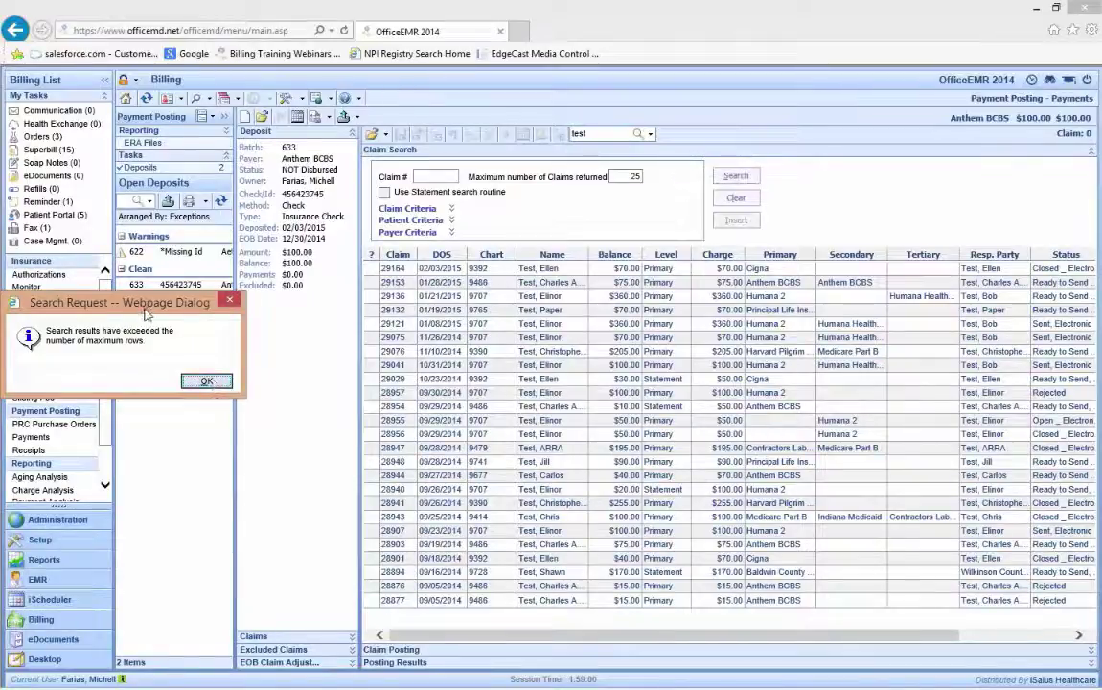
{"action": "left_click_drag", "start_coordinate": [152, 307], "coordinate": [270, 303]}
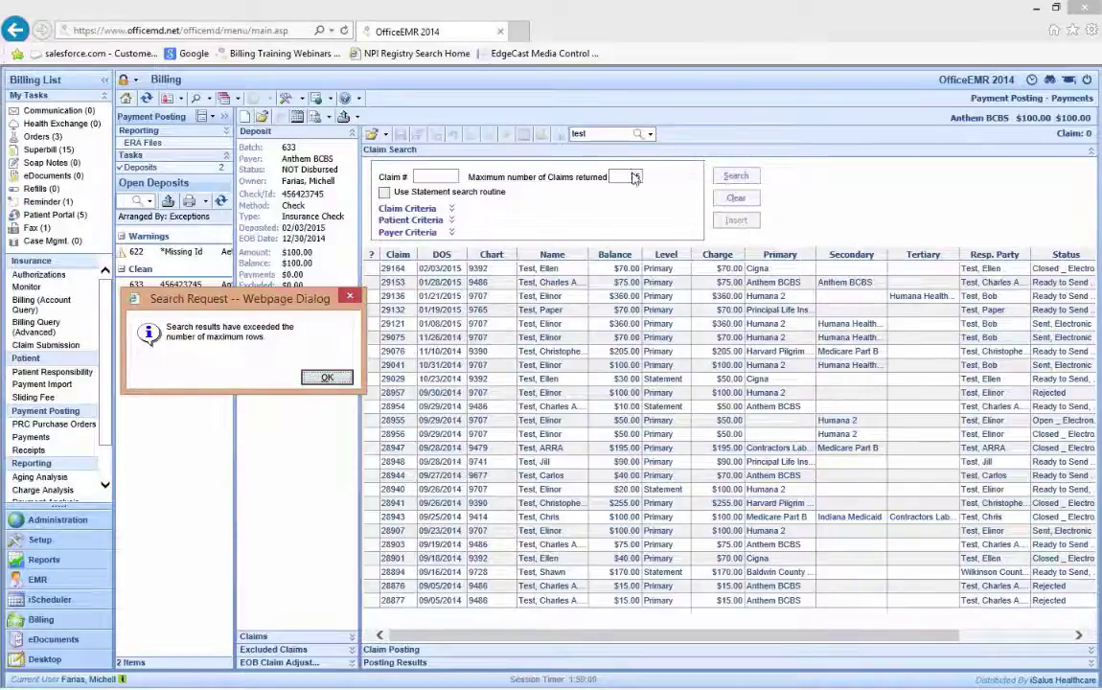
{"action": "left_click", "coordinate": [326, 383]}
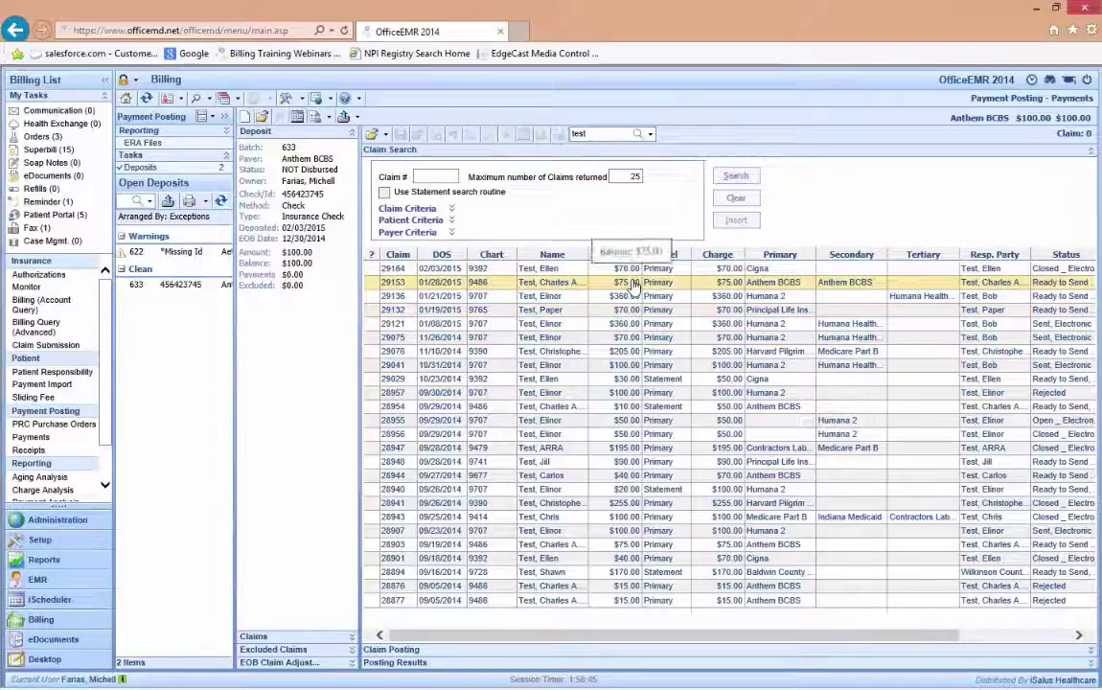
Select the Anthem BCBS claims 29153 and 28944 in the search results and insert them into the deposit.
{"action": "left_click", "coordinate": [591, 284]}
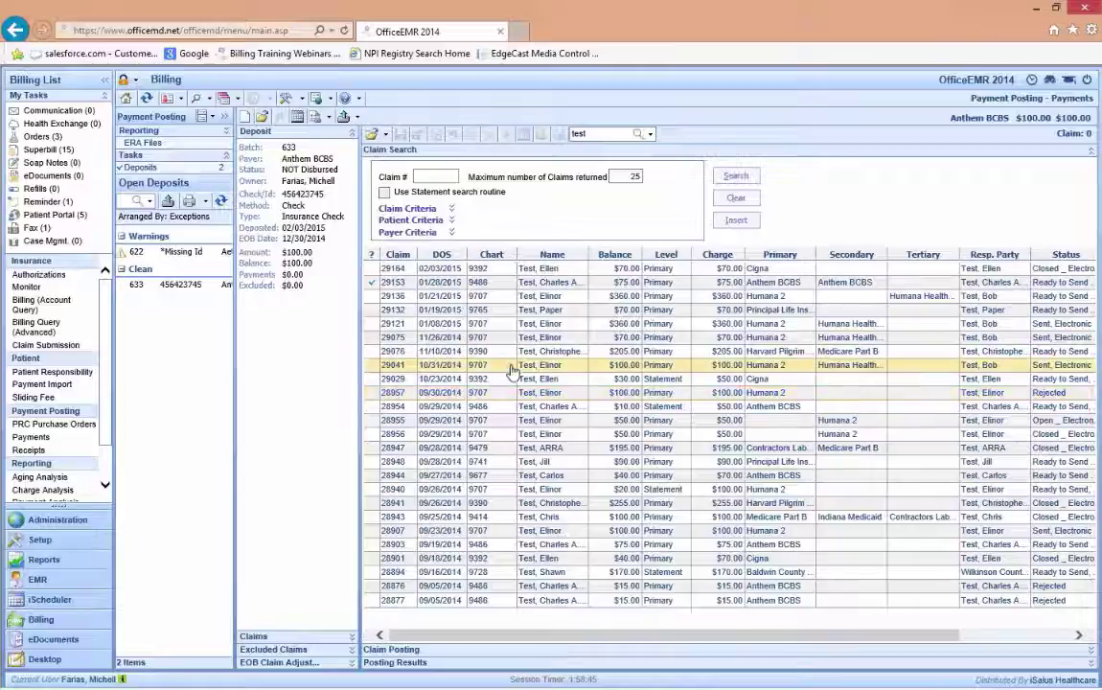
{"action": "left_click", "coordinate": [648, 480]}
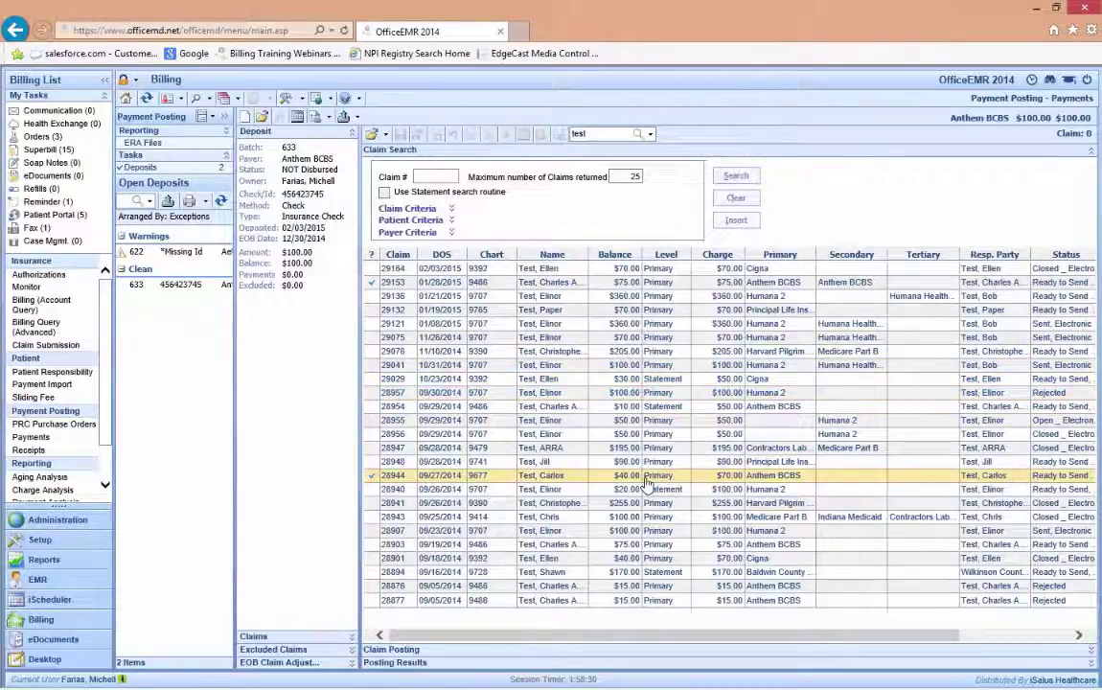
{"action": "left_click", "coordinate": [372, 284]}
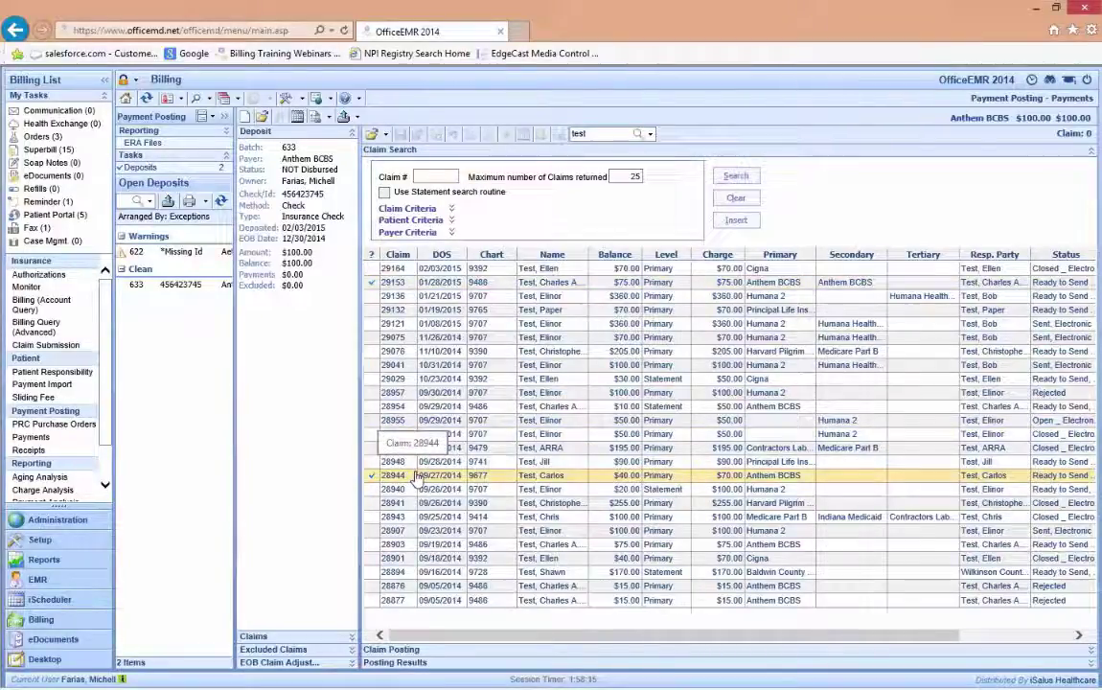
{"action": "left_click", "coordinate": [382, 284]}
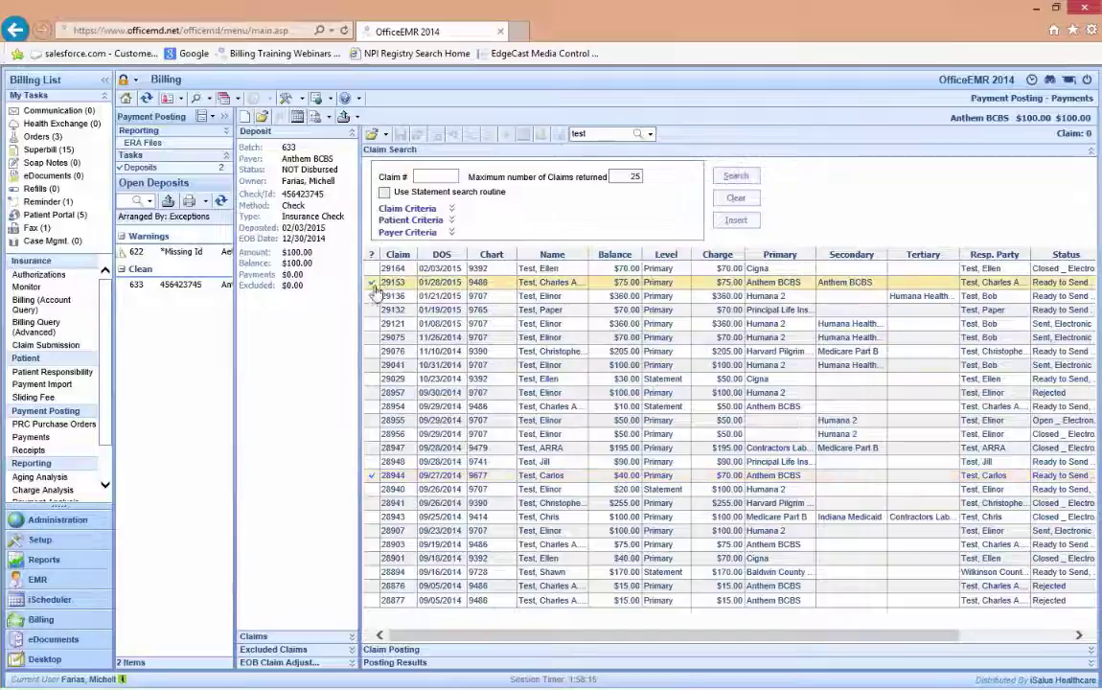
{"action": "left_click", "coordinate": [376, 475]}
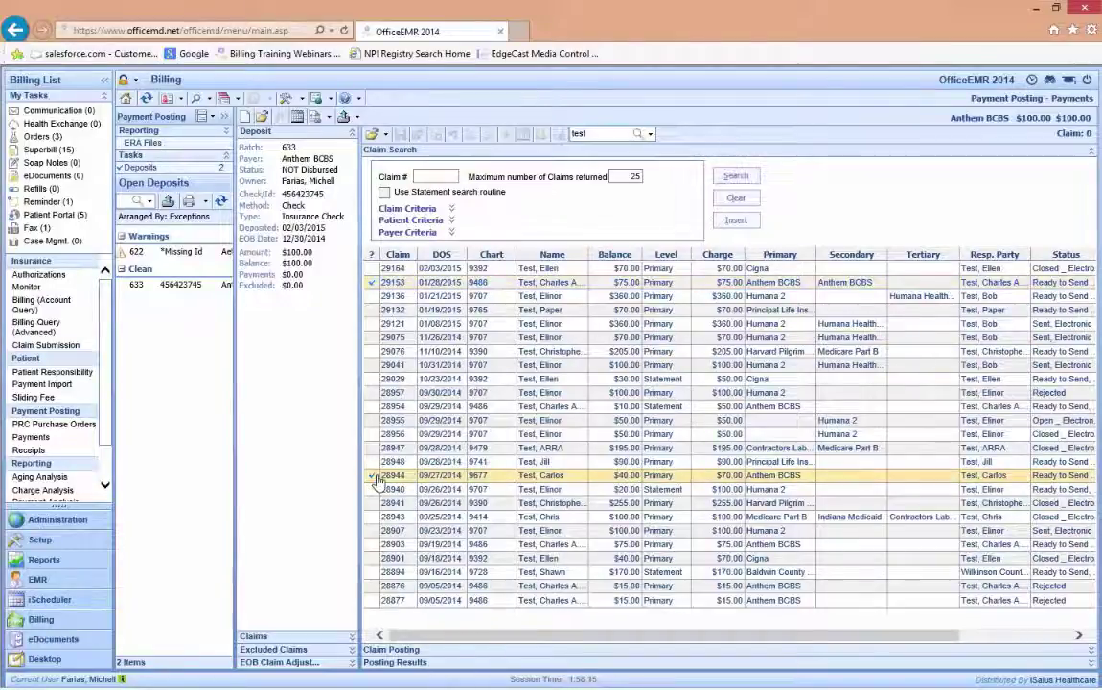
{"action": "left_click", "coordinate": [736, 226]}
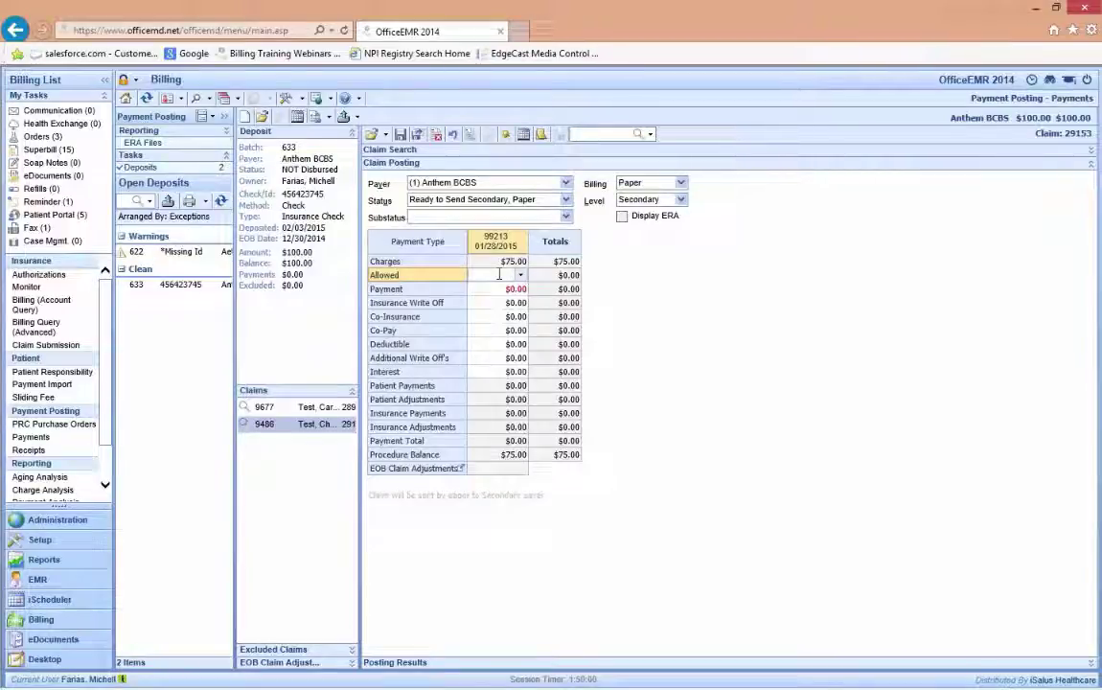
Enter $65.00 allowed, a $55.00 payment and $10.00 co-insurance for procedure 99213 on claim 29153.
{"action": "type", "text": "65"}
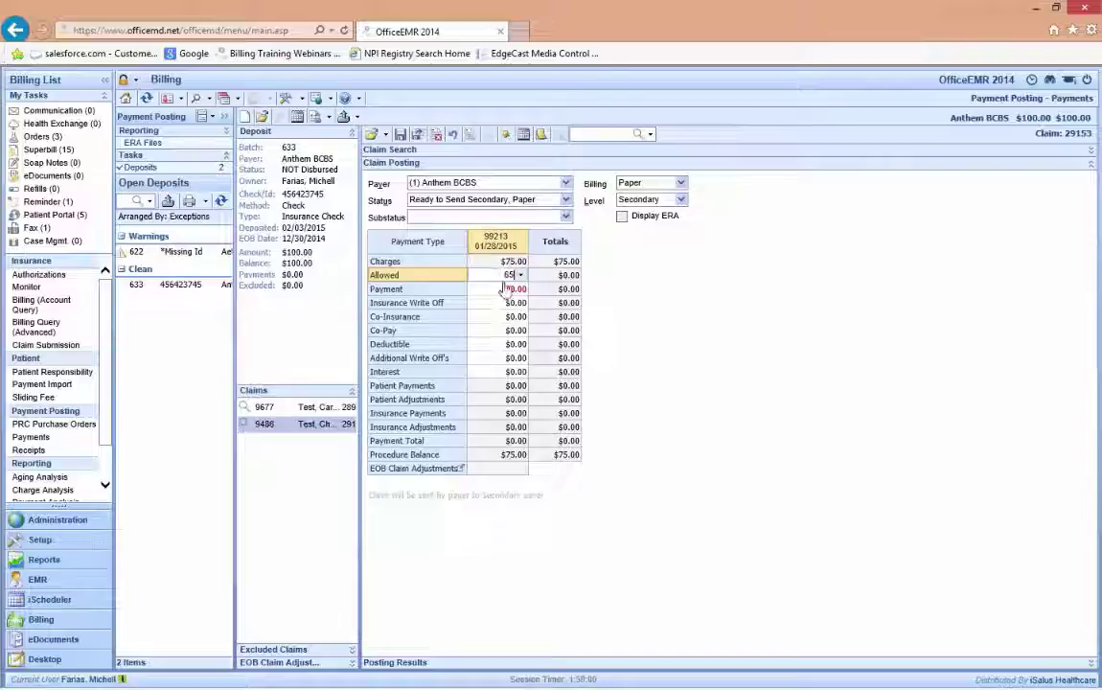
{"action": "key", "text": "Tab"}
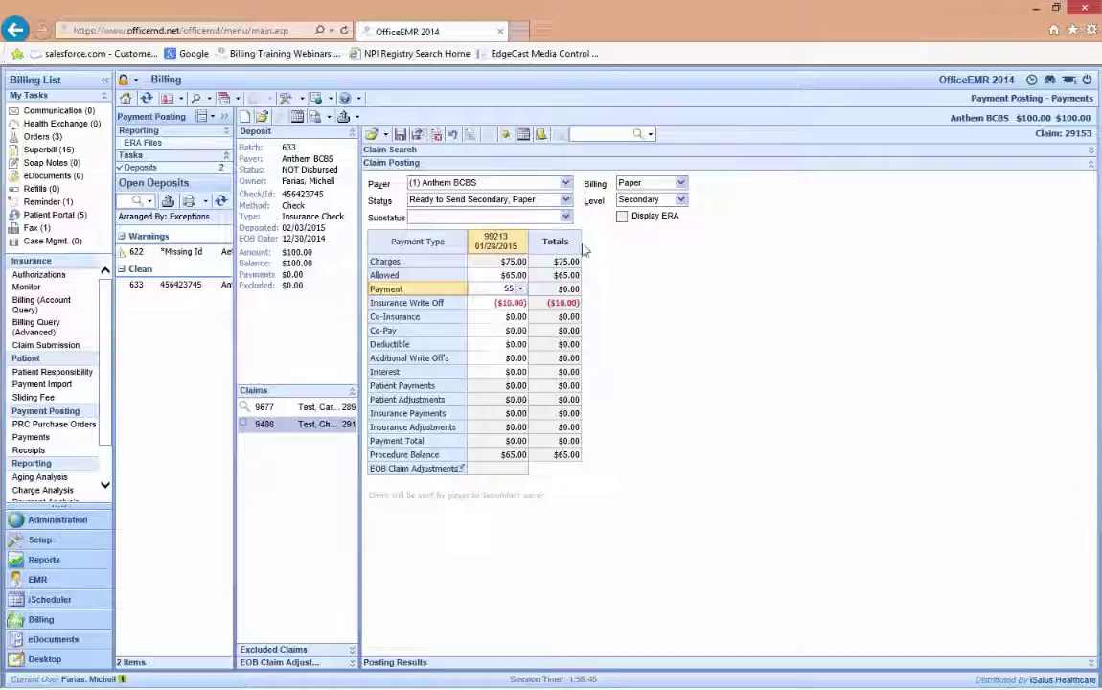
{"action": "left_click", "coordinate": [518, 332]}
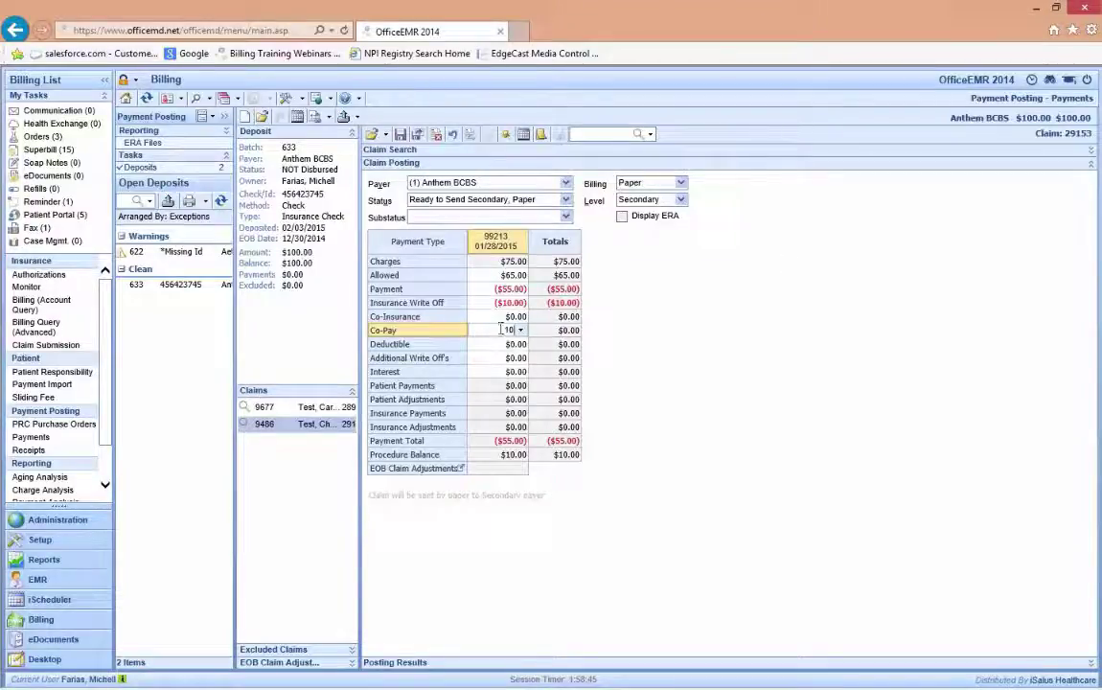
{"action": "key", "text": "BackSpace"}
{"action": "key", "text": "BackSpace"}
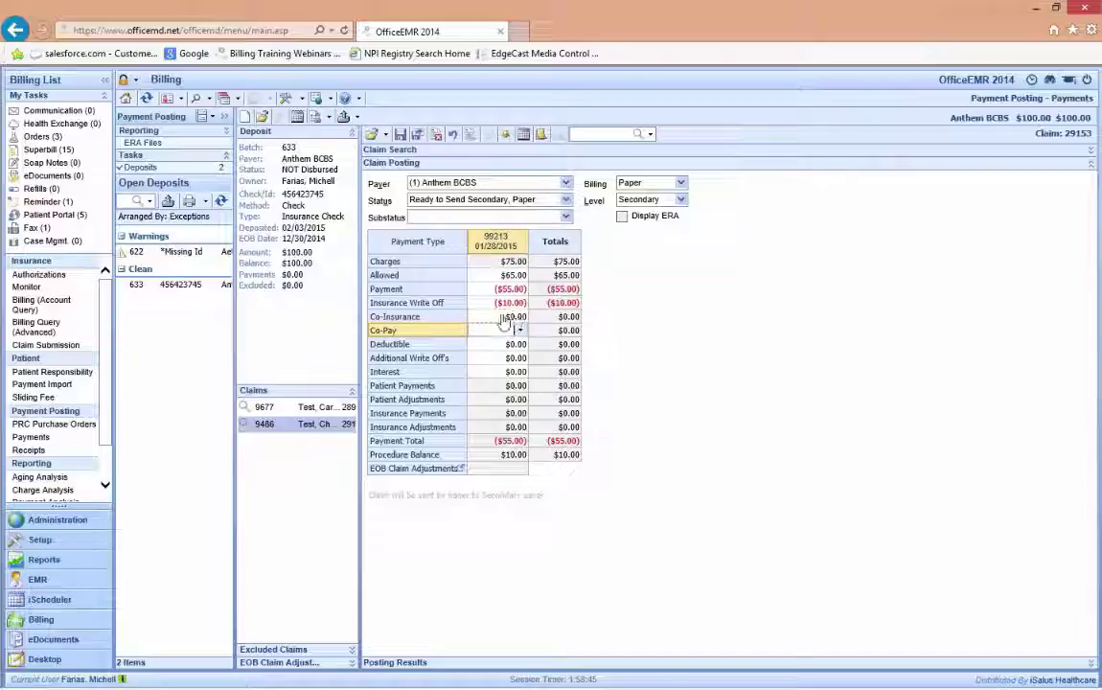
{"action": "left_click", "coordinate": [505, 317]}
{"action": "type", "text": "10"}
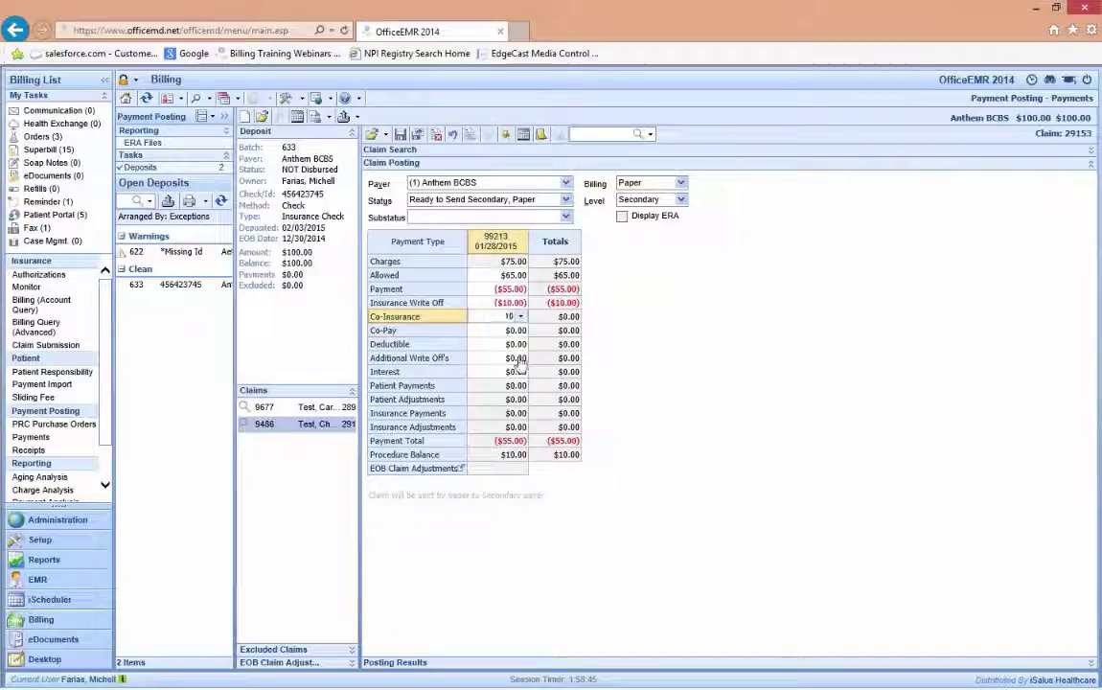
{"action": "left_click", "coordinate": [514, 360]}
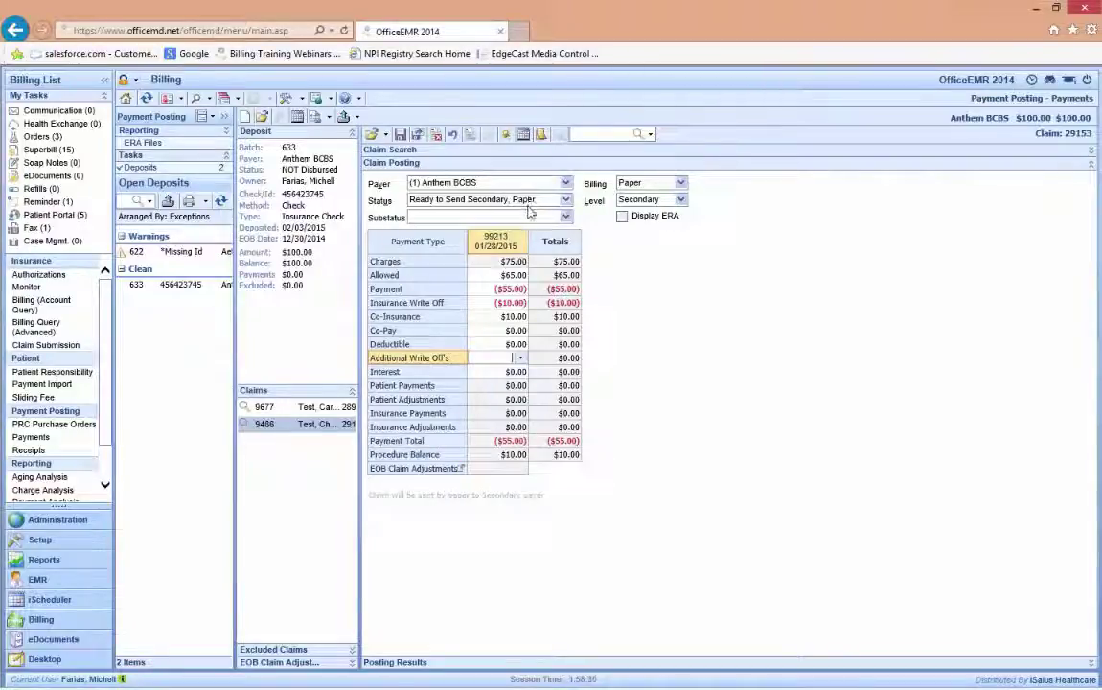
Add an EOB claim adjustment dated 02/02/2015 for the first Anthem BCBS entry, with group CO, code 45 and amount $10.00.
{"action": "left_click", "coordinate": [461, 470]}
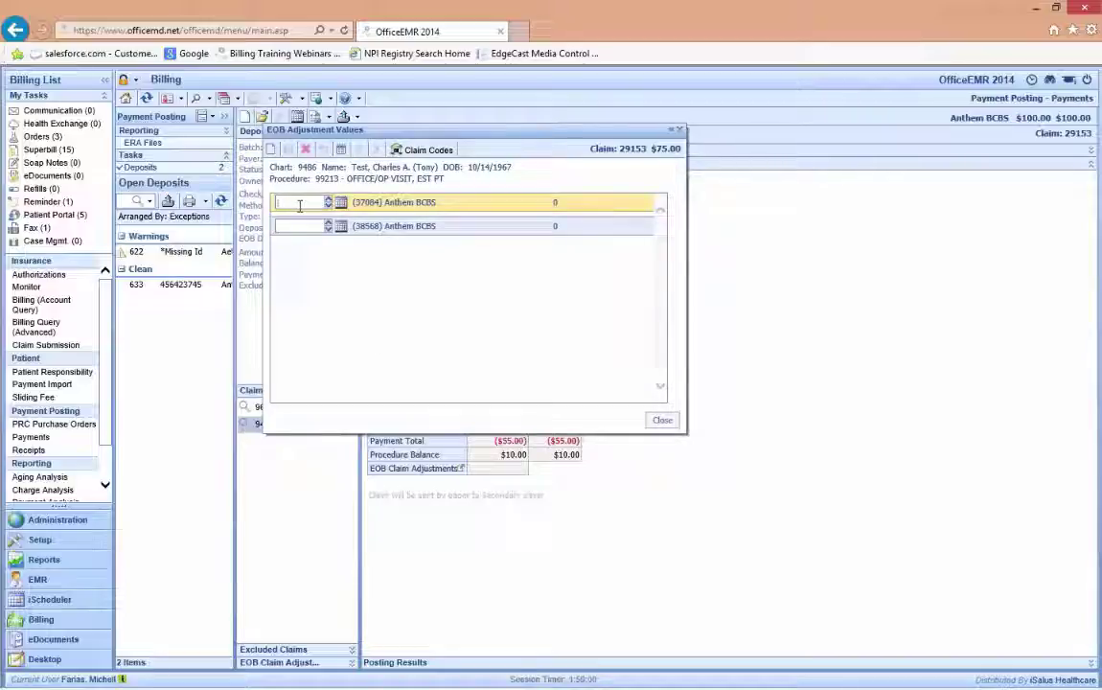
{"action": "left_click", "coordinate": [340, 202]}
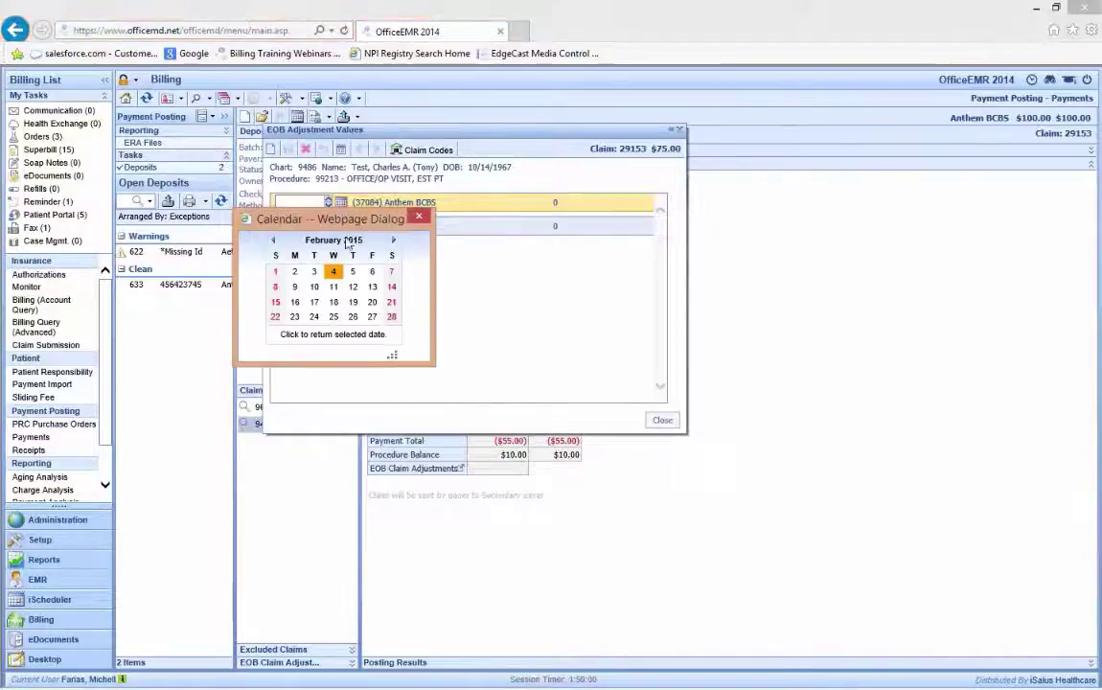
{"action": "left_click", "coordinate": [296, 273]}
{"action": "left_click", "coordinate": [272, 151]}
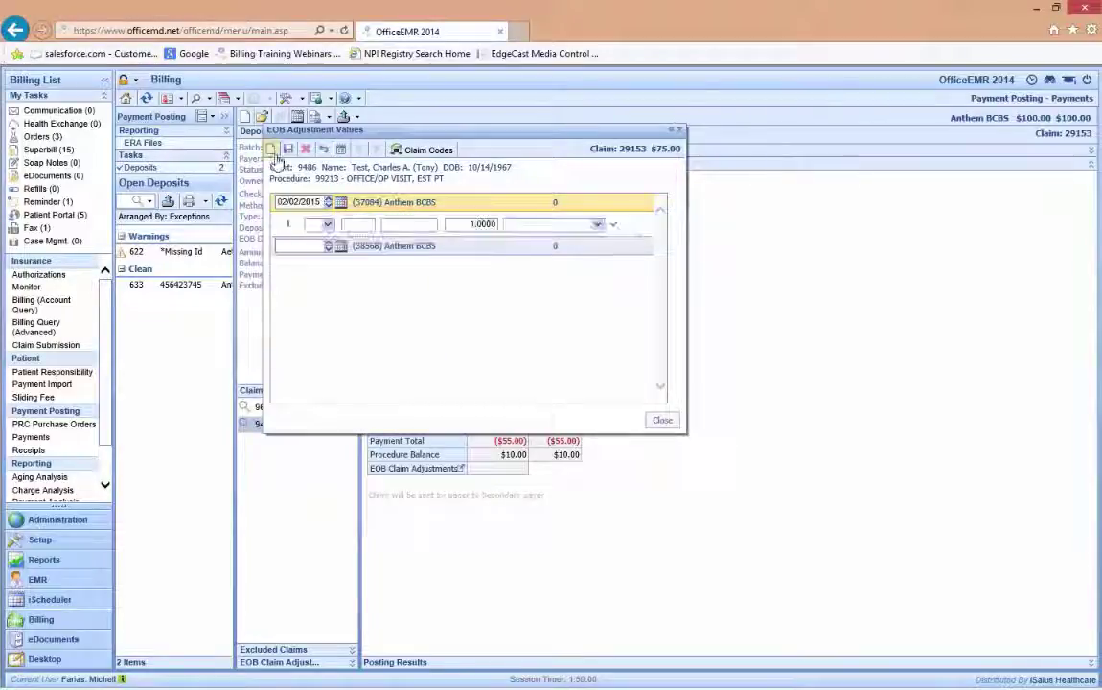
{"action": "left_click", "coordinate": [326, 223]}
{"action": "left_click", "coordinate": [360, 239]}
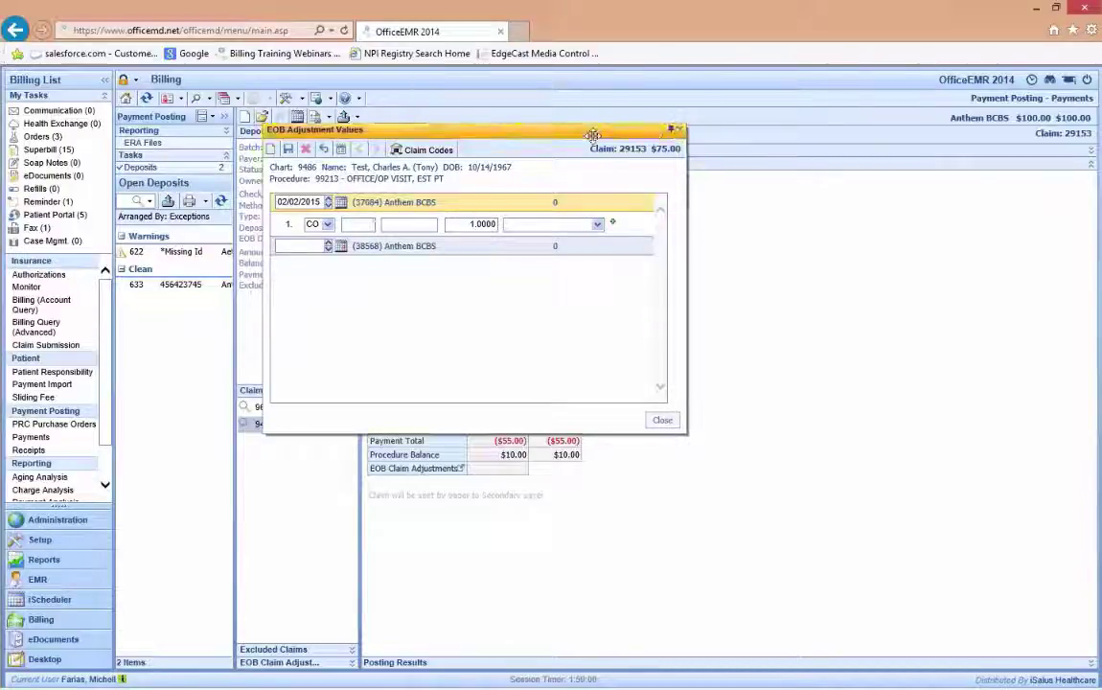
{"action": "left_click_drag", "start_coordinate": [594, 136], "coordinate": [908, 254]}
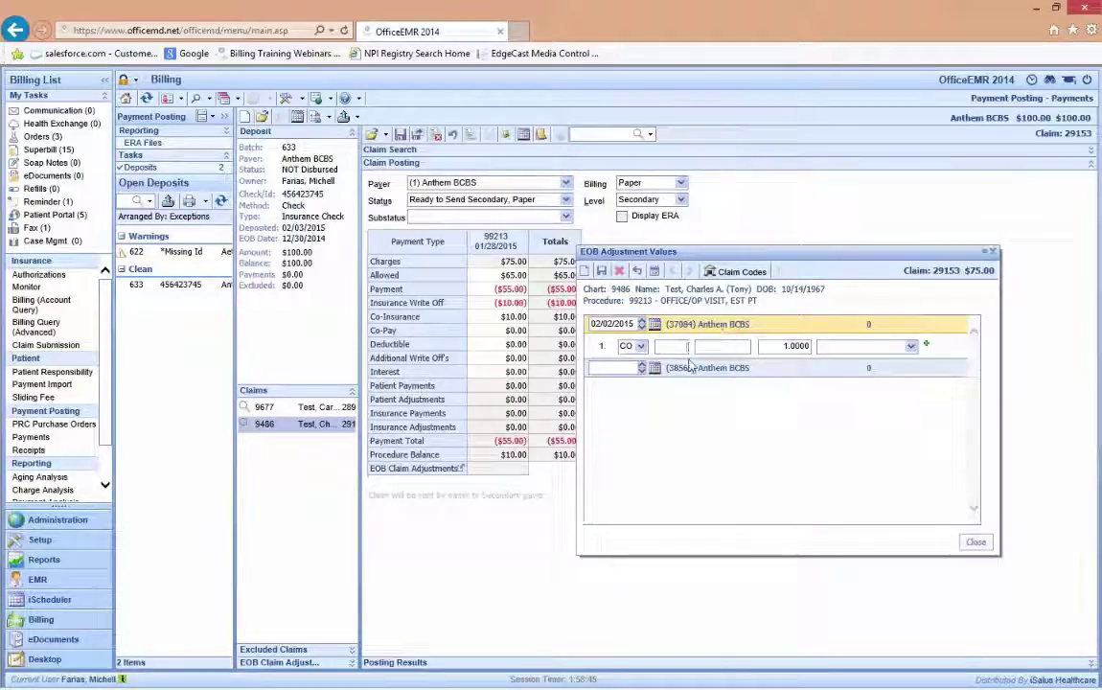
{"action": "type", "text": "45"}
{"action": "type", "text": "10"}
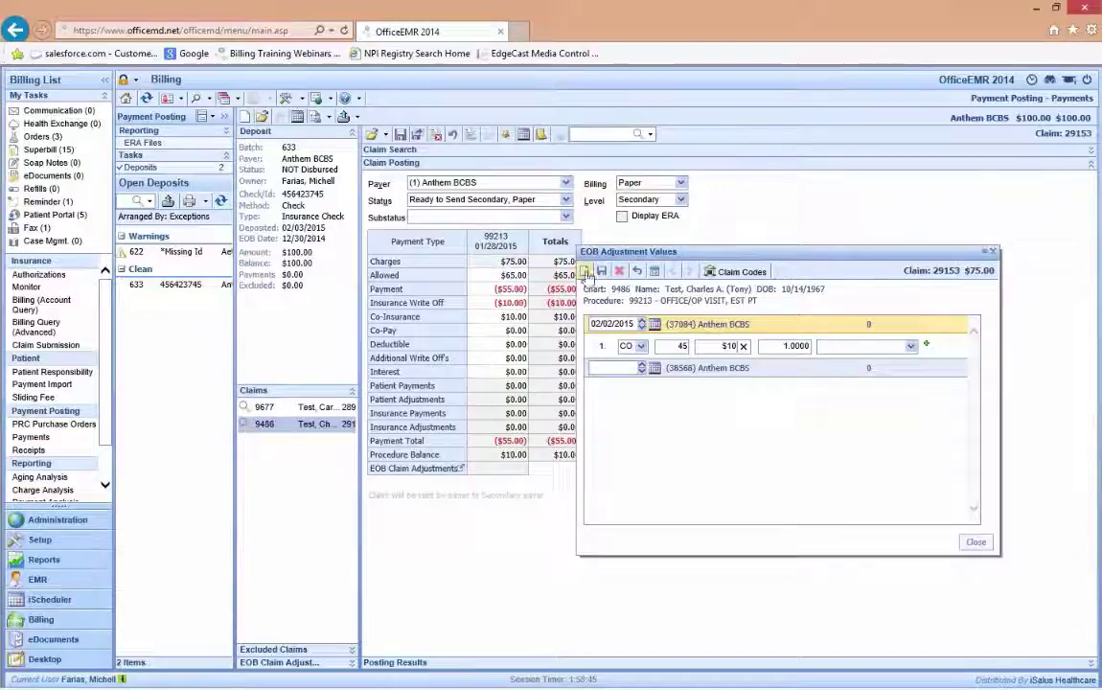
{"action": "key", "text": "Tab"}
Add a second adjustment with group PR, code 2 and amount $10.00, and save the adjustments and the claim's payment entries.
{"action": "left_click", "coordinate": [634, 364]}
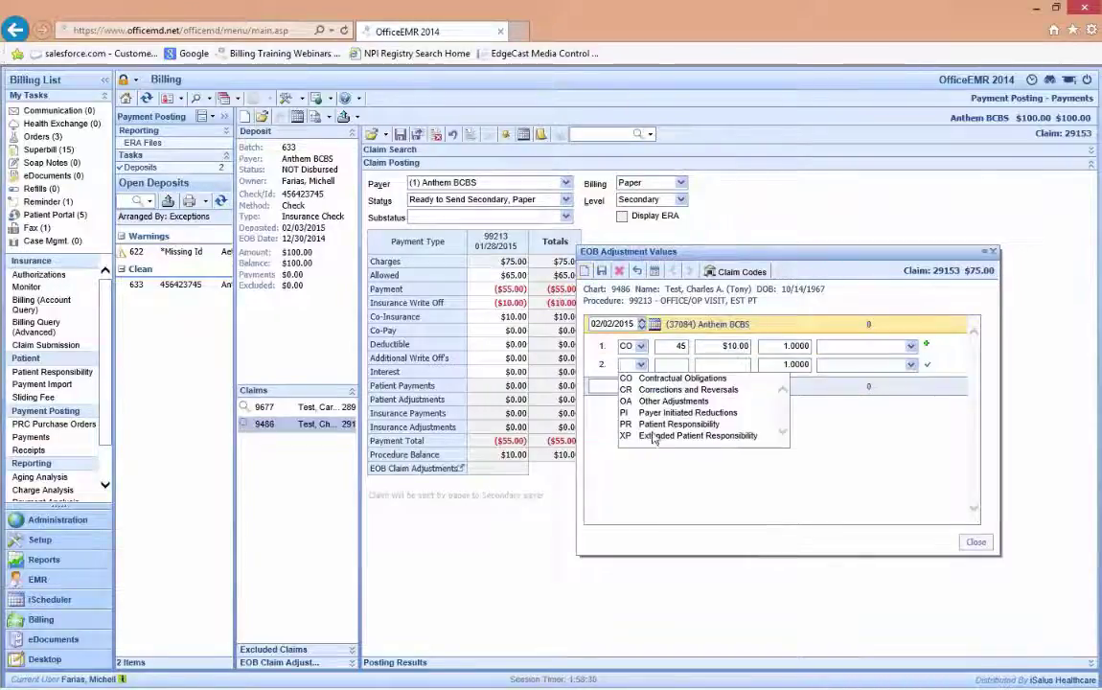
{"action": "left_click", "coordinate": [670, 423]}
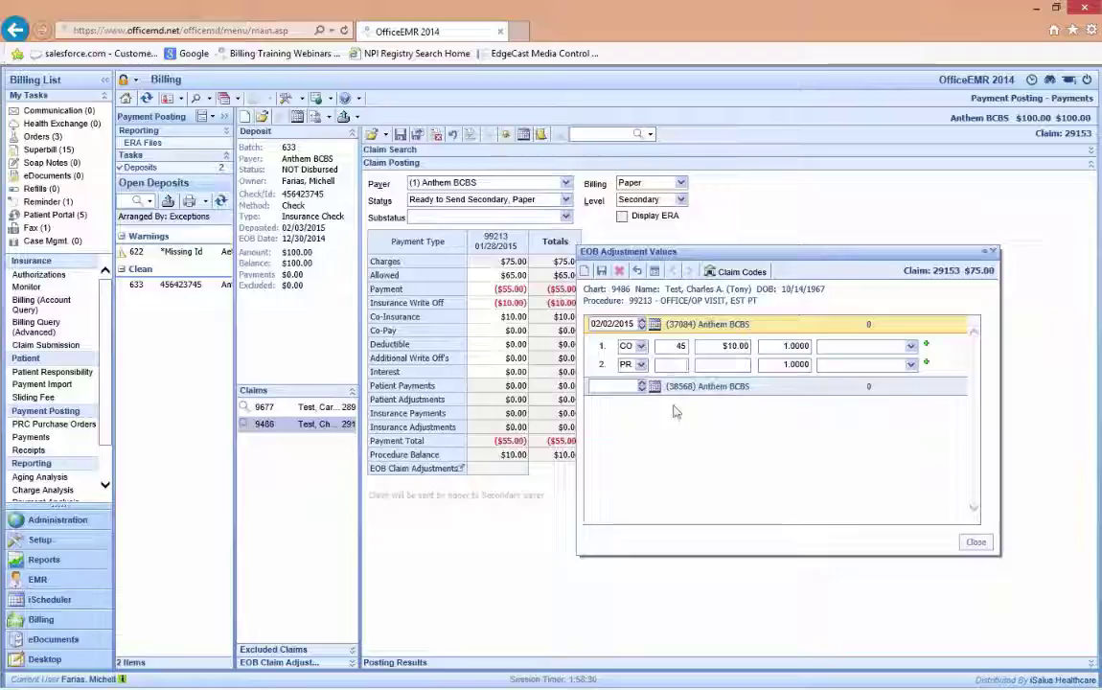
{"action": "type", "text": "2"}
{"action": "key", "text": "Tab"}
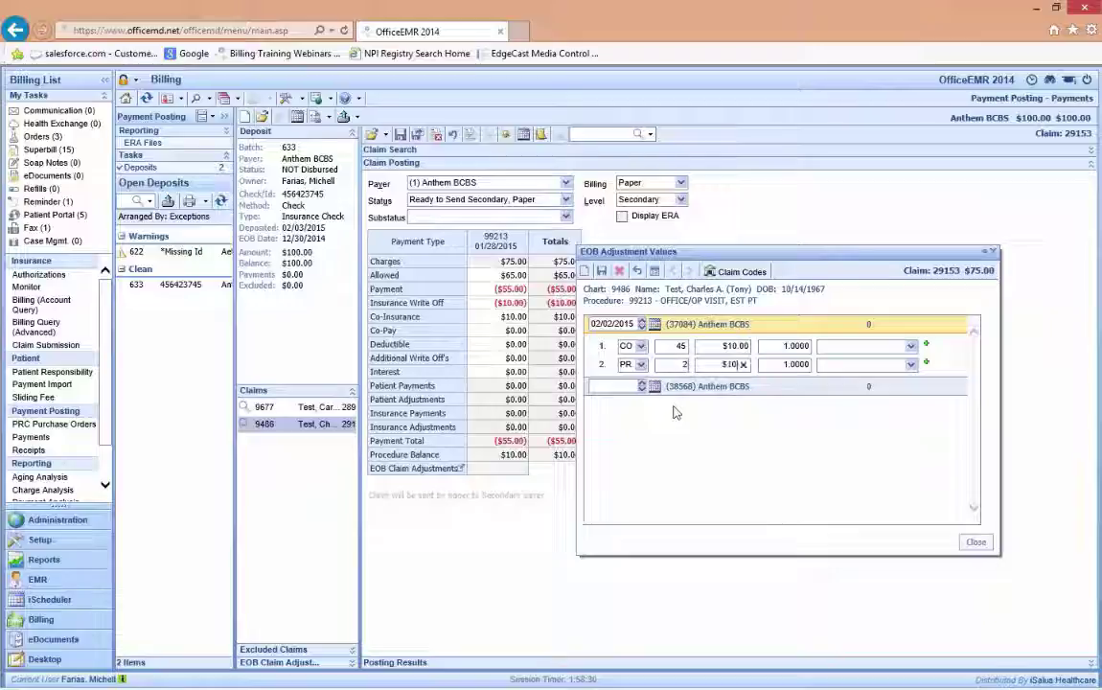
{"action": "left_click", "coordinate": [600, 272]}
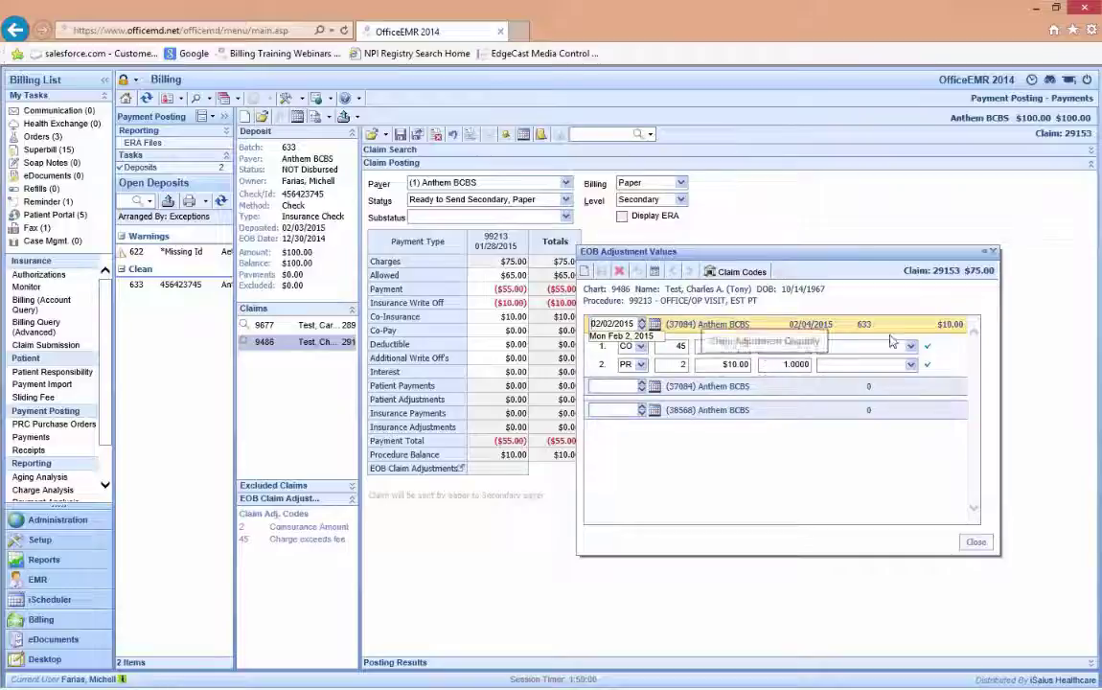
{"action": "left_click", "coordinate": [993, 252]}
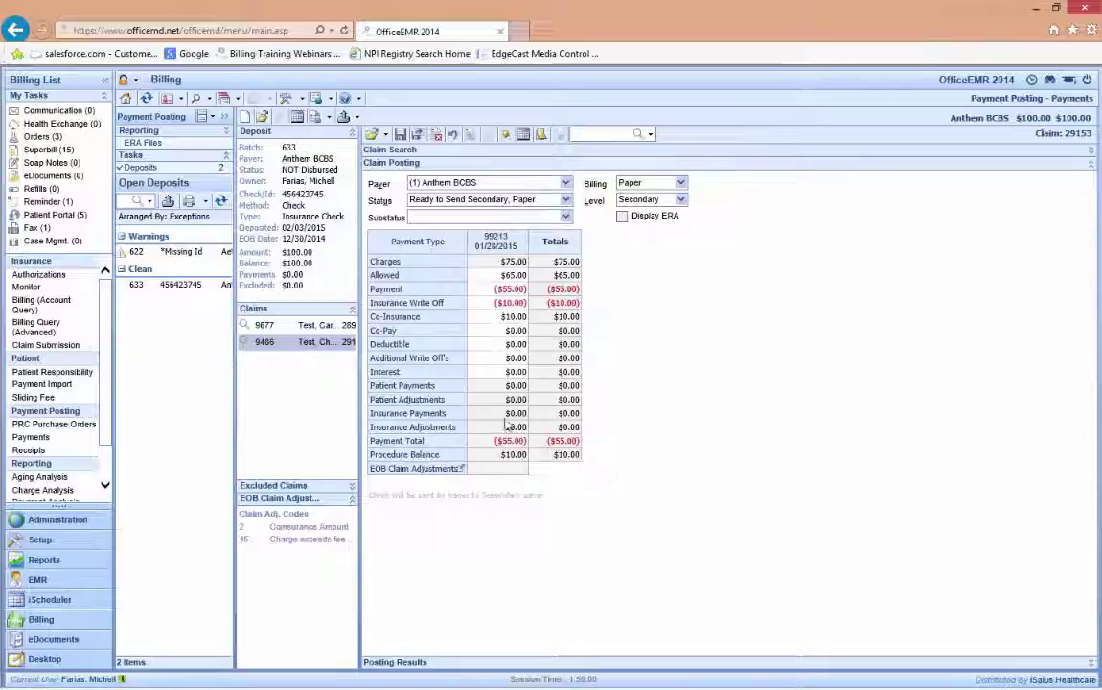
{"action": "left_click", "coordinate": [402, 137]}
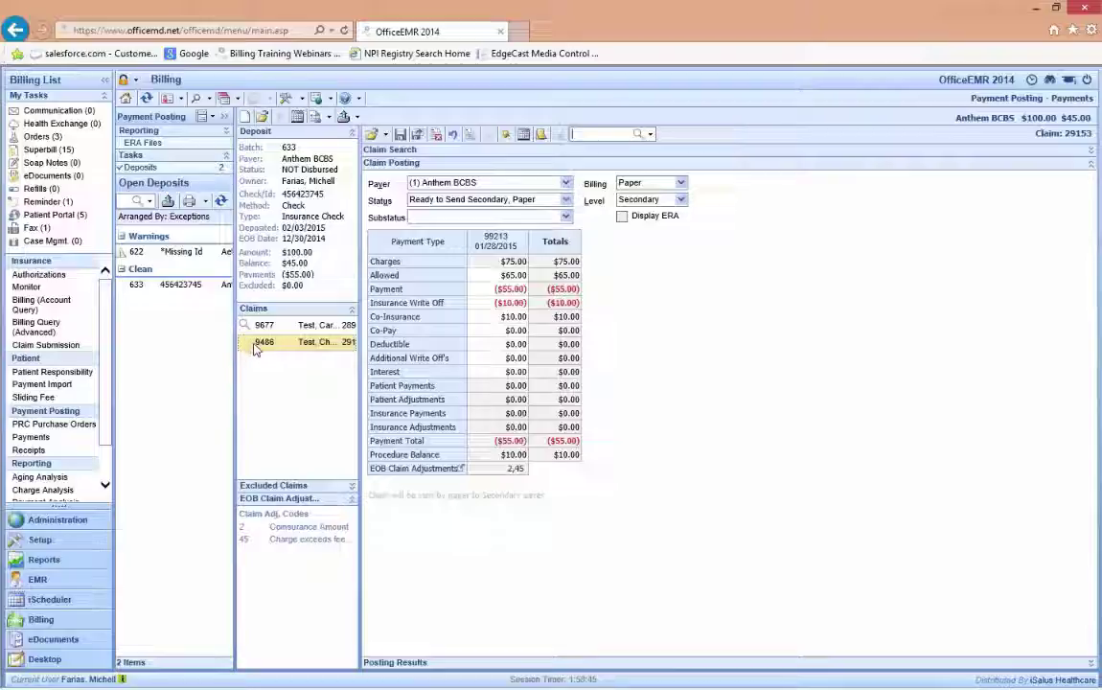
Enter $70.00 allowed and a $45.00 payment on claim 28944, then save it without posting the deposit yet.
{"action": "mouse_move", "coordinate": [261, 346]}
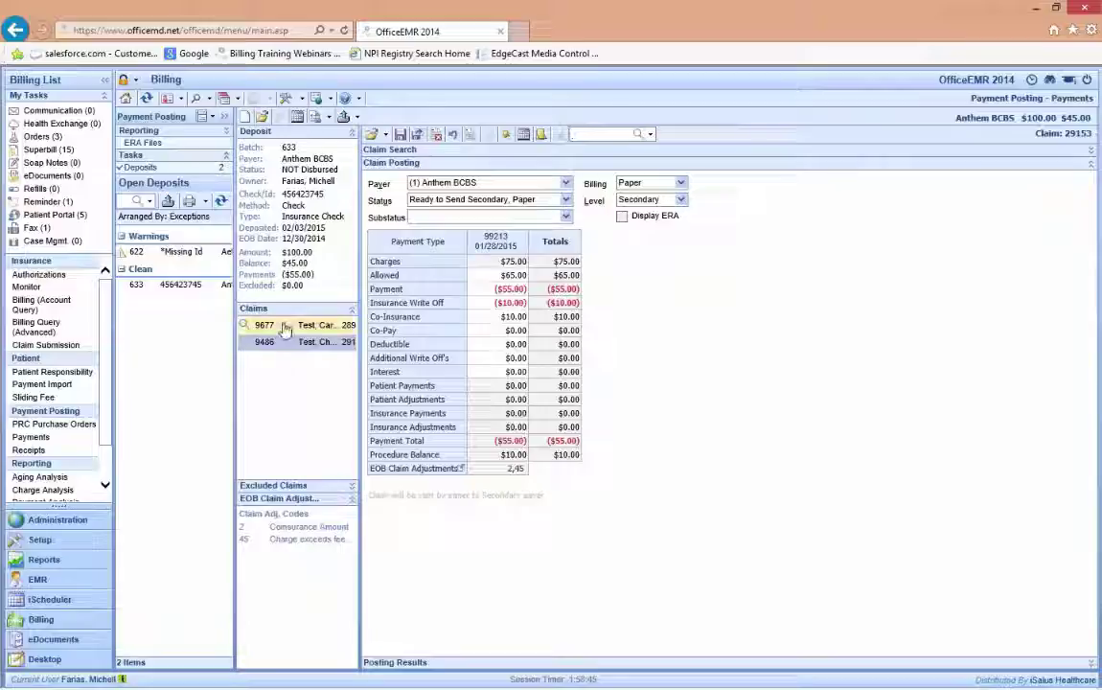
{"action": "left_click", "coordinate": [270, 328]}
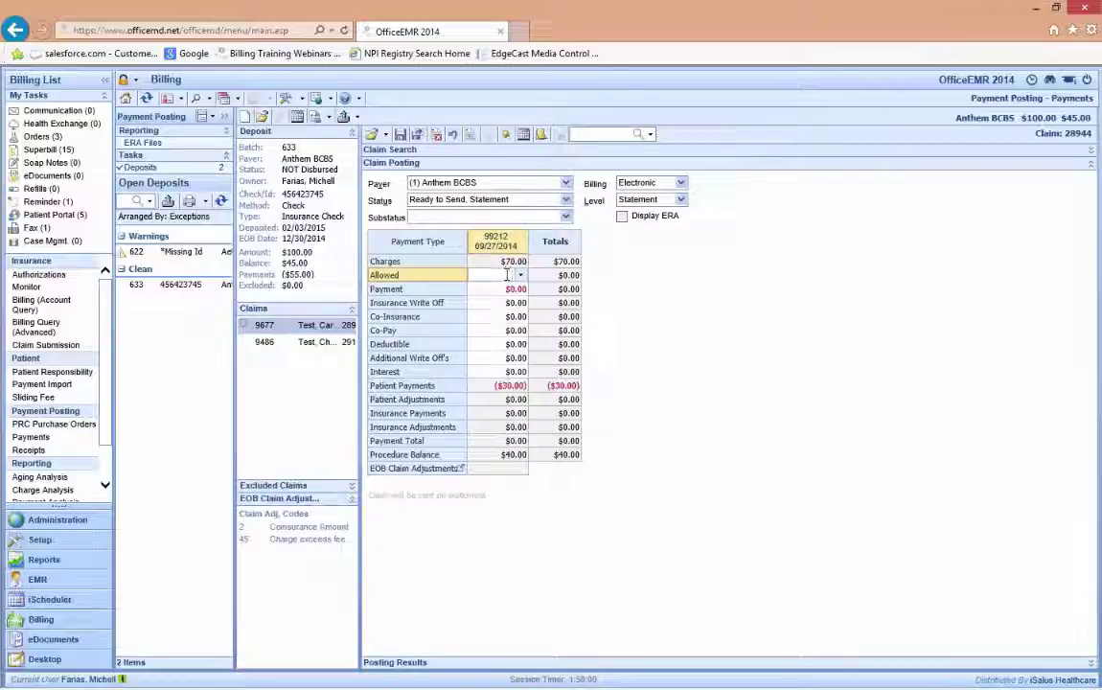
{"action": "left_click", "coordinate": [508, 275]}
{"action": "left_click", "coordinate": [510, 290]}
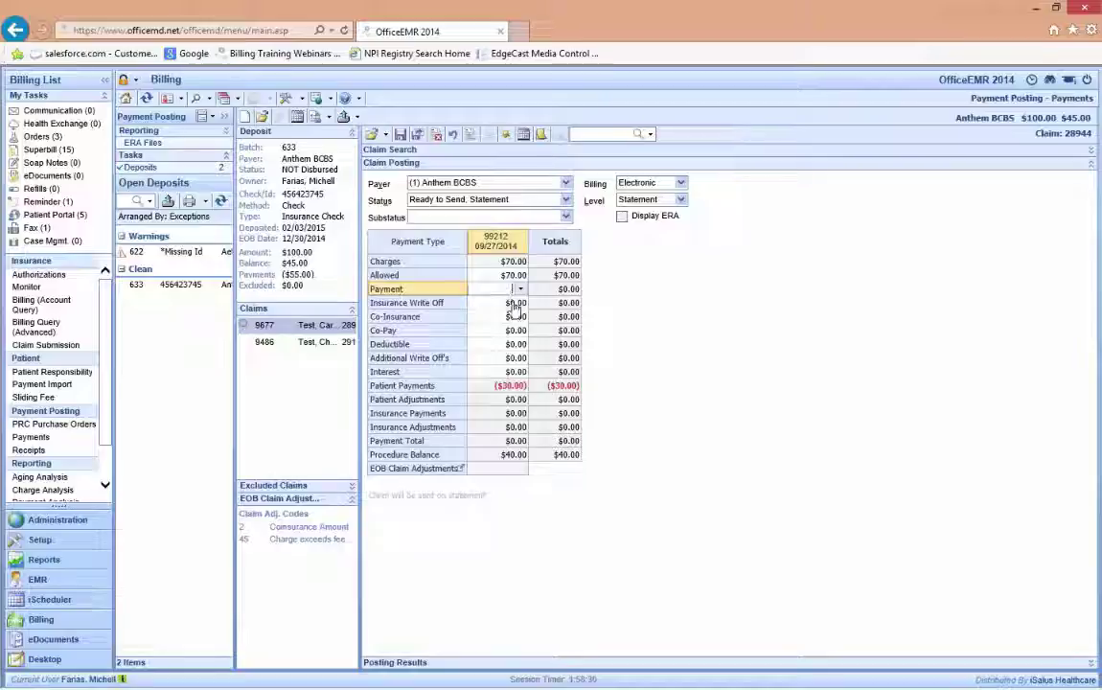
{"action": "type", "text": "45"}
{"action": "left_click", "coordinate": [515, 304]}
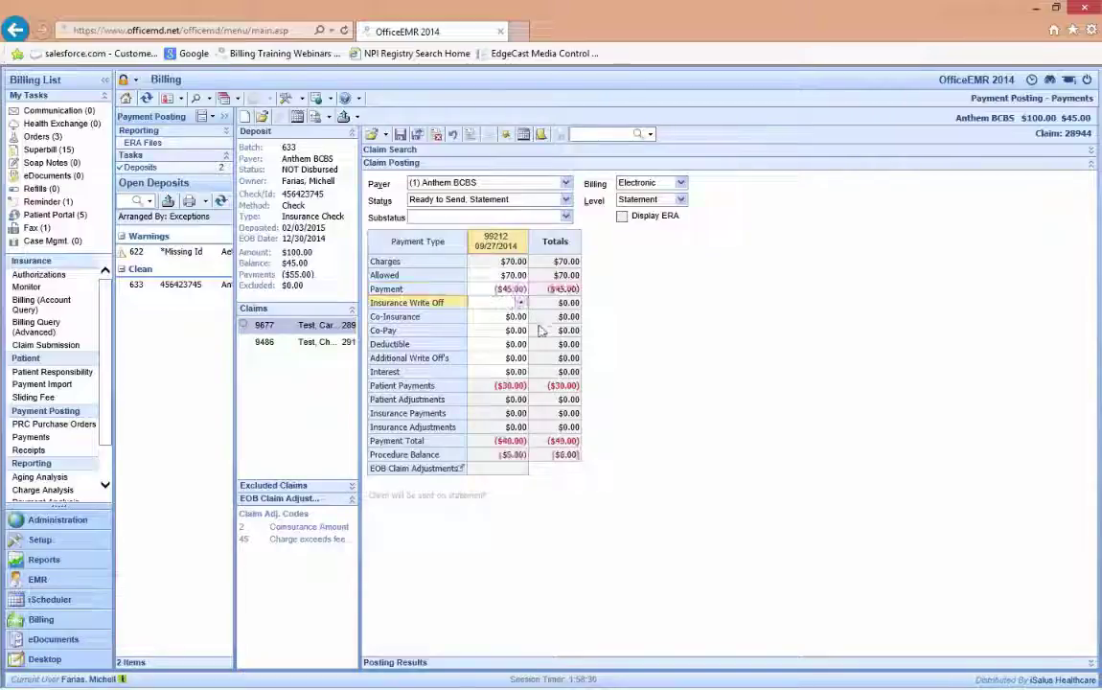
{"action": "left_click", "coordinate": [514, 316]}
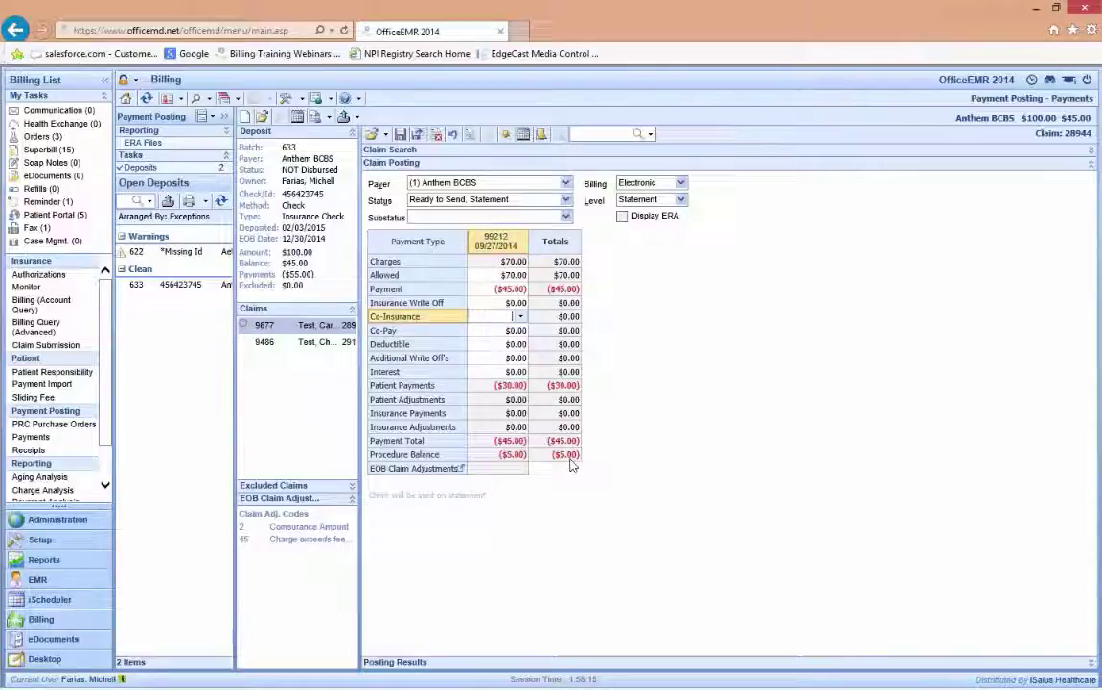
{"action": "left_click", "coordinate": [404, 135]}
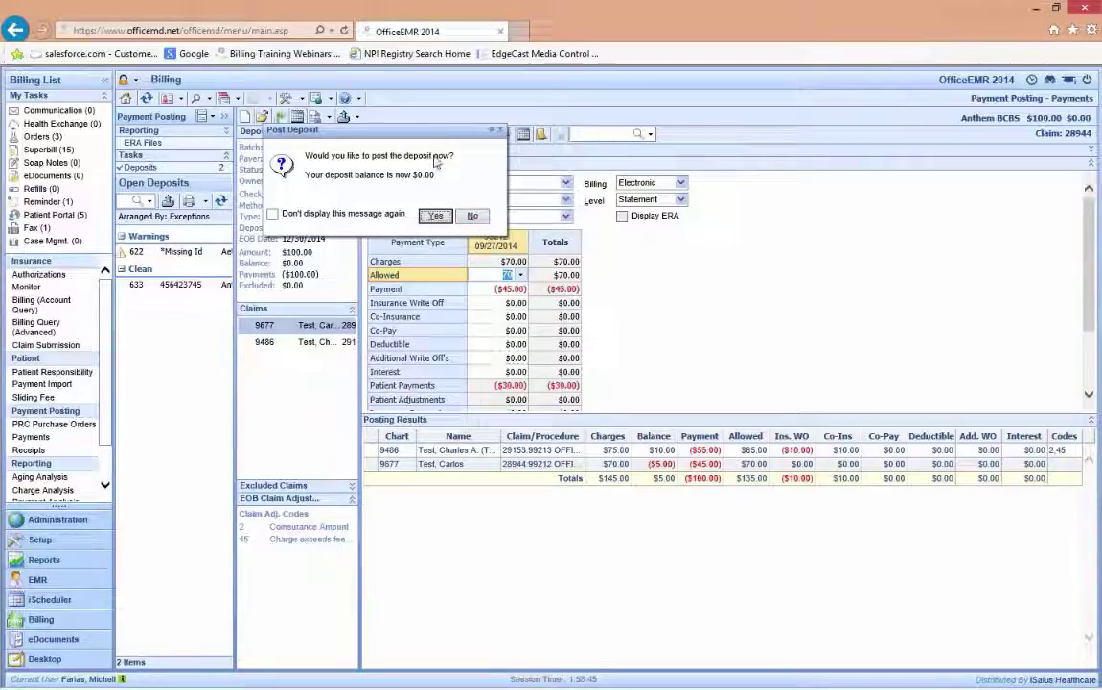
{"action": "left_click", "coordinate": [474, 218]}
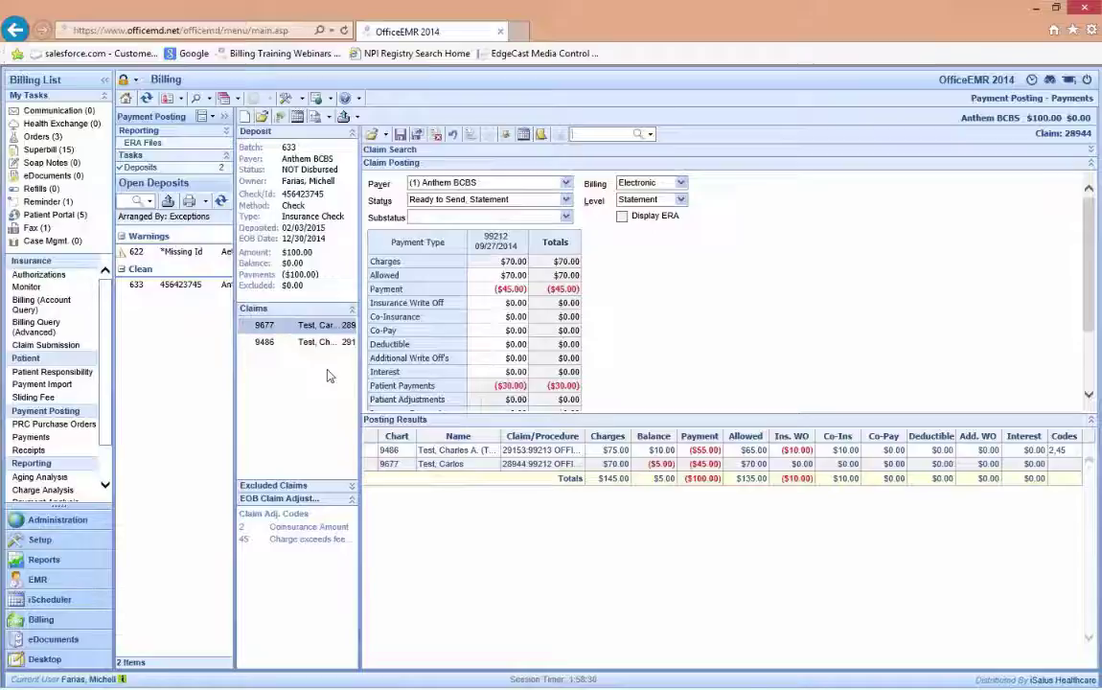
Search for further patient claims matching "test" and dismiss the search notice.
{"action": "left_click", "coordinate": [604, 136]}
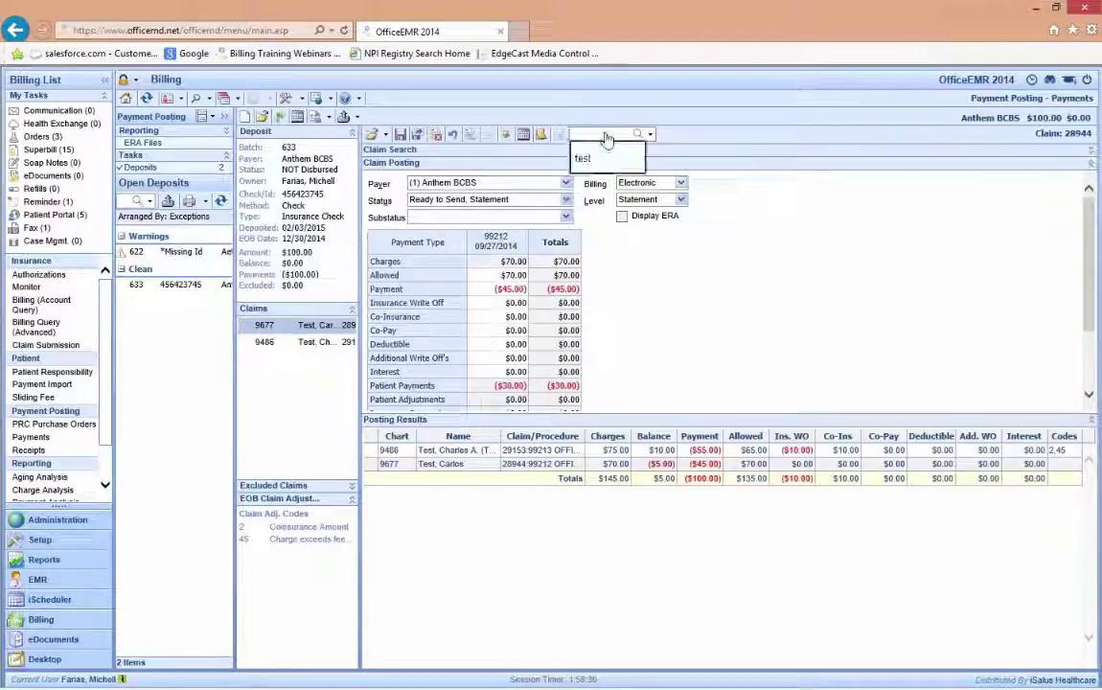
{"action": "type", "text": "test"}
{"action": "key", "text": "Return"}
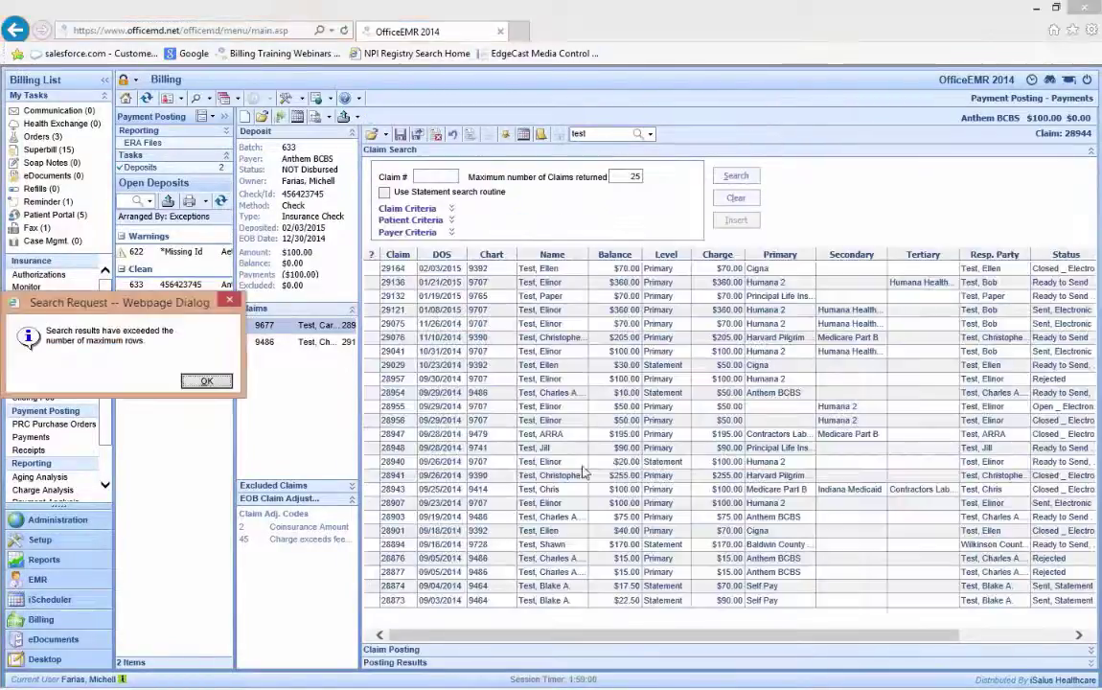
{"action": "left_click", "coordinate": [203, 382]}
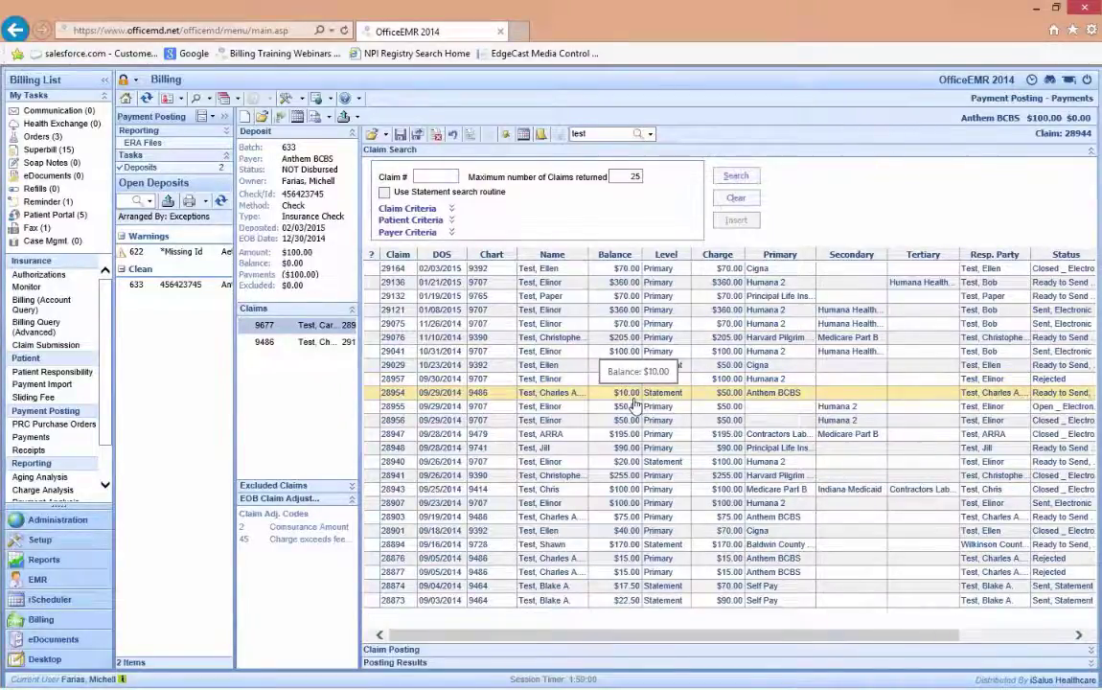
{"action": "left_click", "coordinate": [523, 338]}
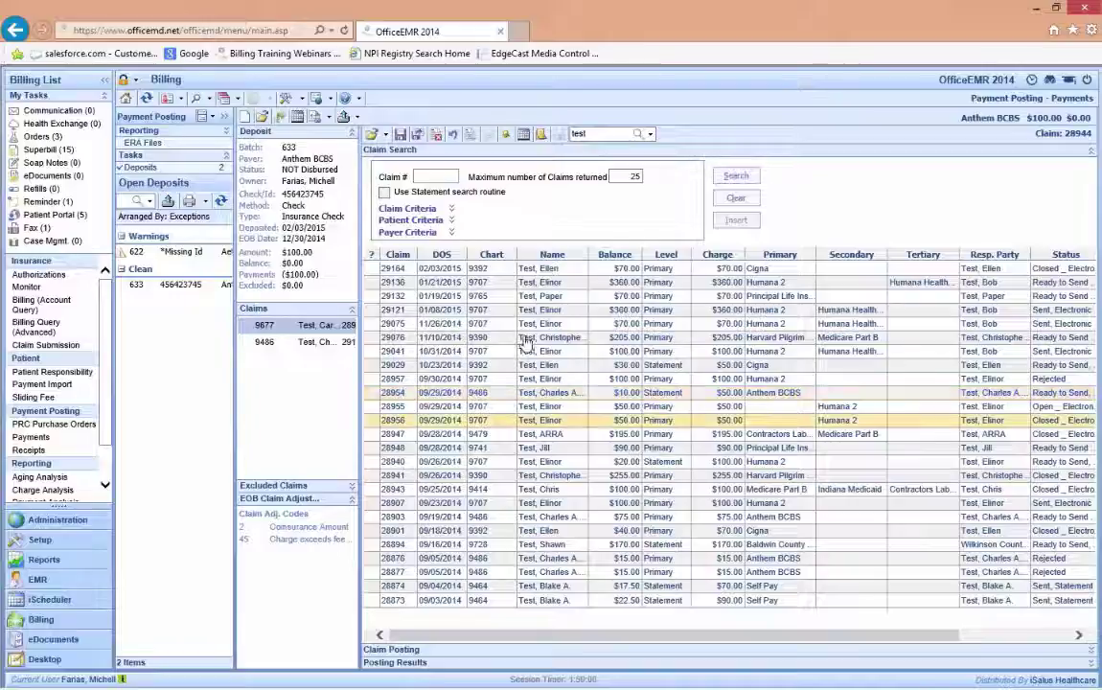
Post the Anthem BCBS deposit and refresh the list of open deposits.
{"action": "left_click", "coordinate": [279, 116]}
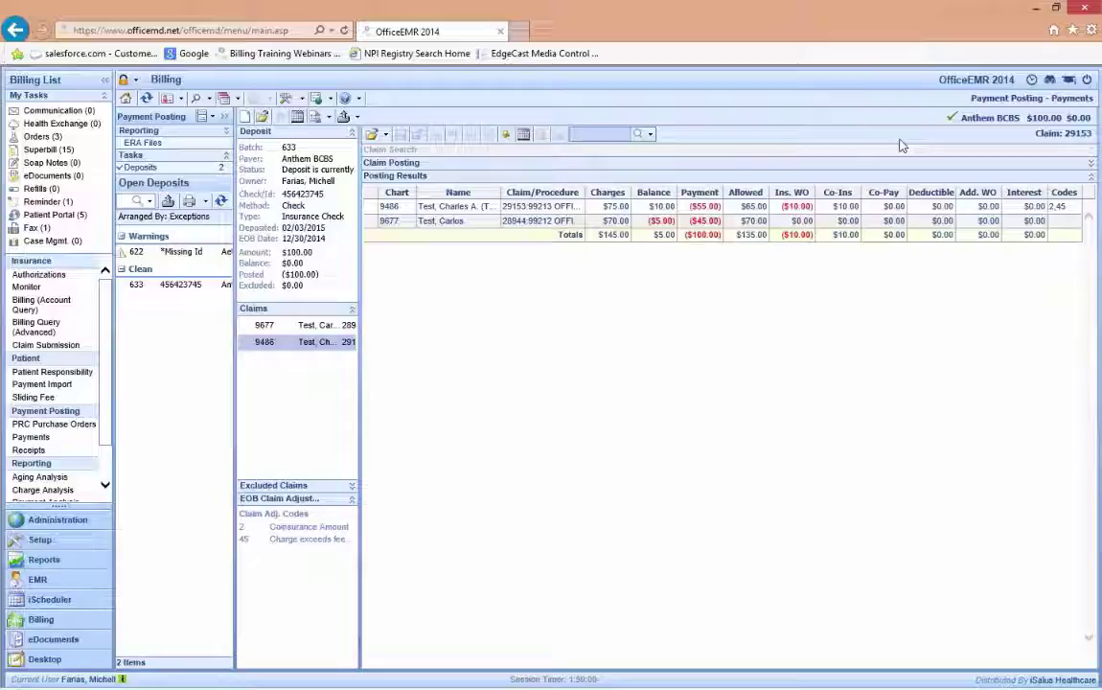
{"action": "left_click", "coordinate": [134, 252]}
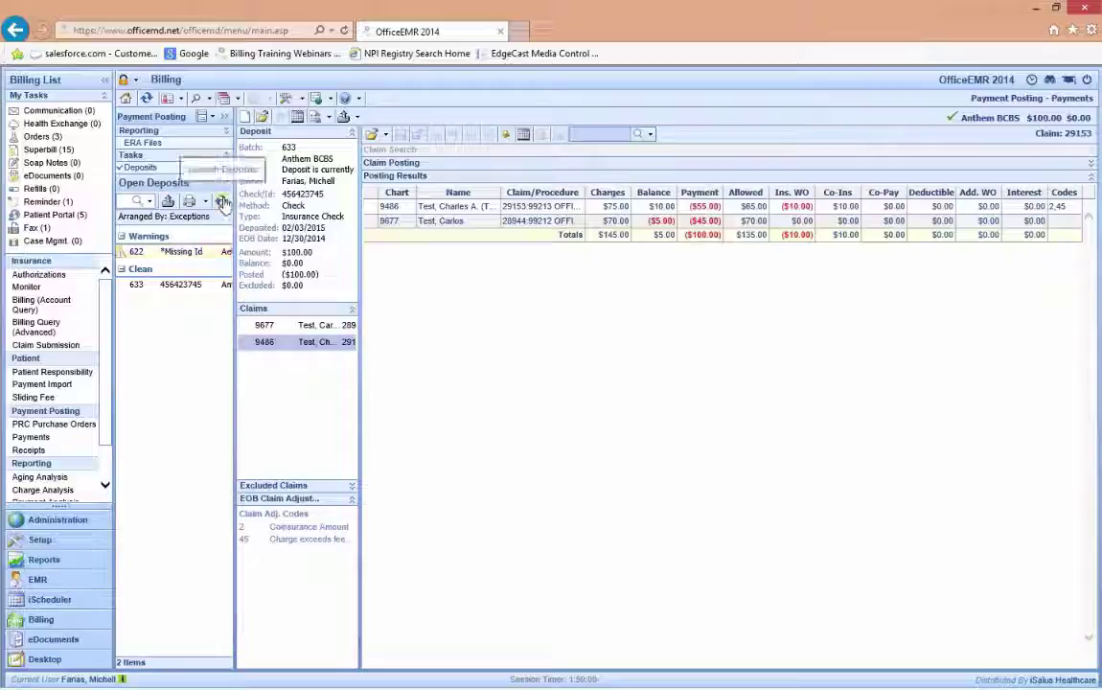
{"action": "left_click", "coordinate": [220, 202]}
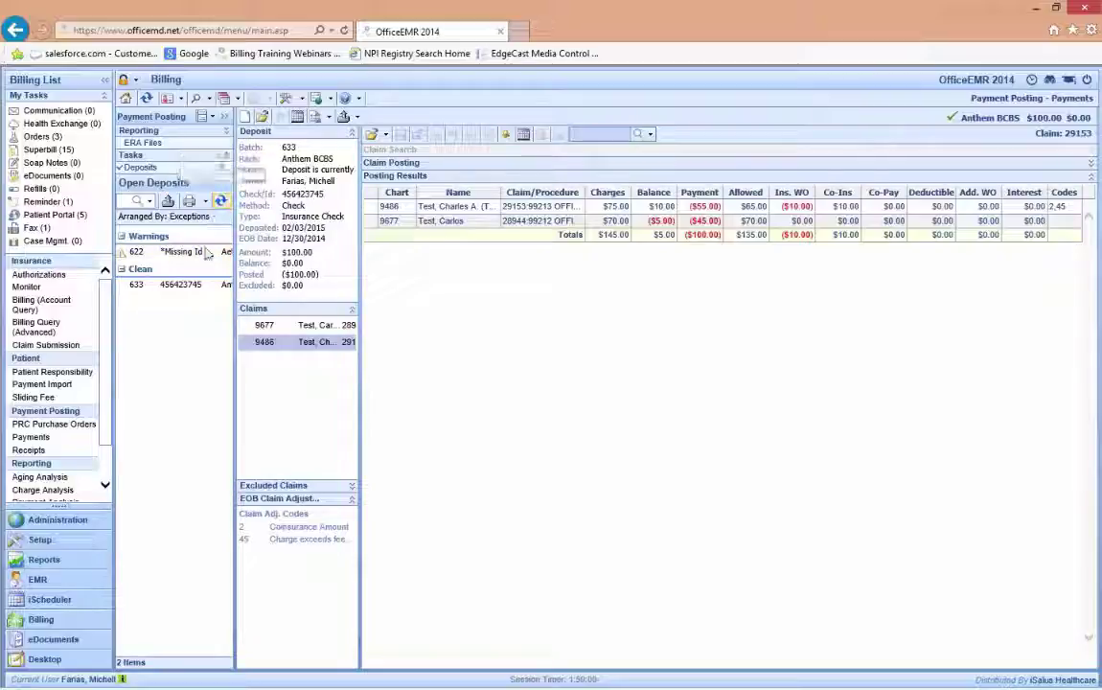
{"action": "left_click", "coordinate": [220, 203]}
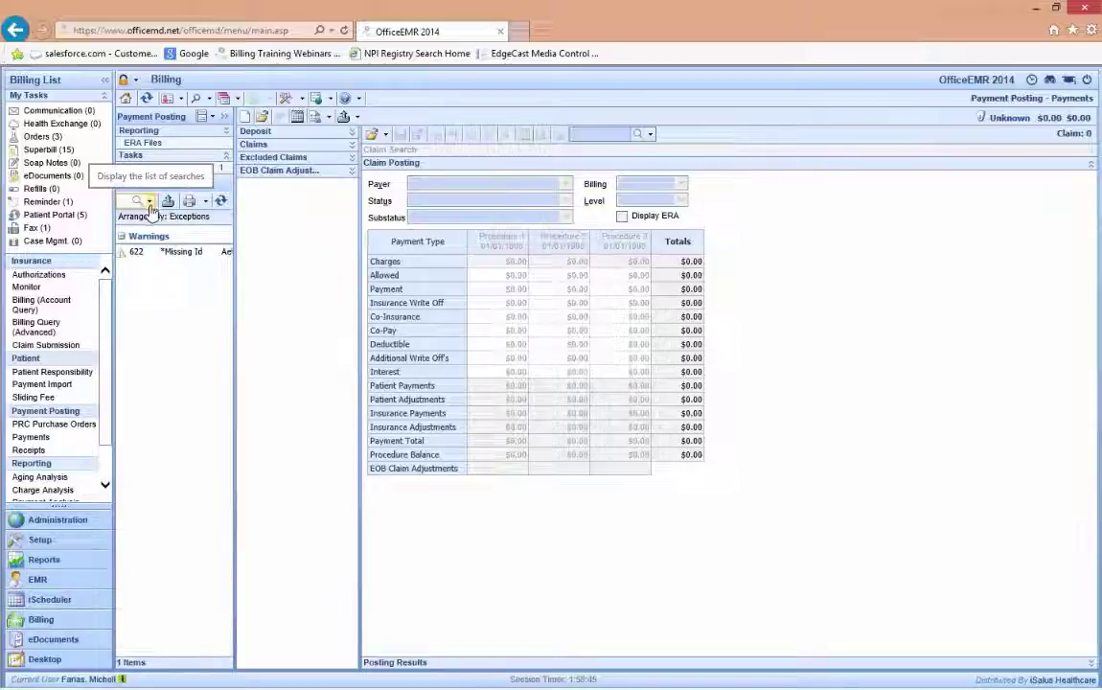
Run an advanced deposit search for post dates 02/04/2015 to 02/04/2015 and open the Aetna deposit's claims and posting results.
{"action": "left_click", "coordinate": [148, 202]}
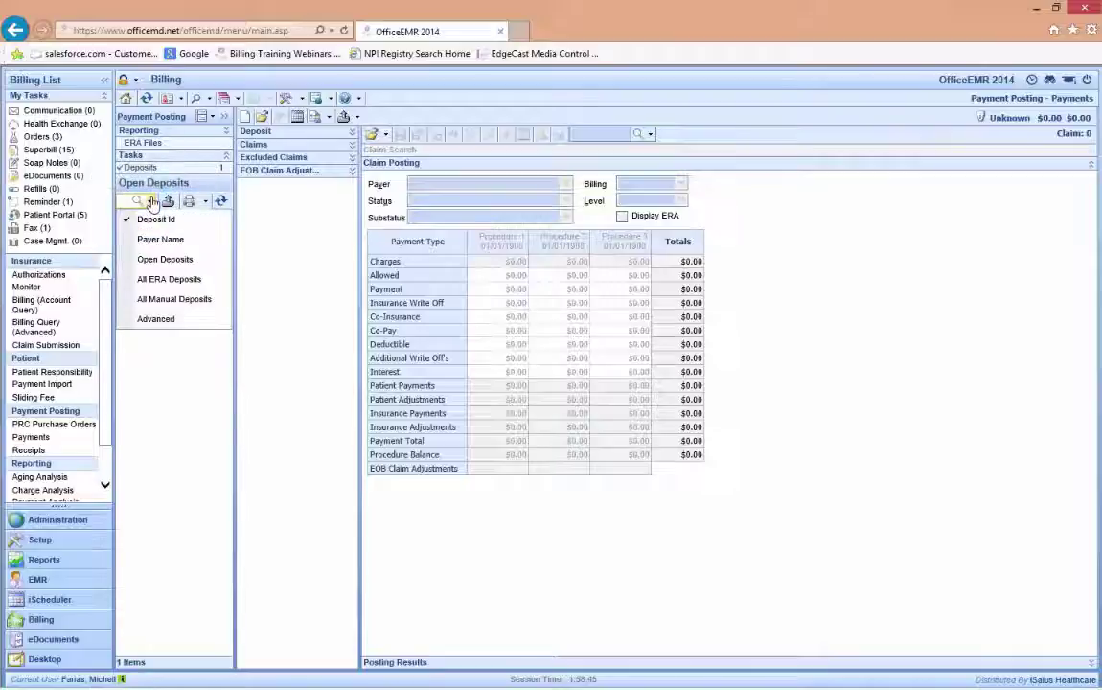
{"action": "left_click", "coordinate": [162, 320]}
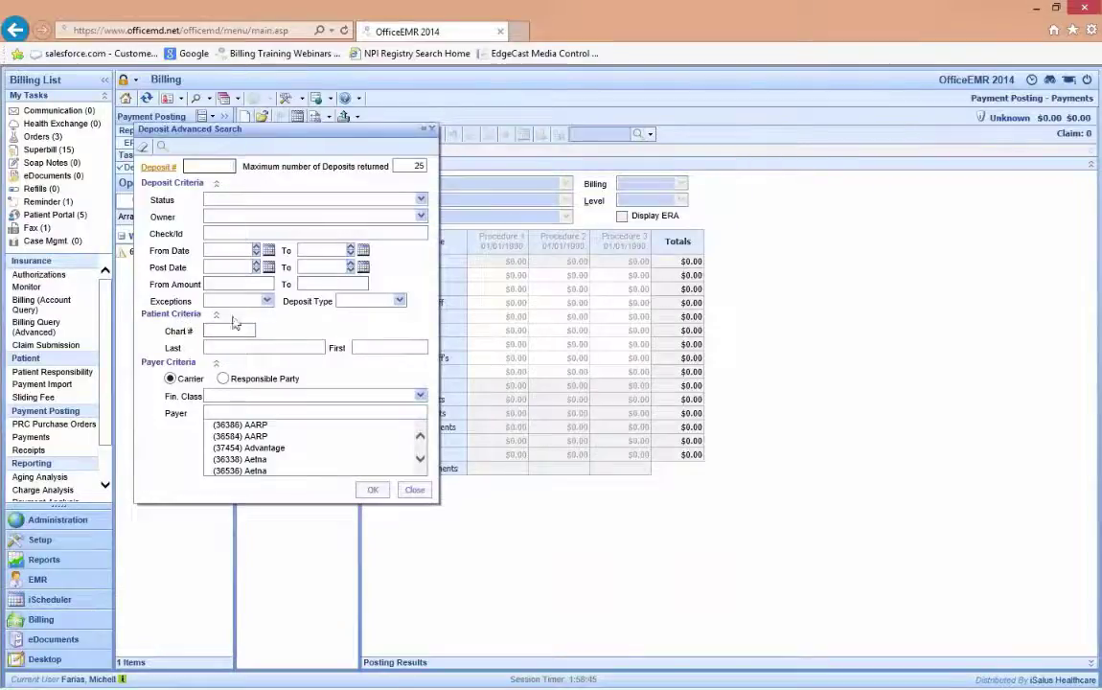
{"action": "left_click", "coordinate": [270, 271]}
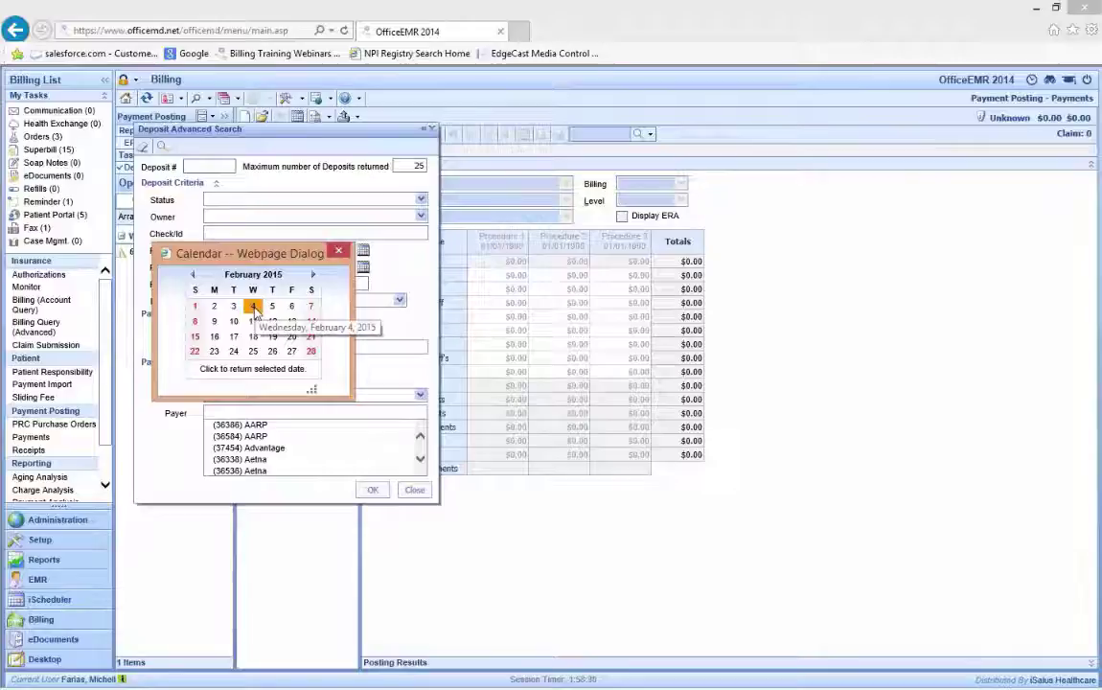
{"action": "left_click", "coordinate": [254, 307]}
{"action": "left_click", "coordinate": [363, 267]}
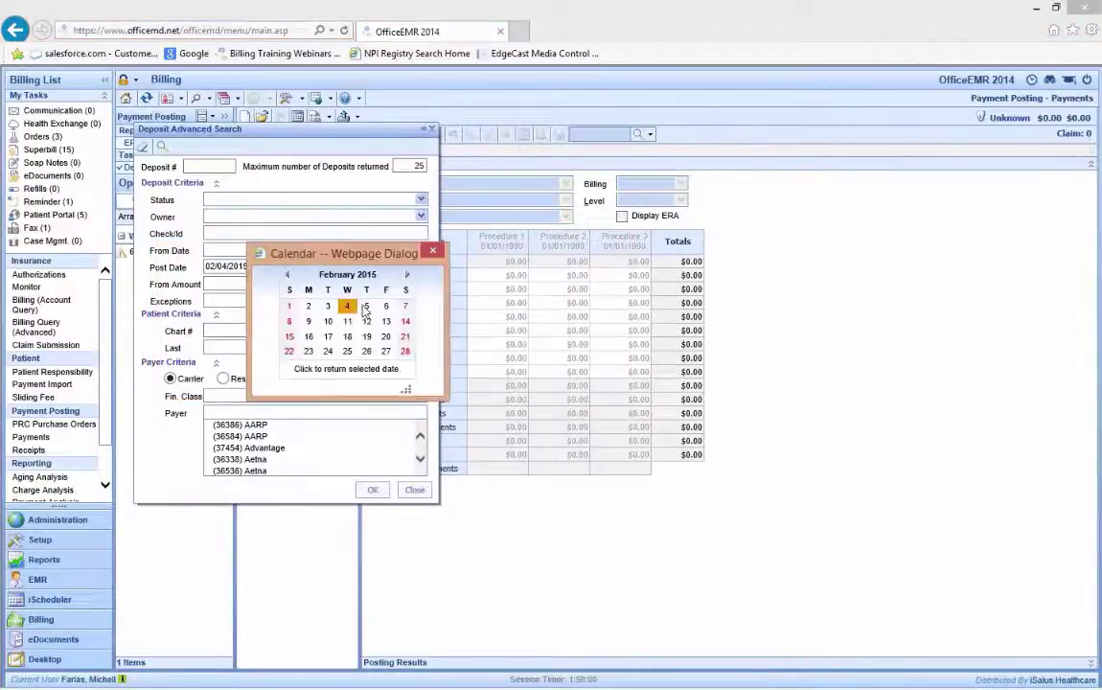
{"action": "left_click", "coordinate": [348, 310]}
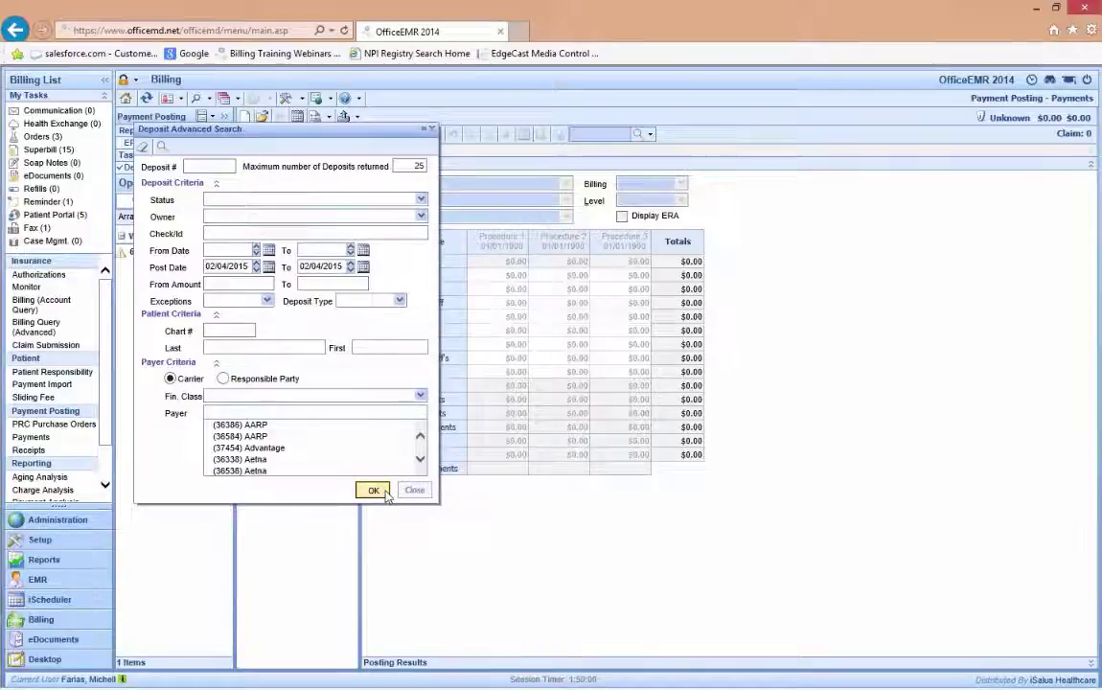
{"action": "left_click", "coordinate": [374, 490]}
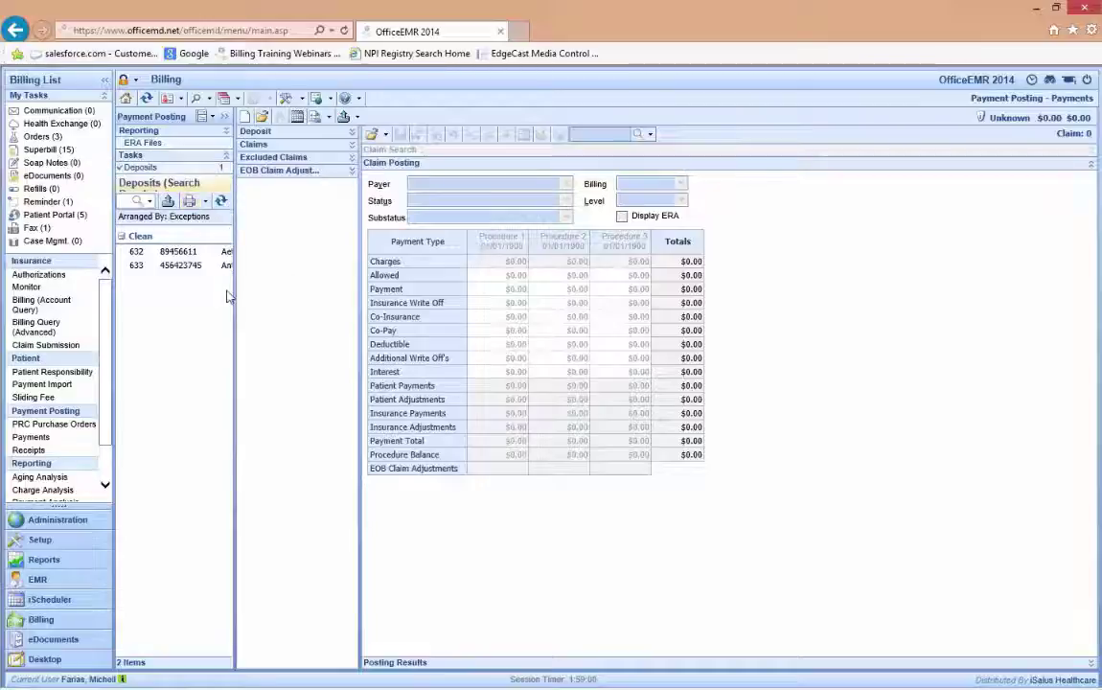
{"action": "left_click", "coordinate": [226, 251]}
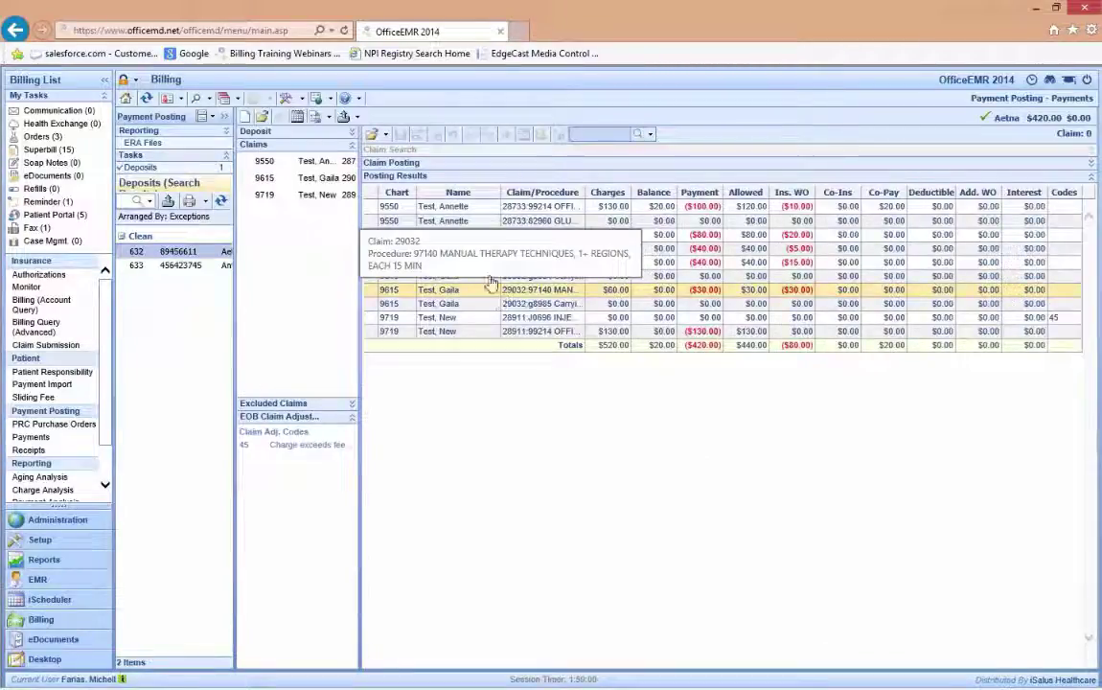
{"action": "left_click", "coordinate": [264, 161]}
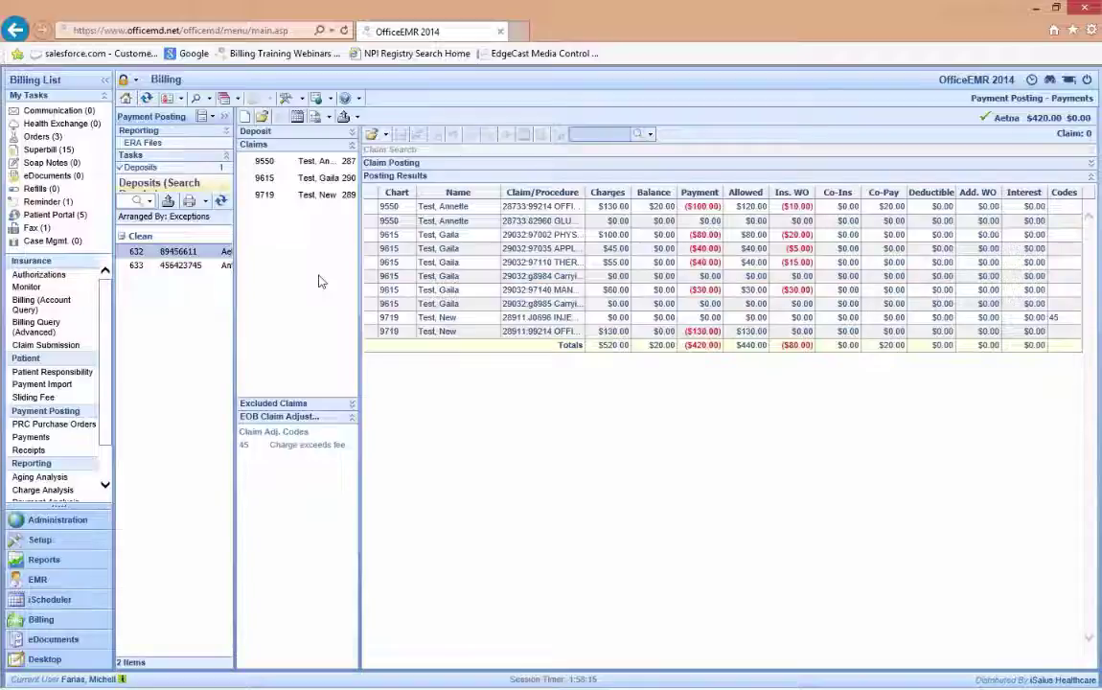
Start a new statement-based deposit, search responsible parties with Statement set to Yes, and select the one in row 8.
{"action": "left_click", "coordinate": [246, 117]}
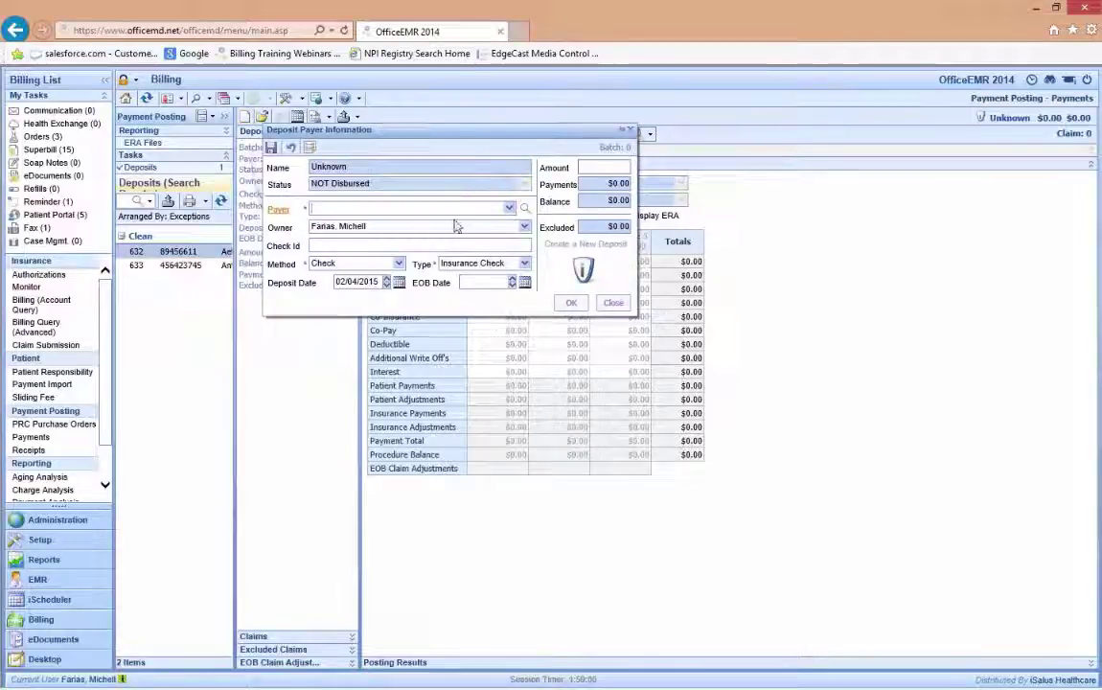
{"action": "left_click", "coordinate": [312, 151]}
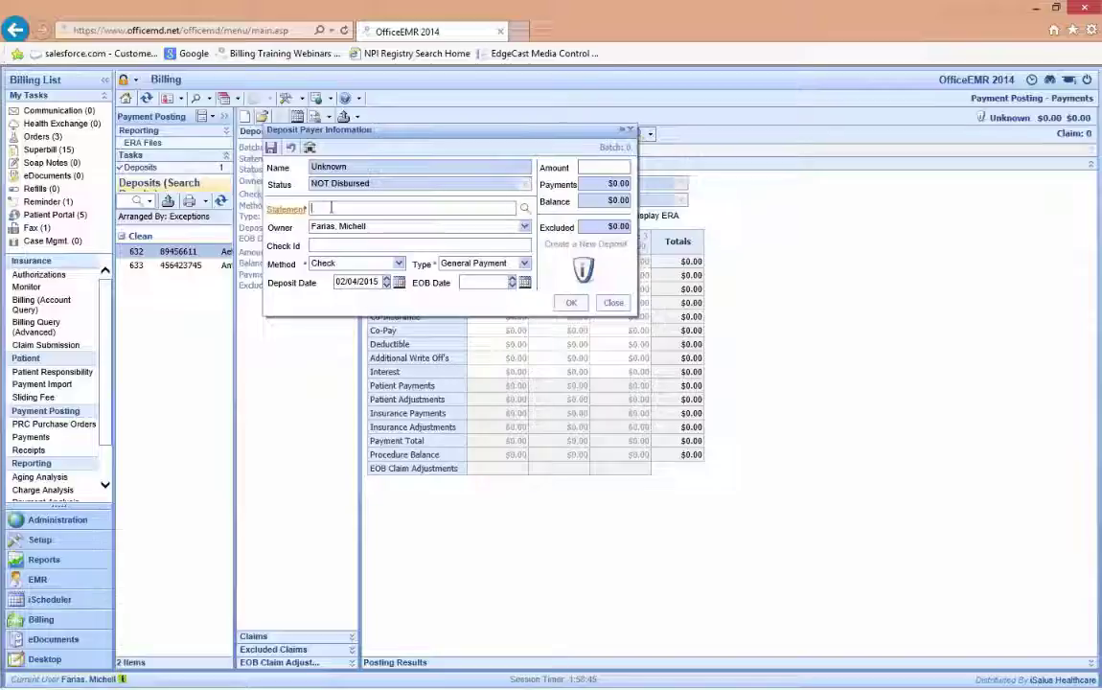
{"action": "left_click", "coordinate": [525, 211]}
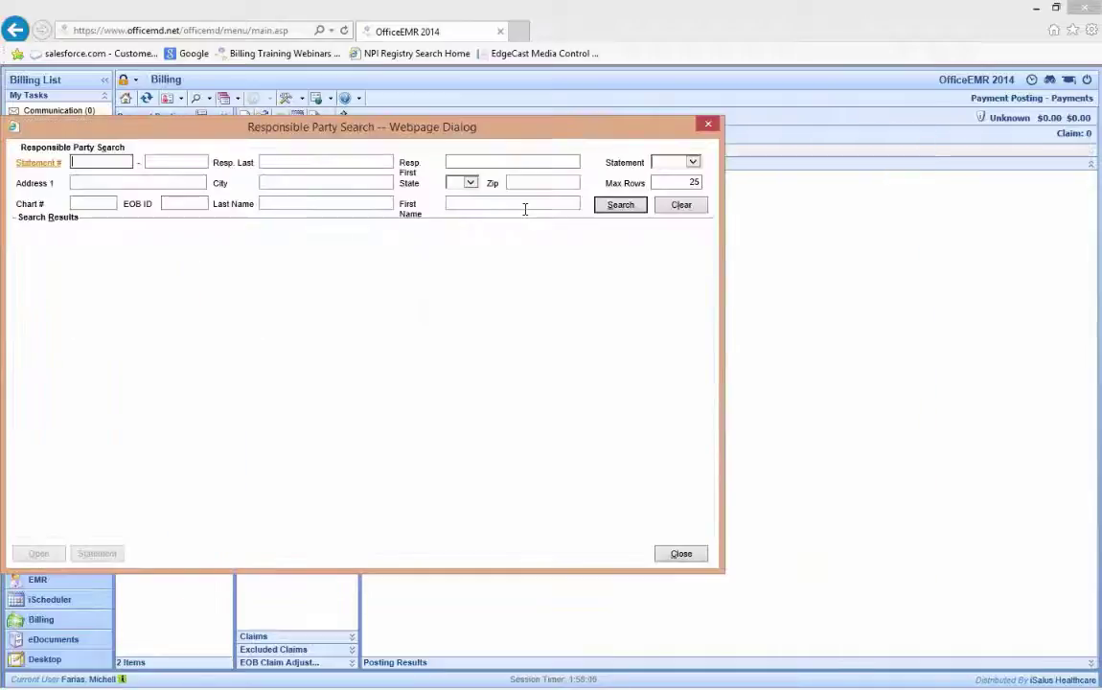
{"action": "left_click", "coordinate": [692, 162]}
{"action": "left_click", "coordinate": [671, 180]}
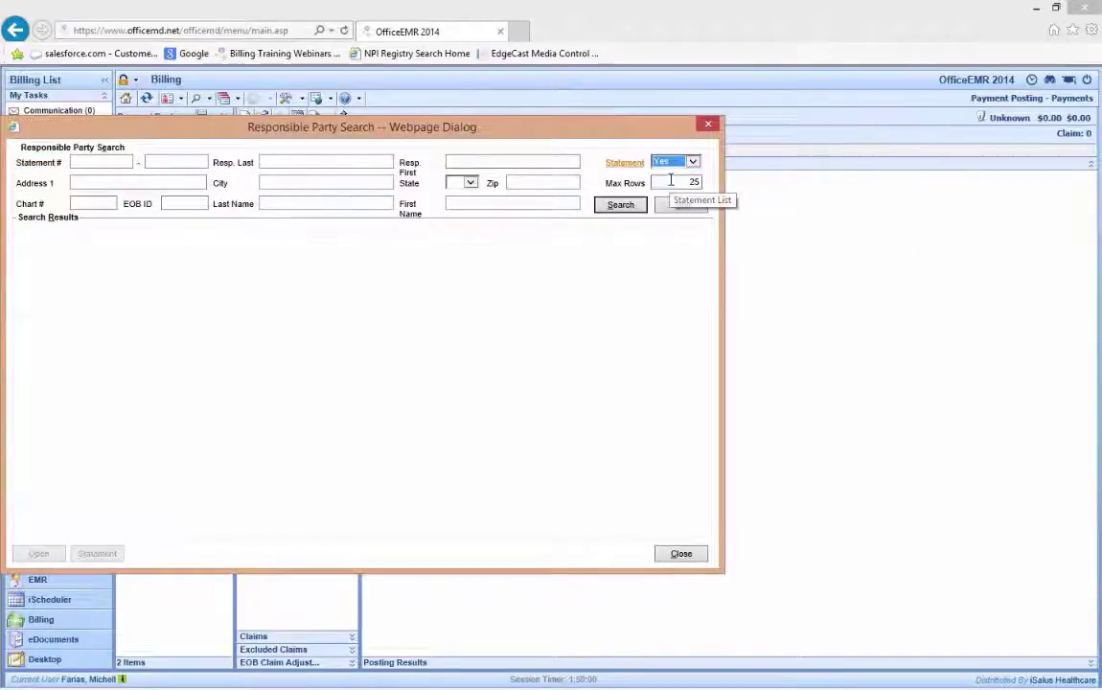
{"action": "left_click", "coordinate": [621, 205]}
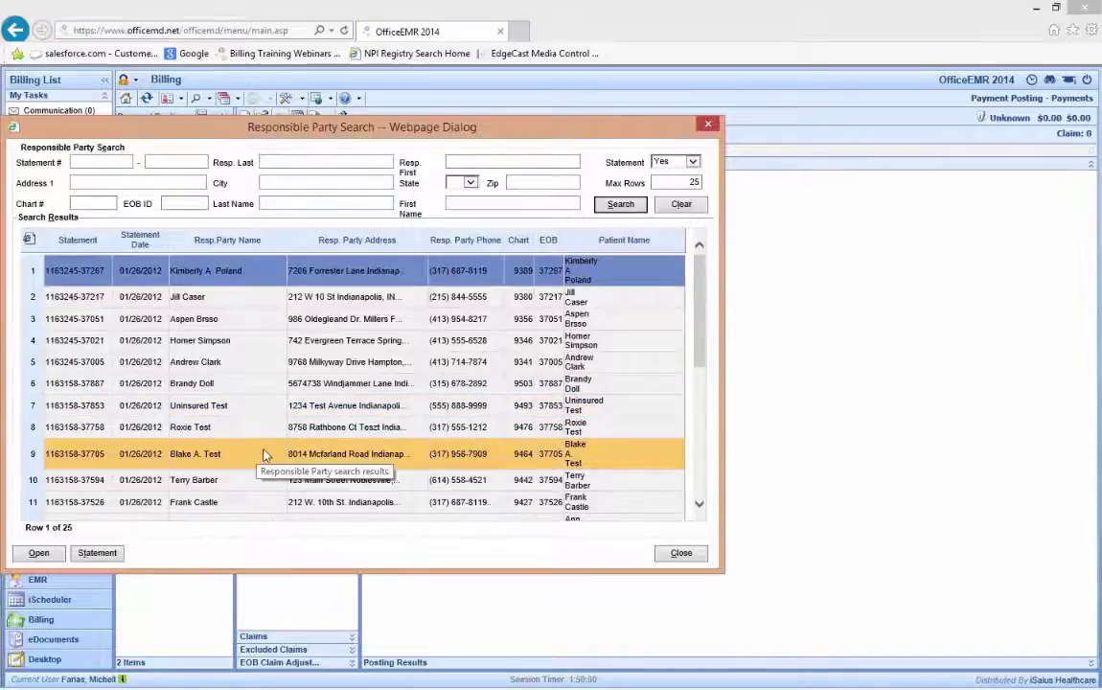
{"action": "left_click", "coordinate": [316, 428]}
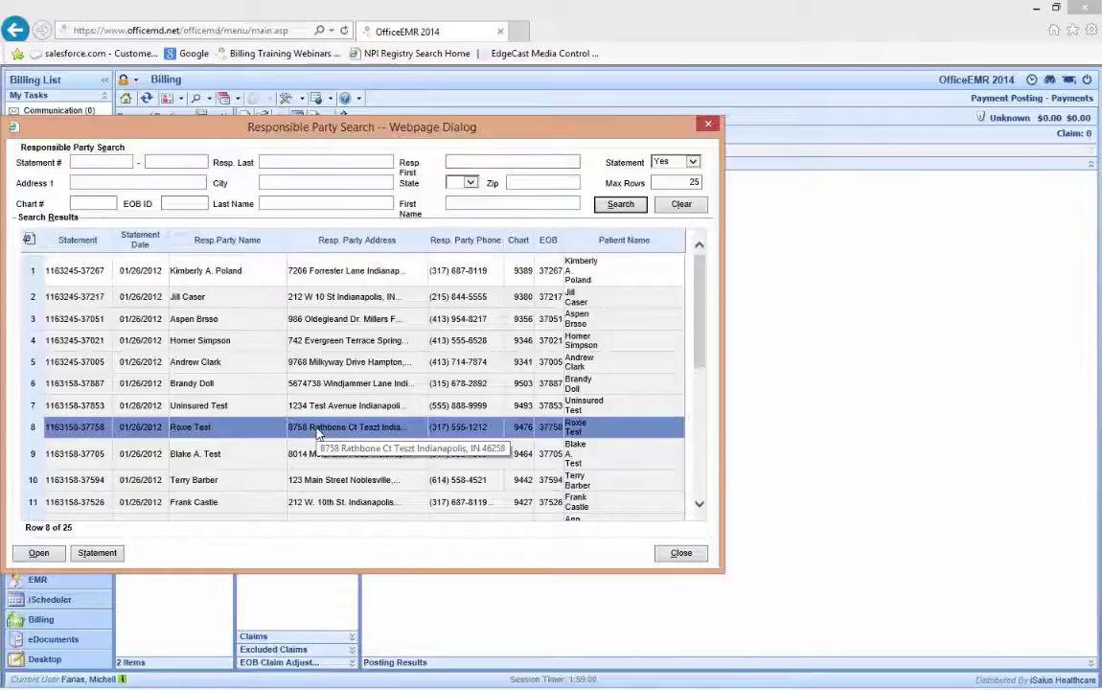
{"action": "double_click", "coordinate": [316, 431]}
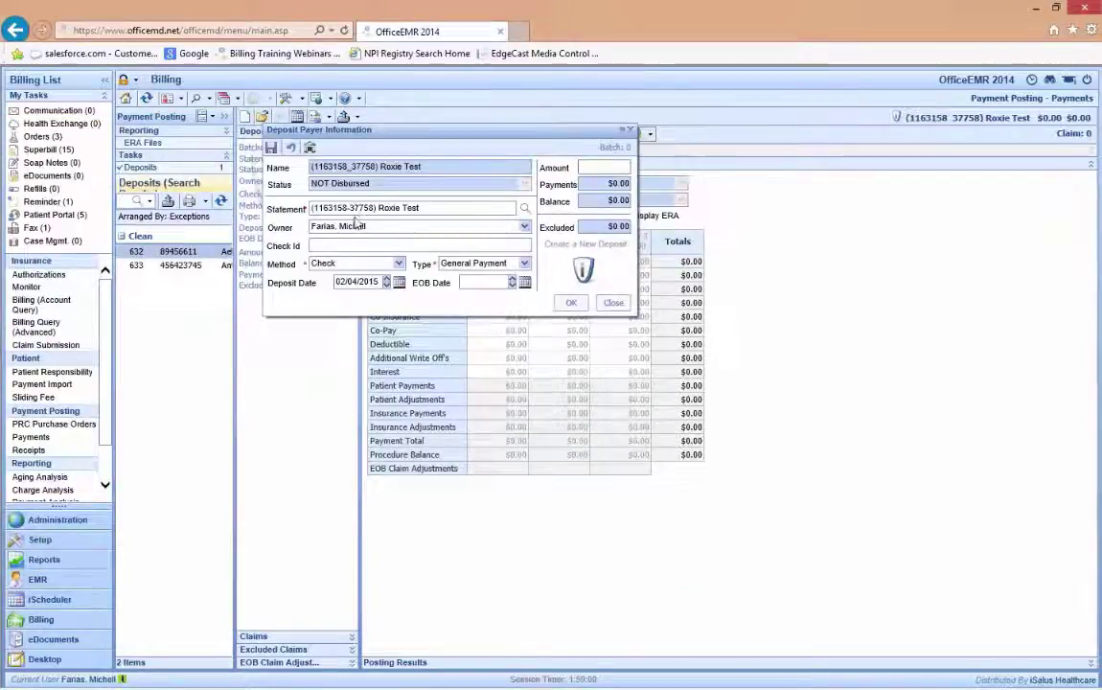
Create the deposit with amount $20.00, method Check and type General Payment, and show its claims list.
{"action": "left_click", "coordinate": [351, 242]}
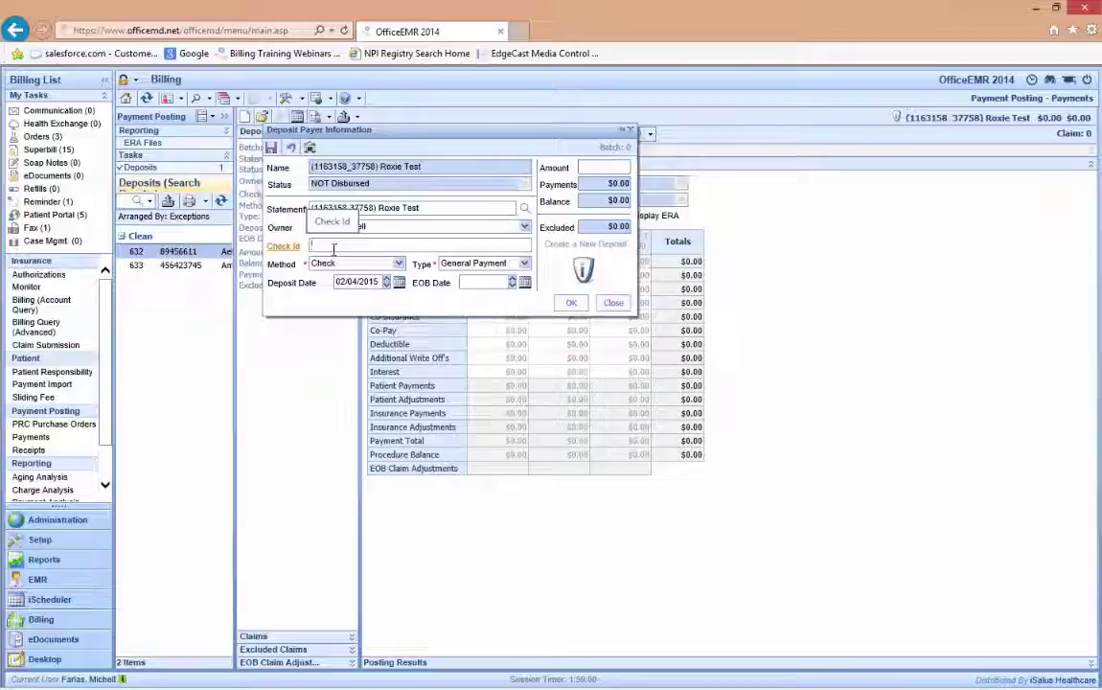
{"action": "left_click", "coordinate": [388, 264]}
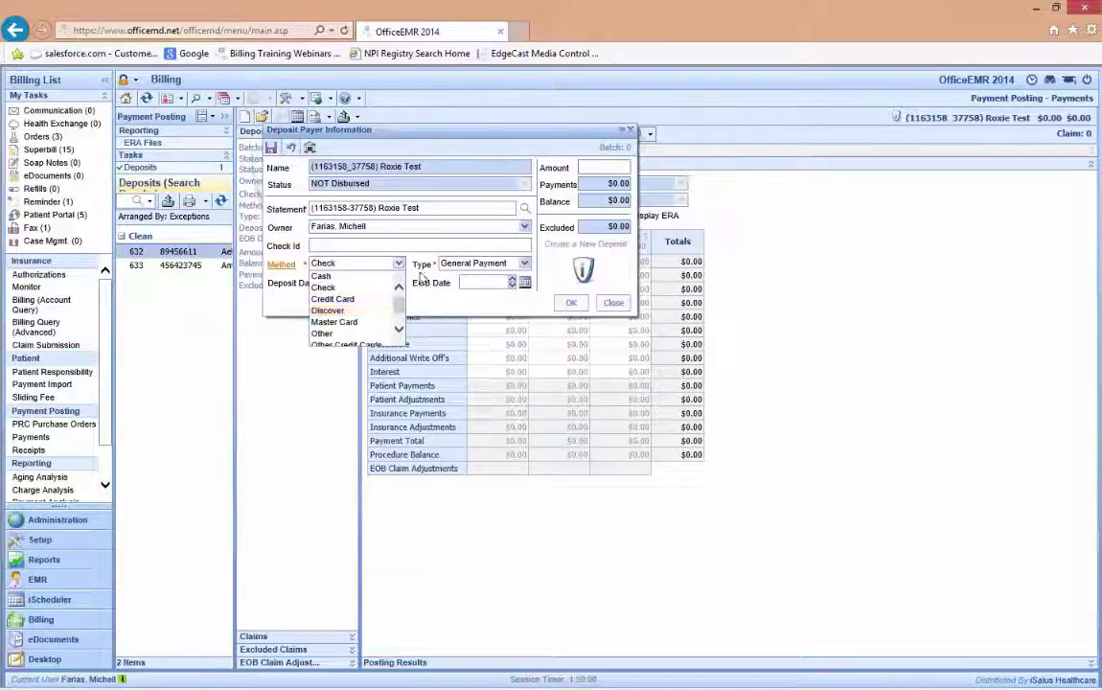
{"action": "left_click", "coordinate": [419, 267]}
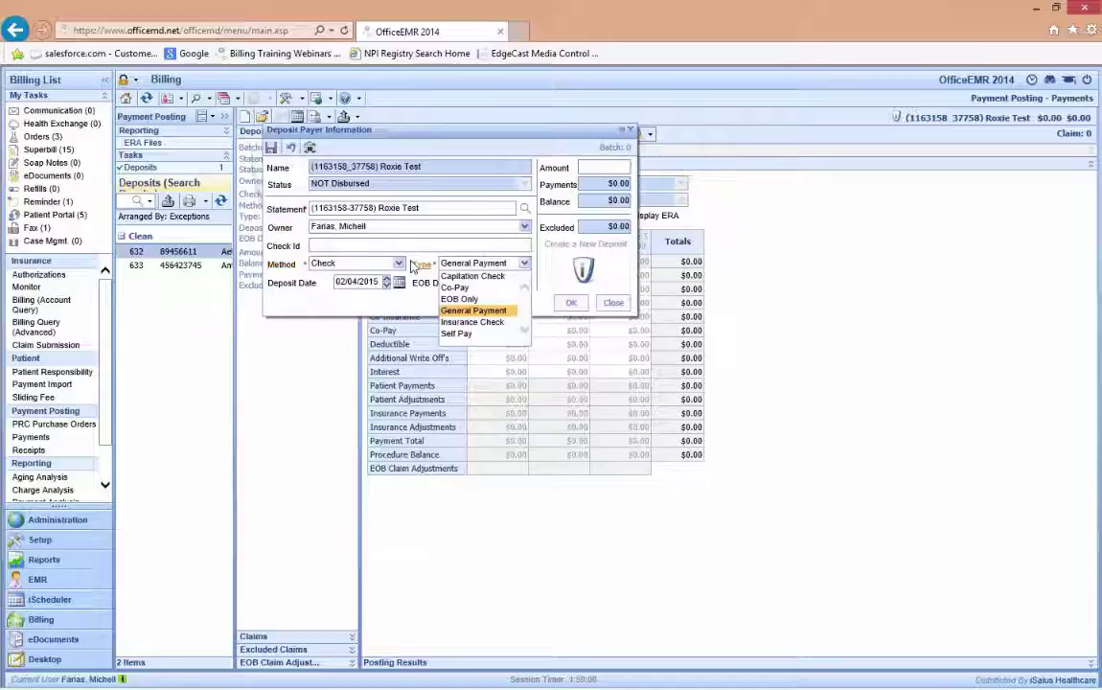
{"action": "left_click", "coordinate": [424, 245]}
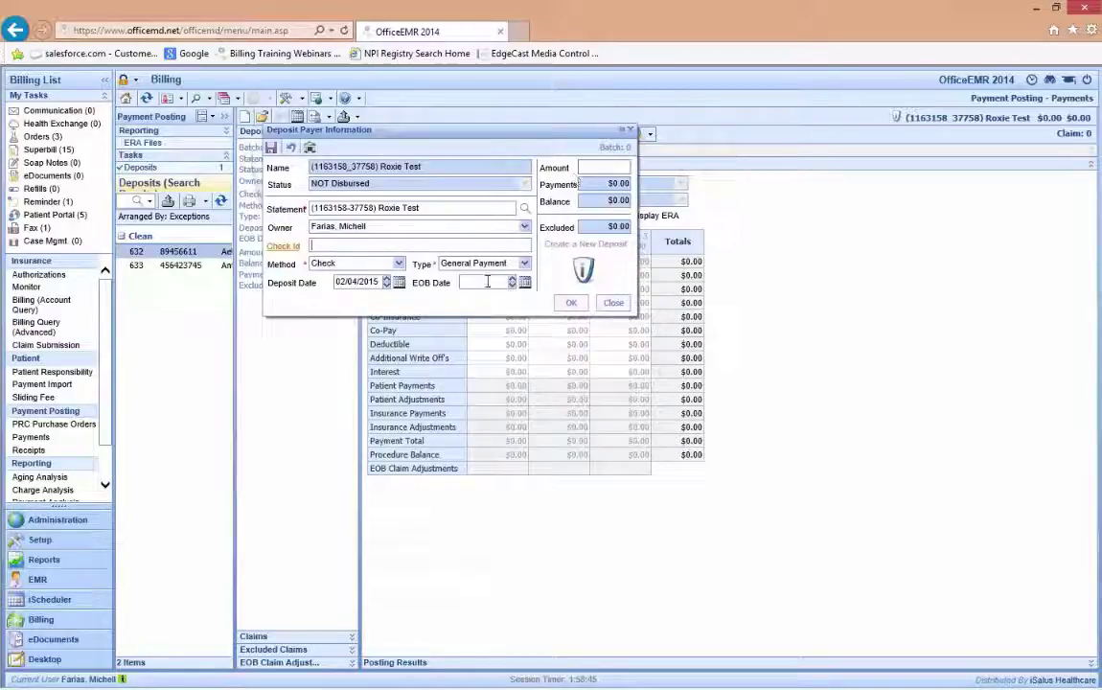
{"action": "left_click", "coordinate": [598, 169]}
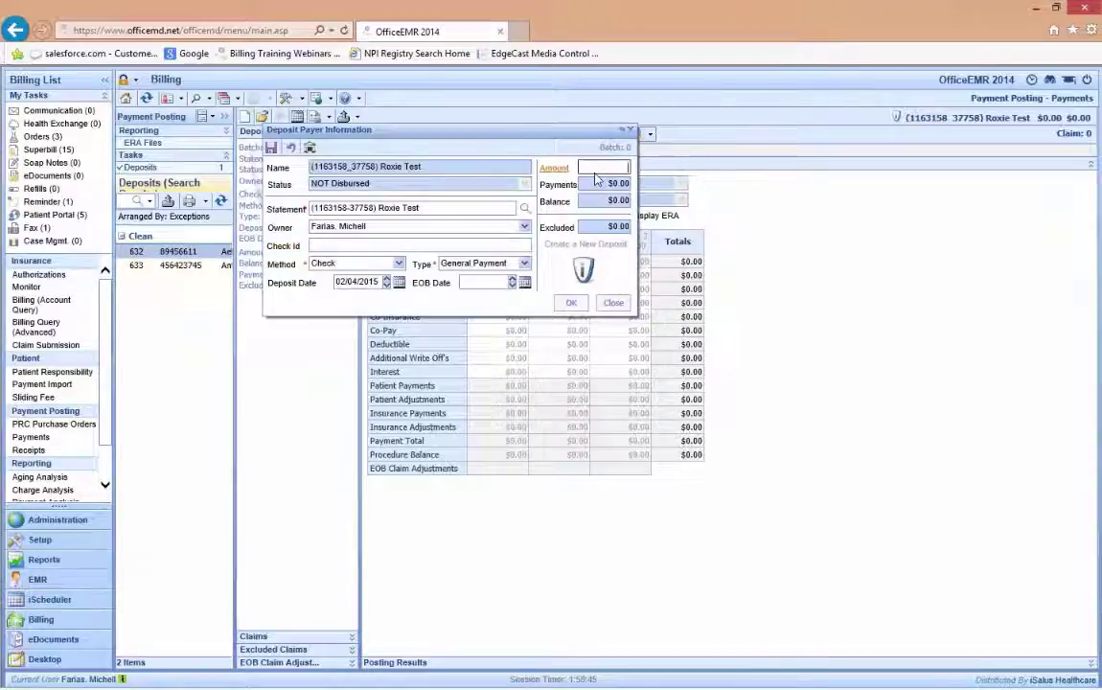
{"action": "type", "text": "20"}
{"action": "left_click", "coordinate": [571, 303]}
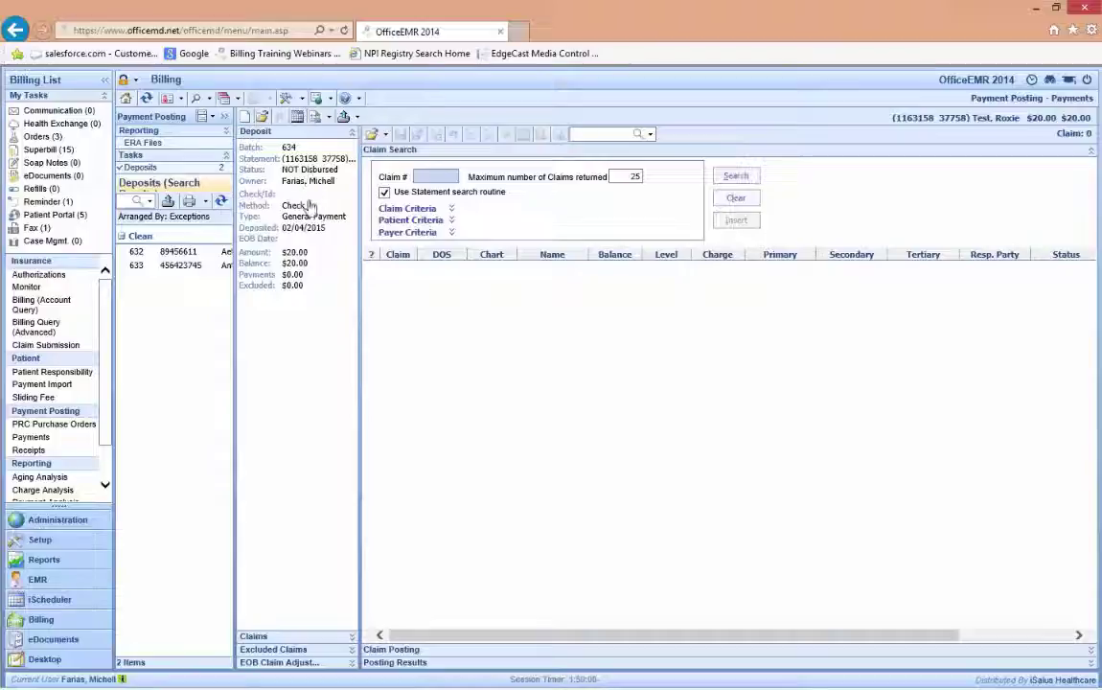
{"action": "left_click", "coordinate": [318, 637]}
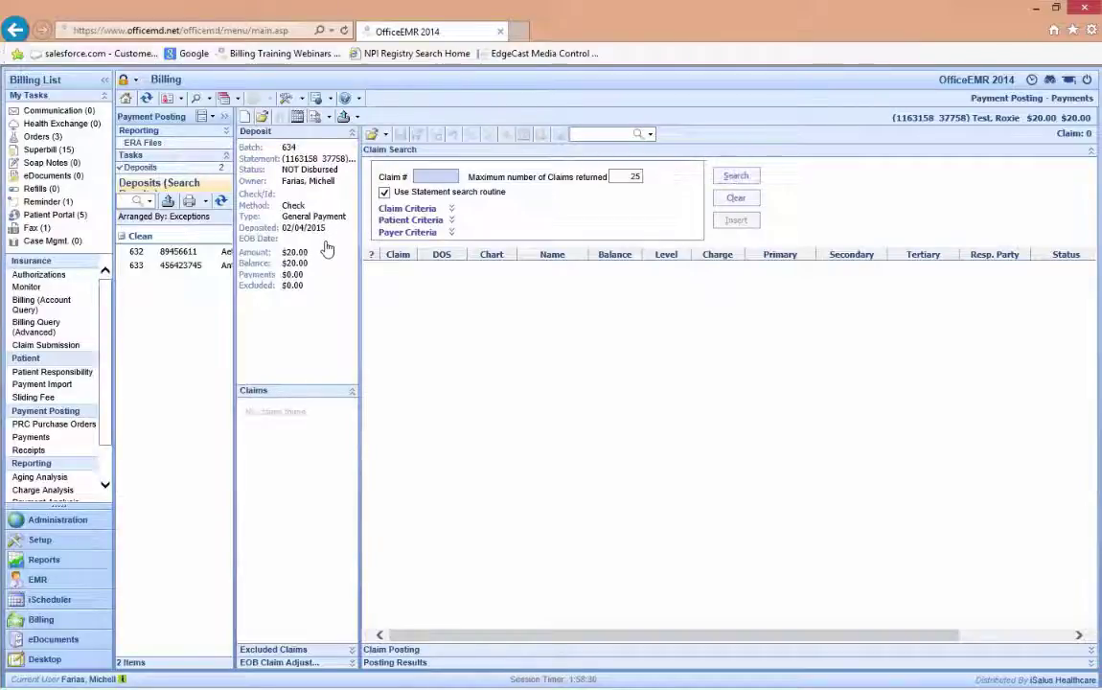
Start another statement-based deposit, search responsible parties with Statement set to Yes, and select the one in row 19.
{"action": "left_click", "coordinate": [246, 118]}
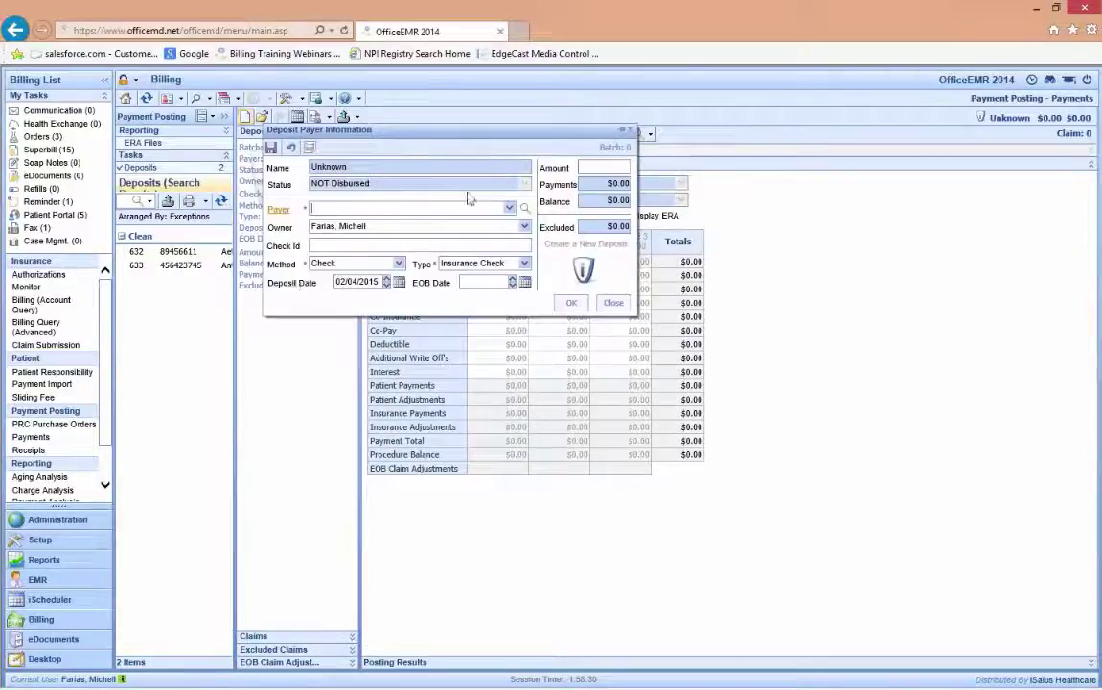
{"action": "left_click", "coordinate": [310, 147]}
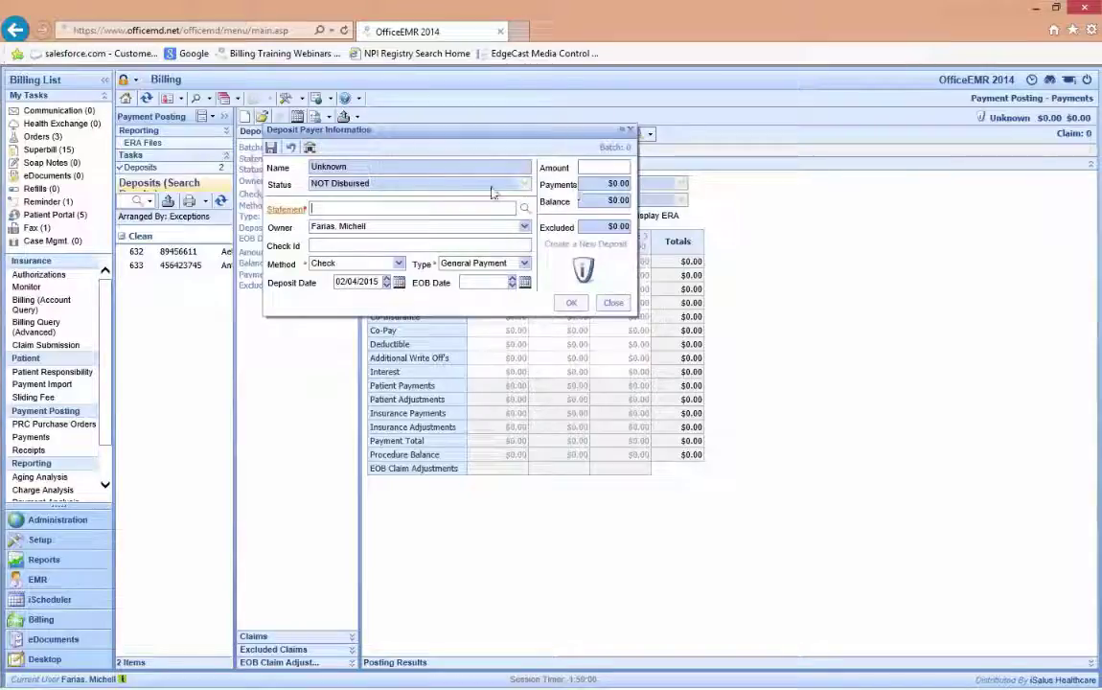
{"action": "left_click", "coordinate": [525, 208]}
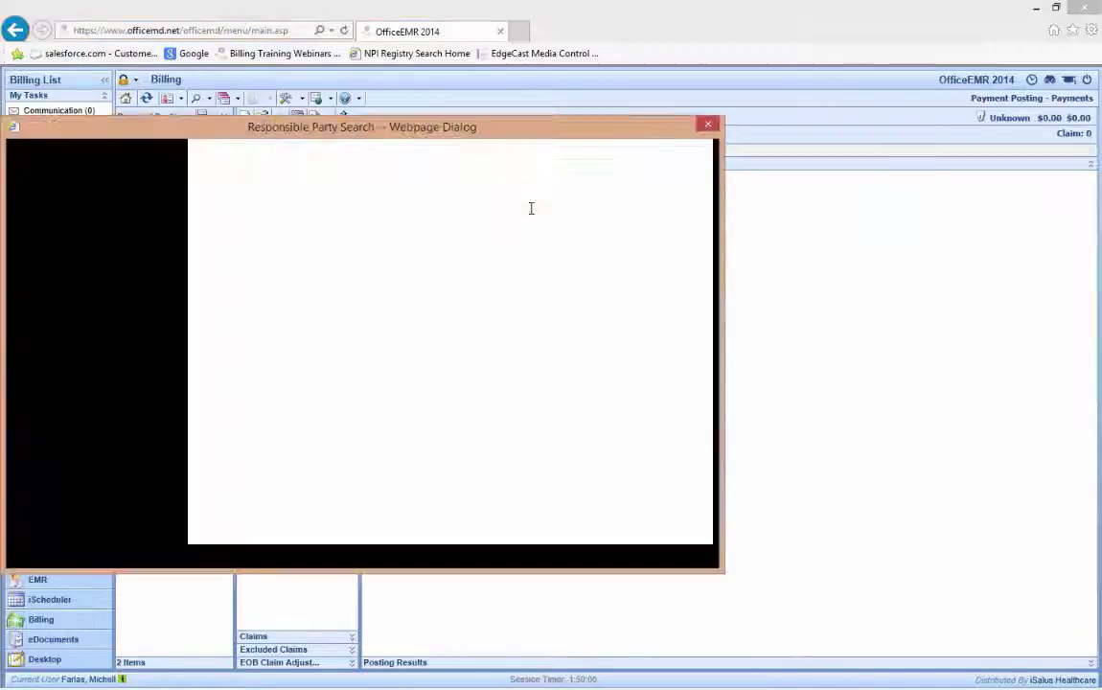
{"action": "left_click", "coordinate": [692, 162]}
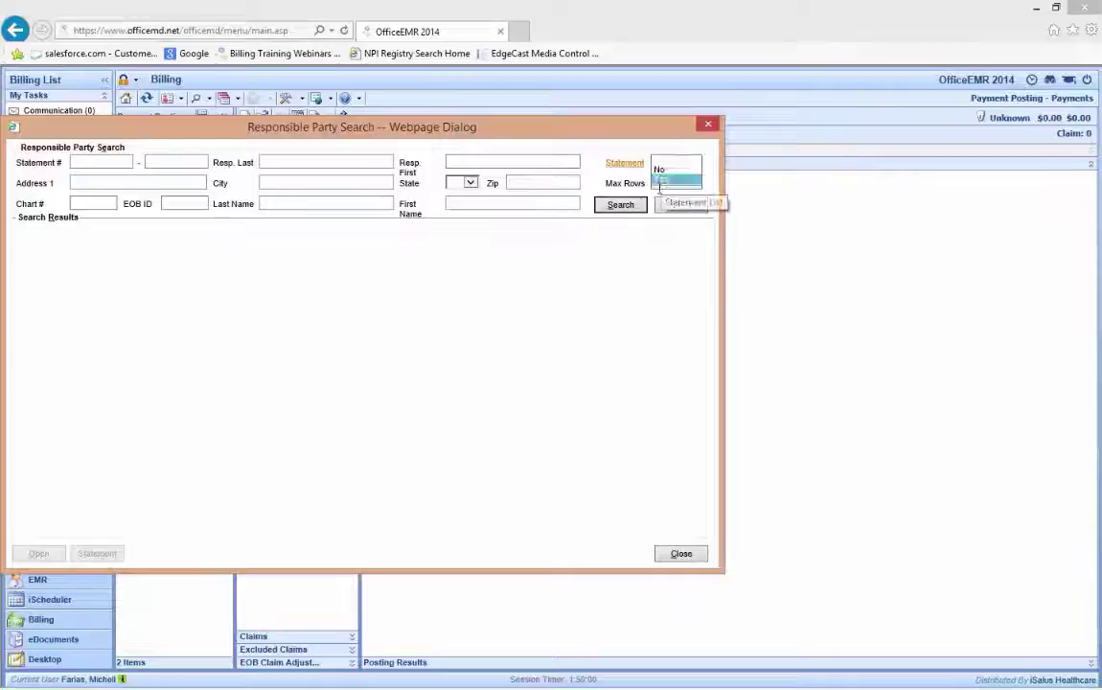
{"action": "left_click", "coordinate": [663, 180]}
{"action": "left_click", "coordinate": [620, 204]}
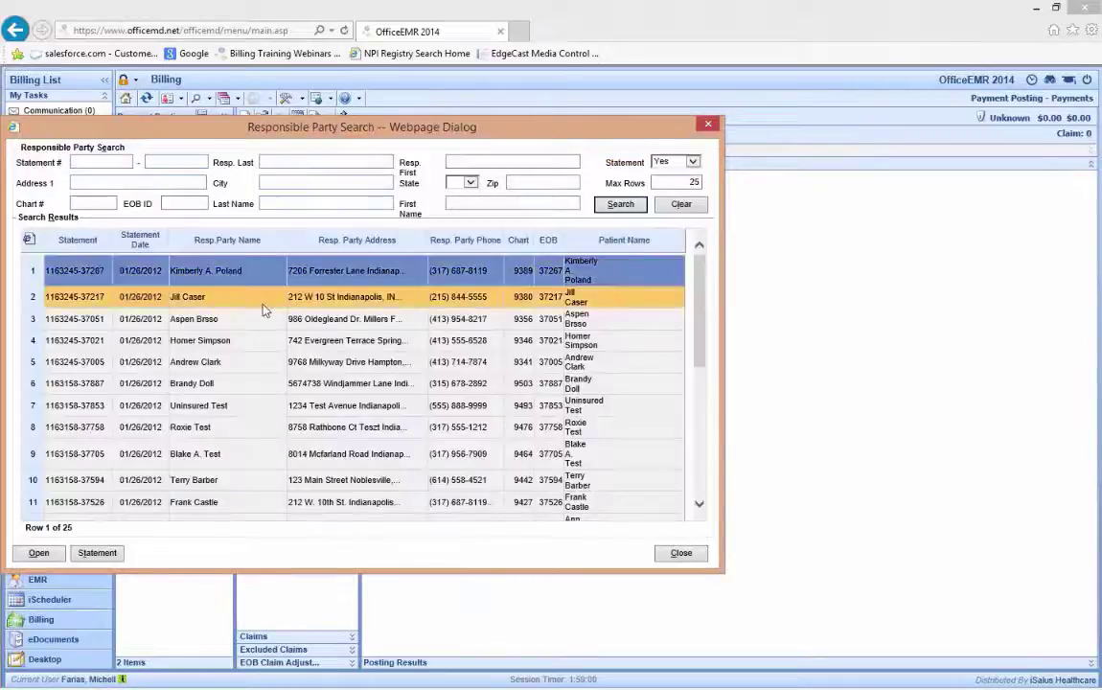
{"action": "scroll", "coordinate": [259, 409], "scroll_direction": "down", "scroll_amount": 3}
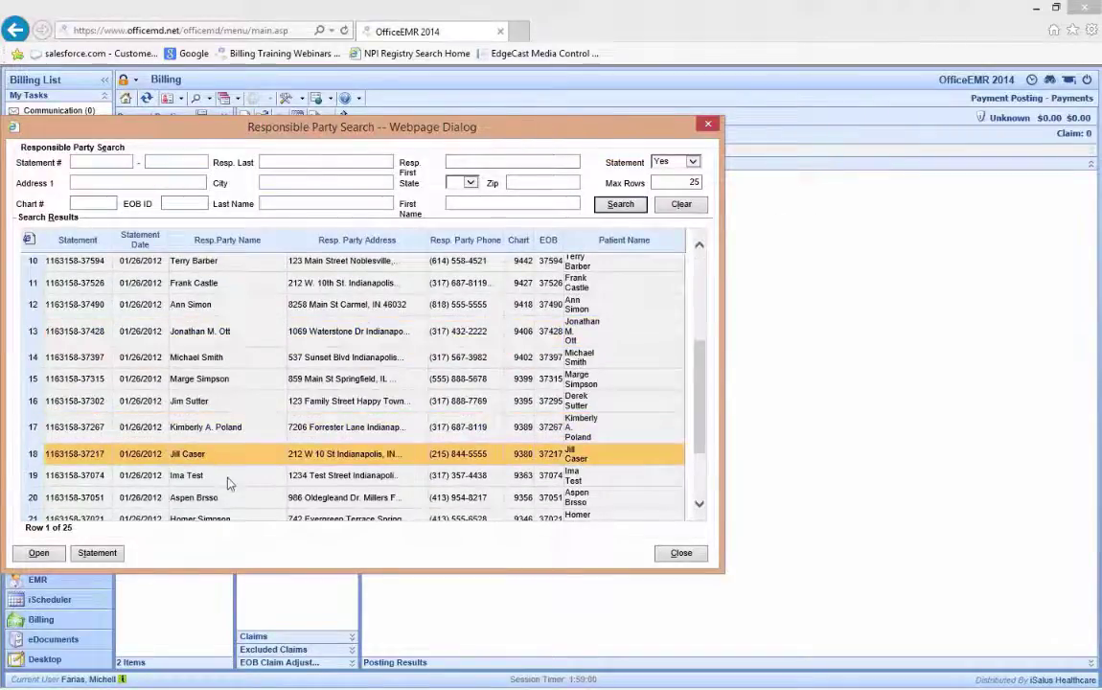
{"action": "double_click", "coordinate": [226, 486]}
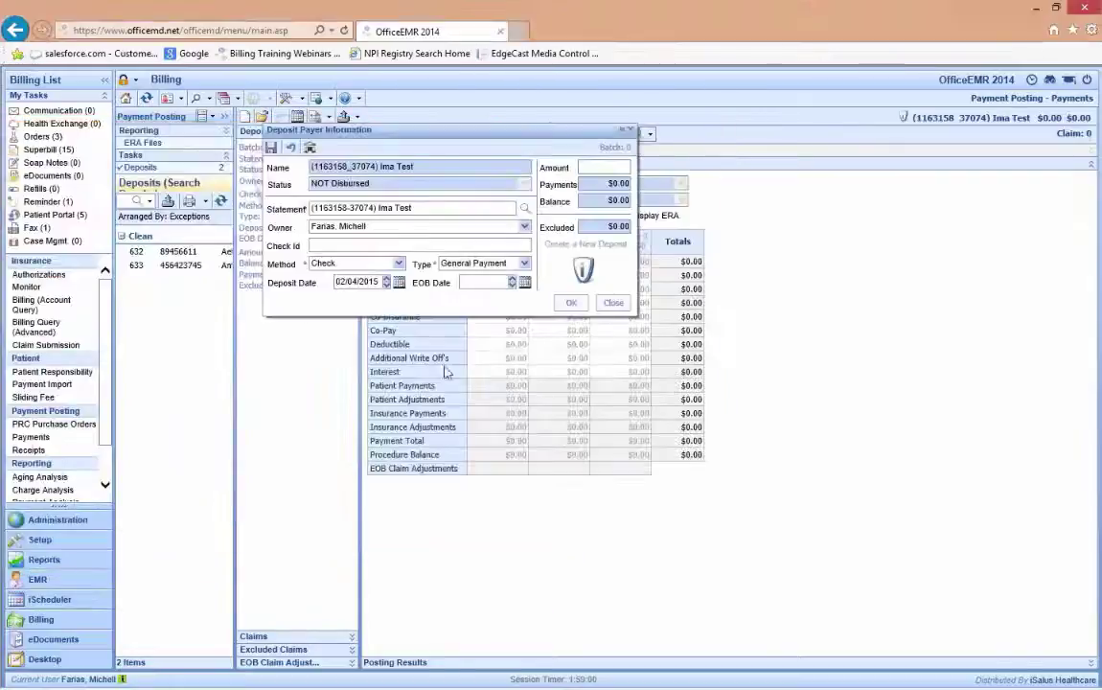
Set the second patient deposit's amount to $20.00 and save it as a General Payment by check.
{"action": "left_click", "coordinate": [590, 169]}
{"action": "type", "text": "2"}
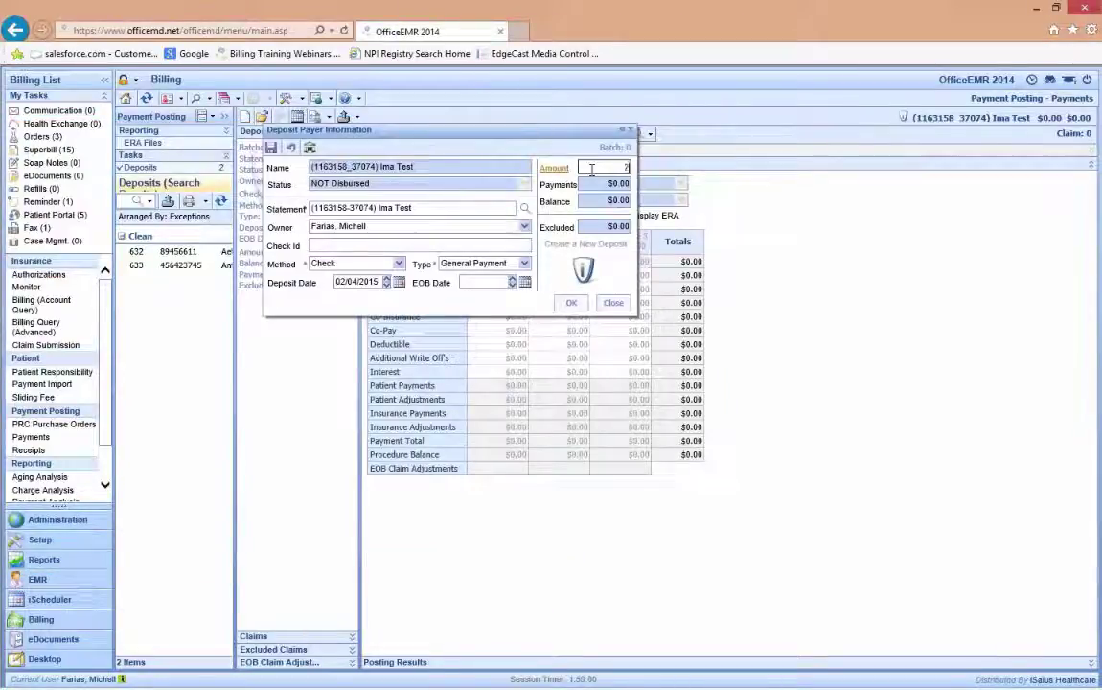
{"action": "type", "text": "0"}
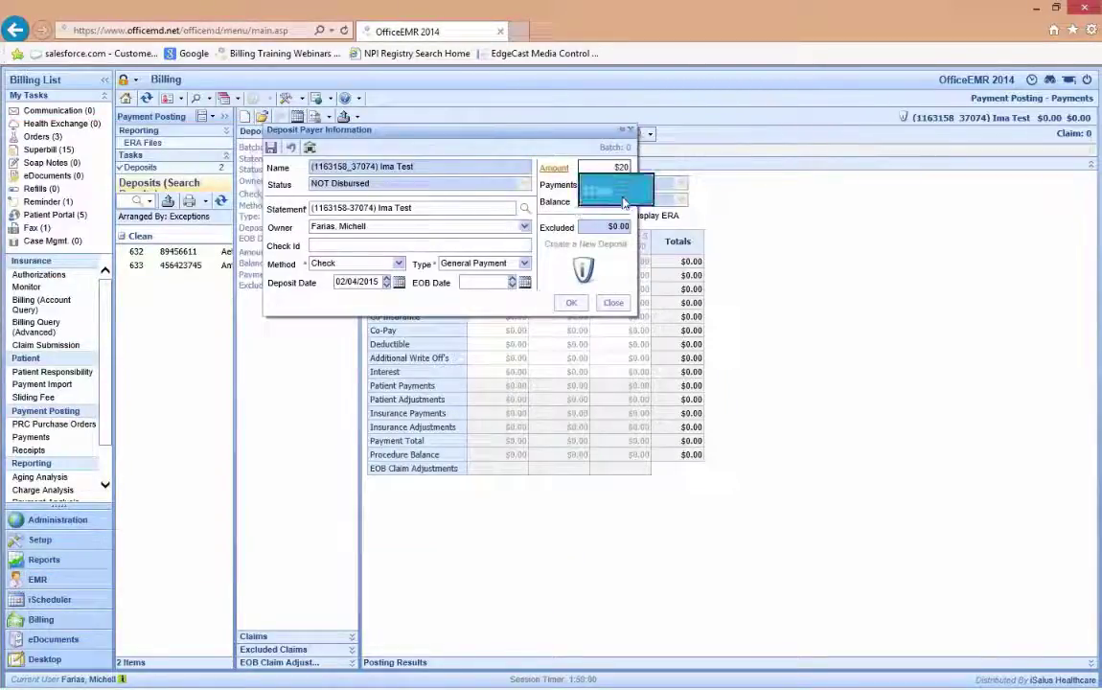
{"action": "left_click", "coordinate": [623, 201]}
{"action": "left_click", "coordinate": [577, 309]}
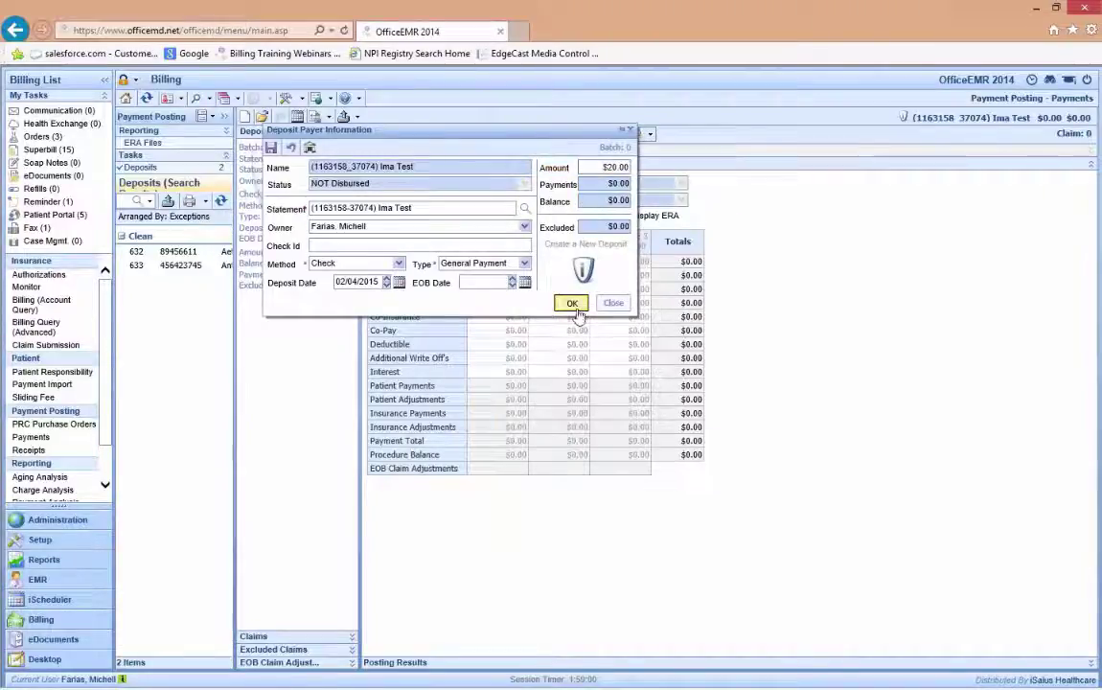
{"action": "left_click", "coordinate": [577, 312]}
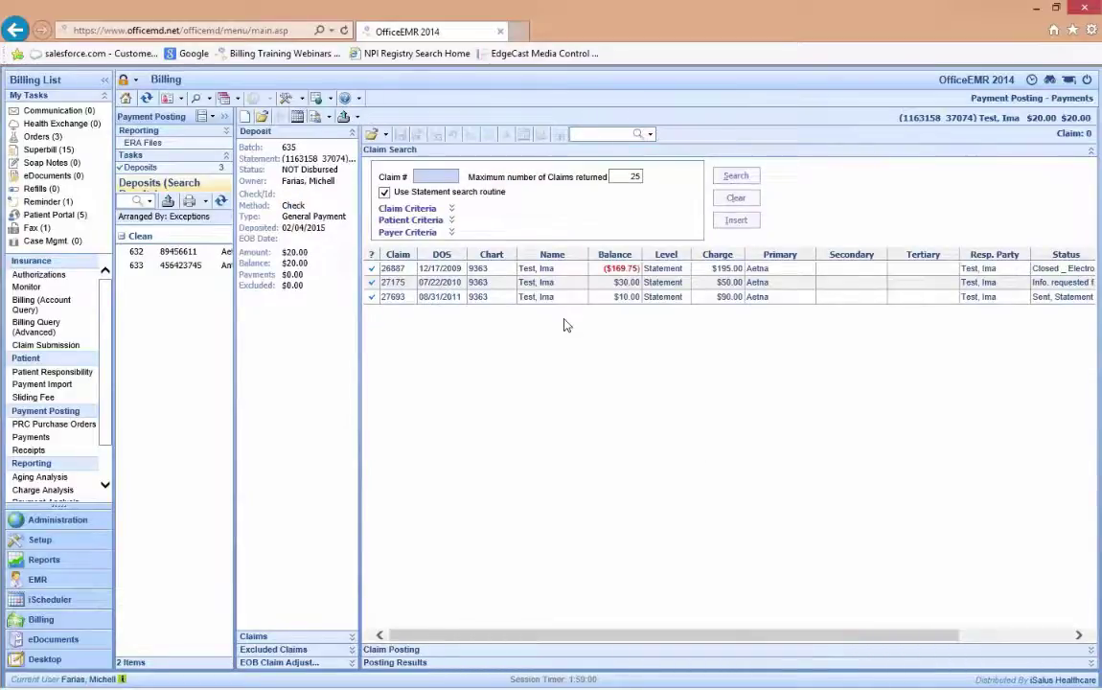
Add the found statement claims with the $20.00 payment applied to claim 27175, and decline posting the deposit now.
{"action": "left_click", "coordinate": [247, 161]}
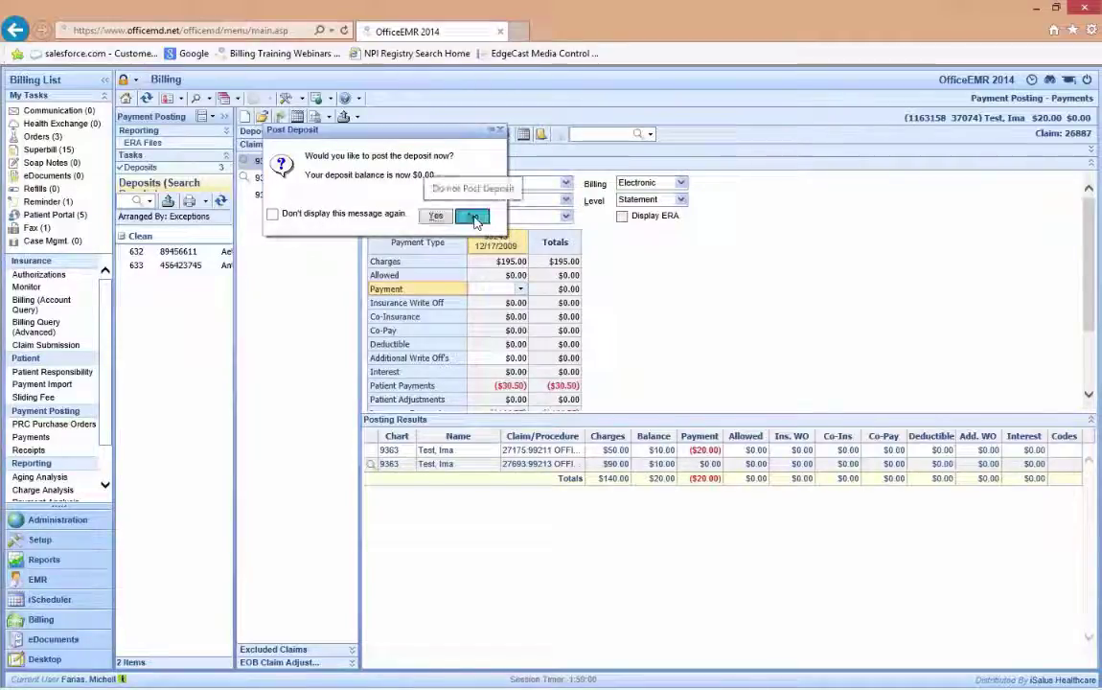
{"action": "left_click", "coordinate": [433, 217]}
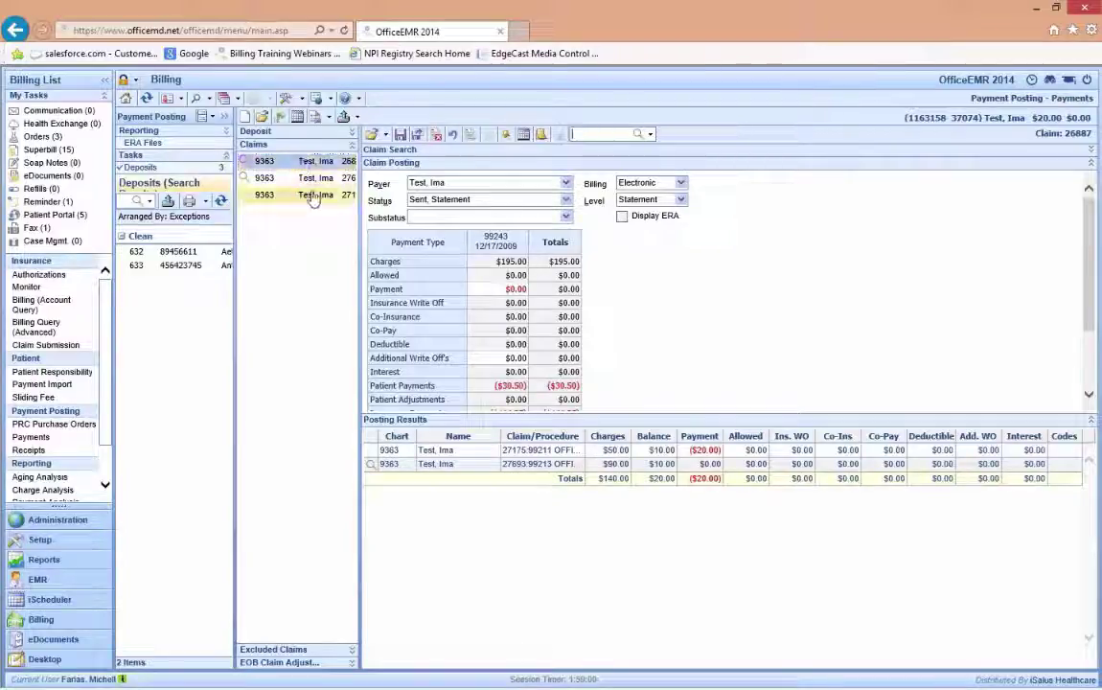
Review the payments on claims 27175 and 27693, reset claim 27175's payment to $0.00, and save it.
{"action": "mouse_move", "coordinate": [310, 196]}
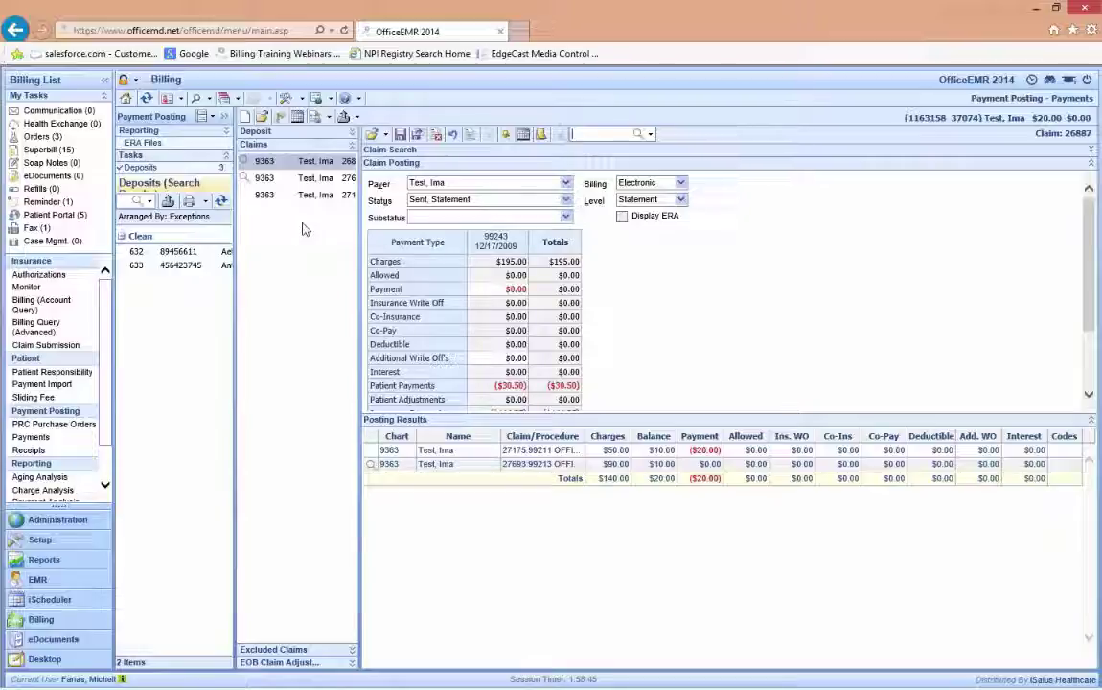
{"action": "left_click", "coordinate": [309, 200]}
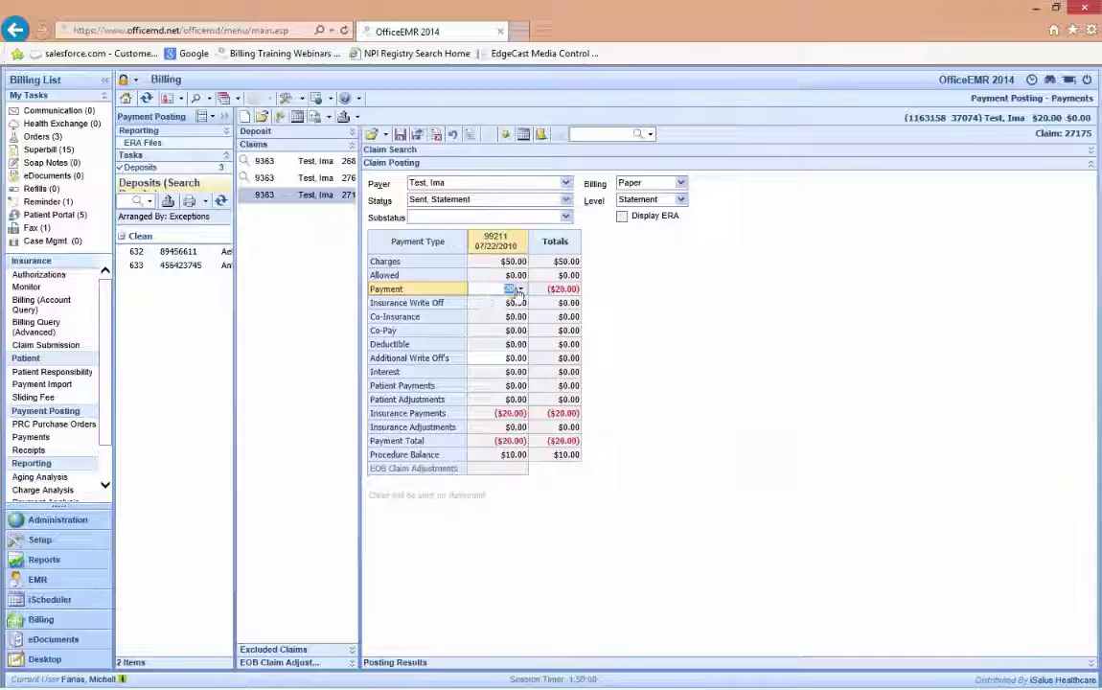
{"action": "left_click", "coordinate": [325, 185]}
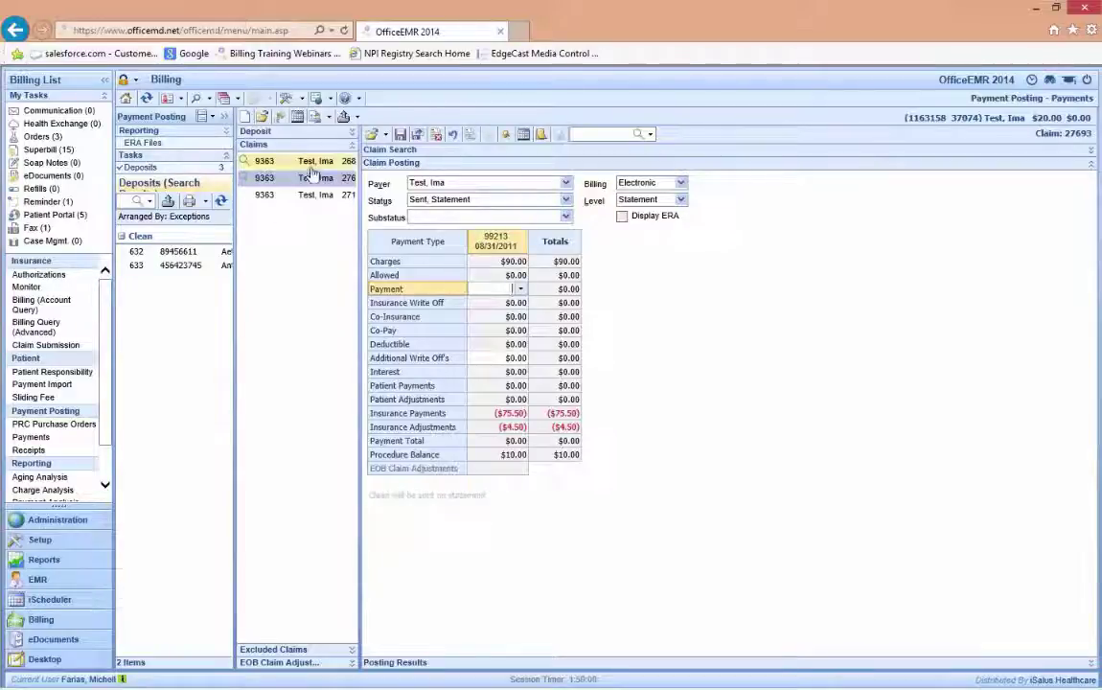
{"action": "left_click", "coordinate": [305, 197]}
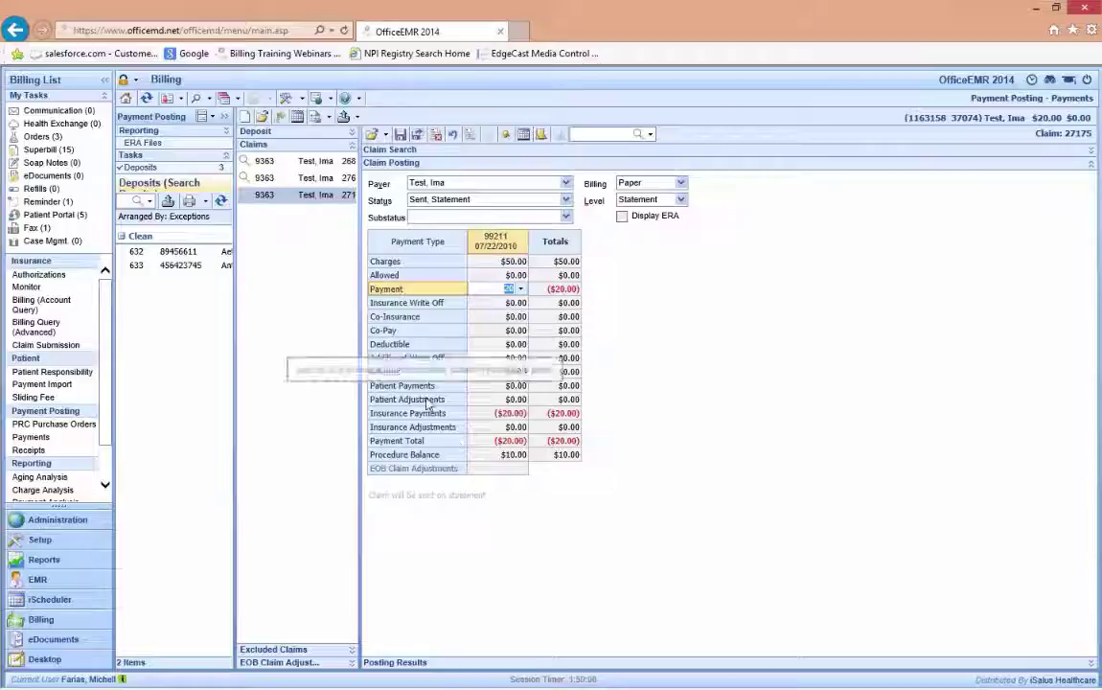
{"action": "left_click", "coordinate": [499, 291]}
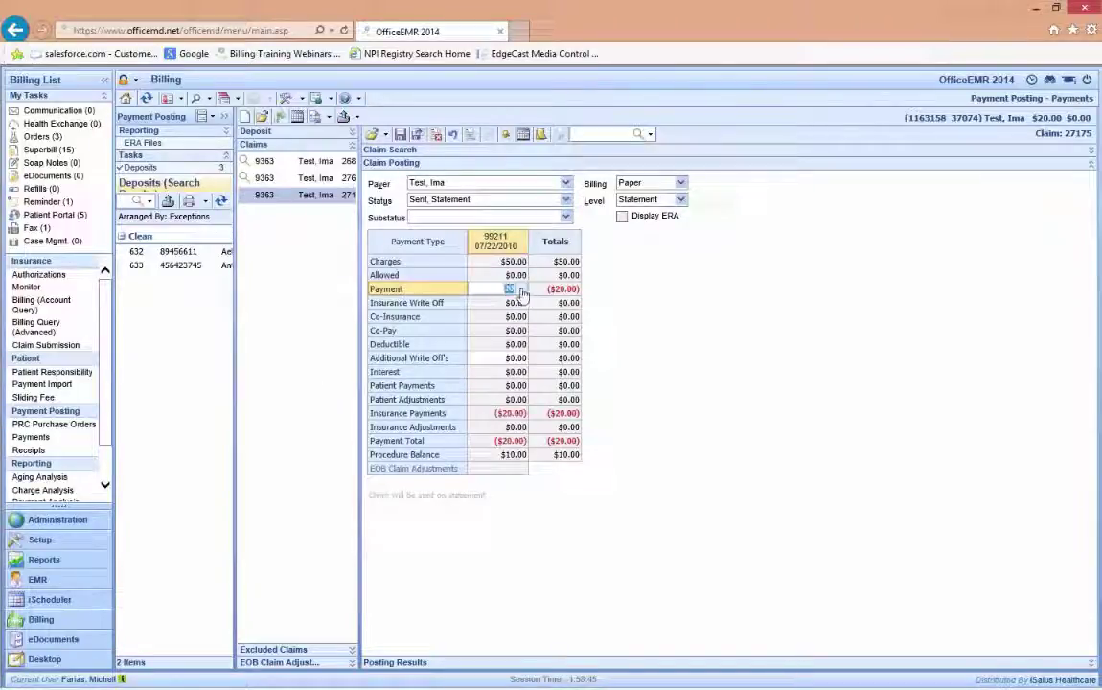
{"action": "double_click", "coordinate": [511, 288]}
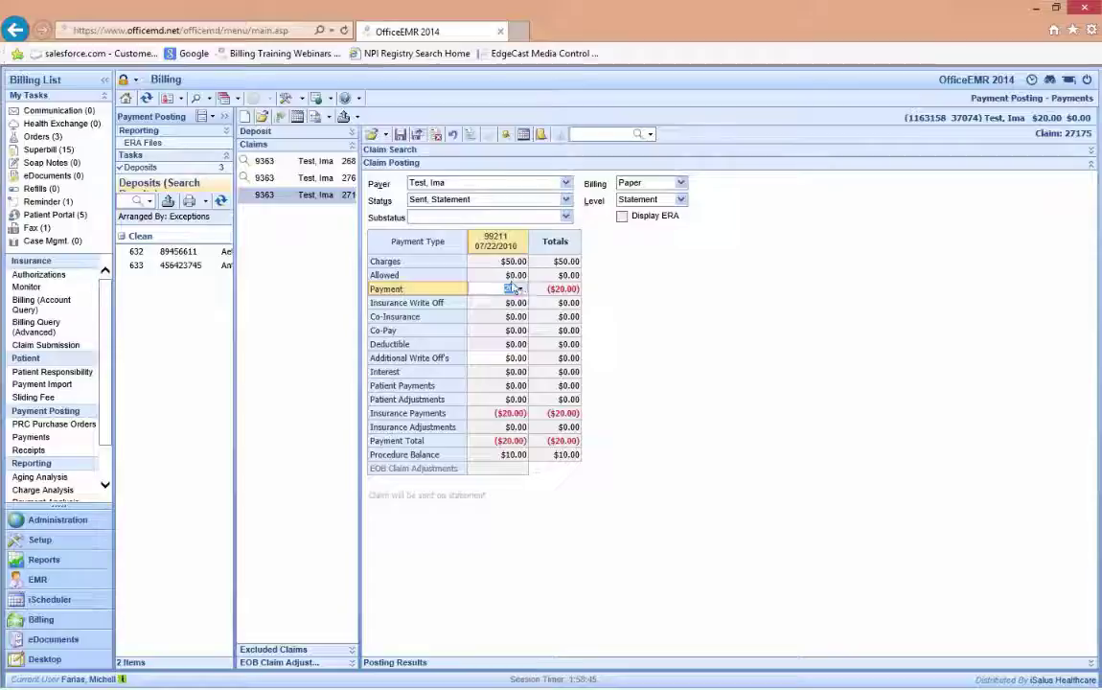
{"action": "left_click", "coordinate": [403, 137]}
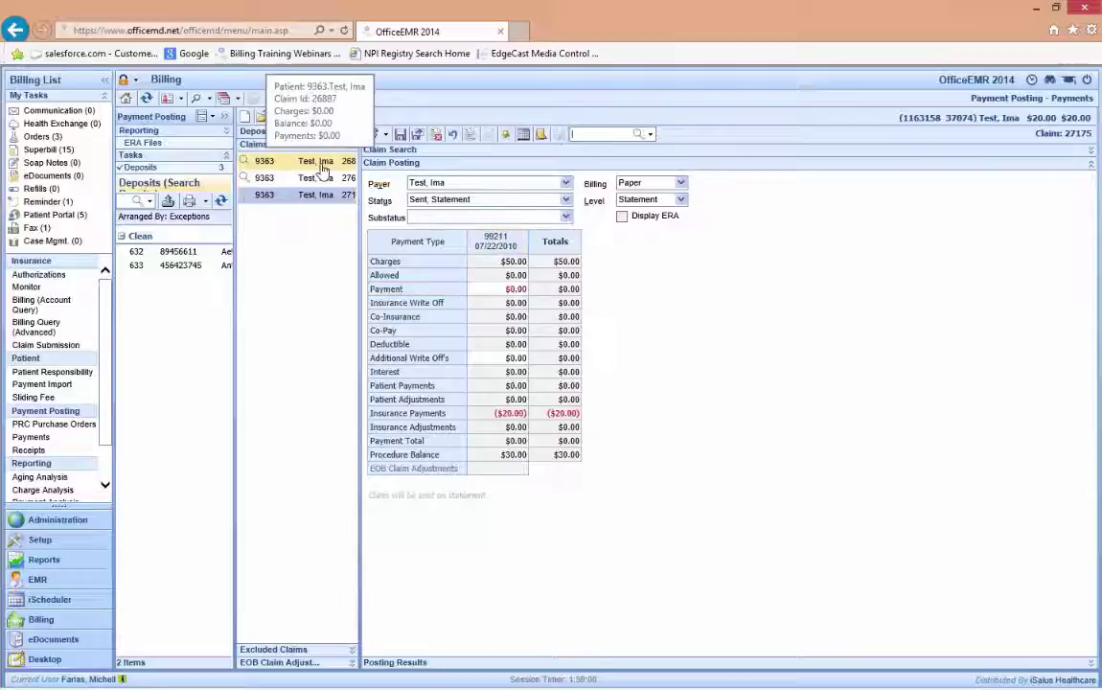
Apply a $10.00 payment to procedure 99213 on claim 27693 and save the claim.
{"action": "left_click", "coordinate": [324, 165]}
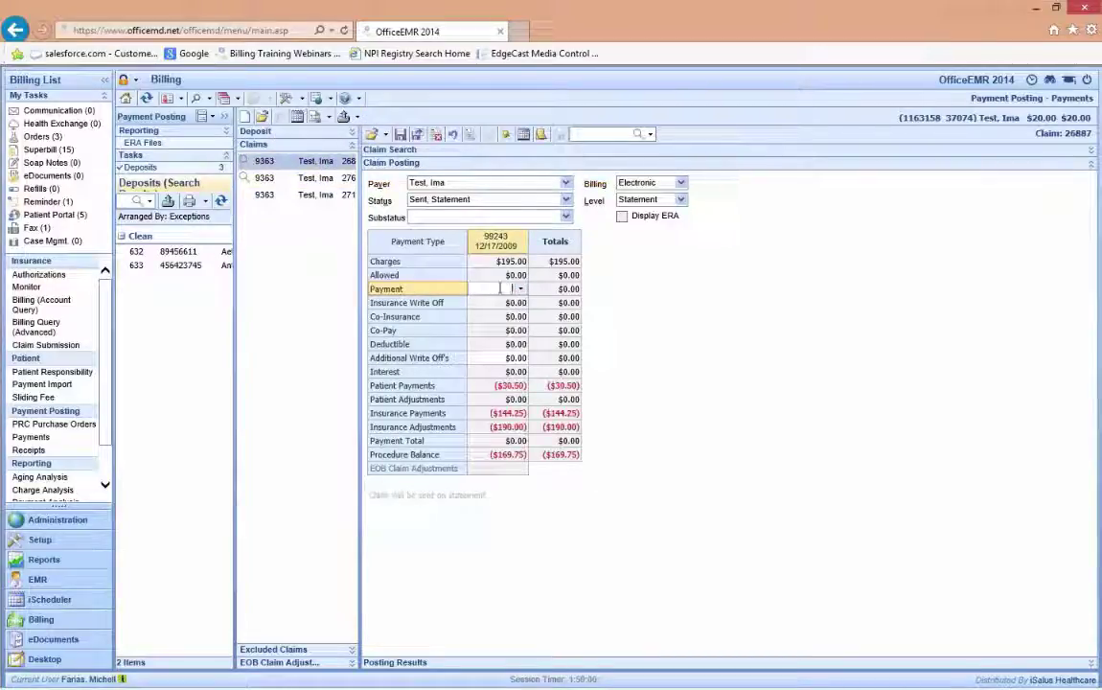
{"action": "left_click", "coordinate": [286, 177]}
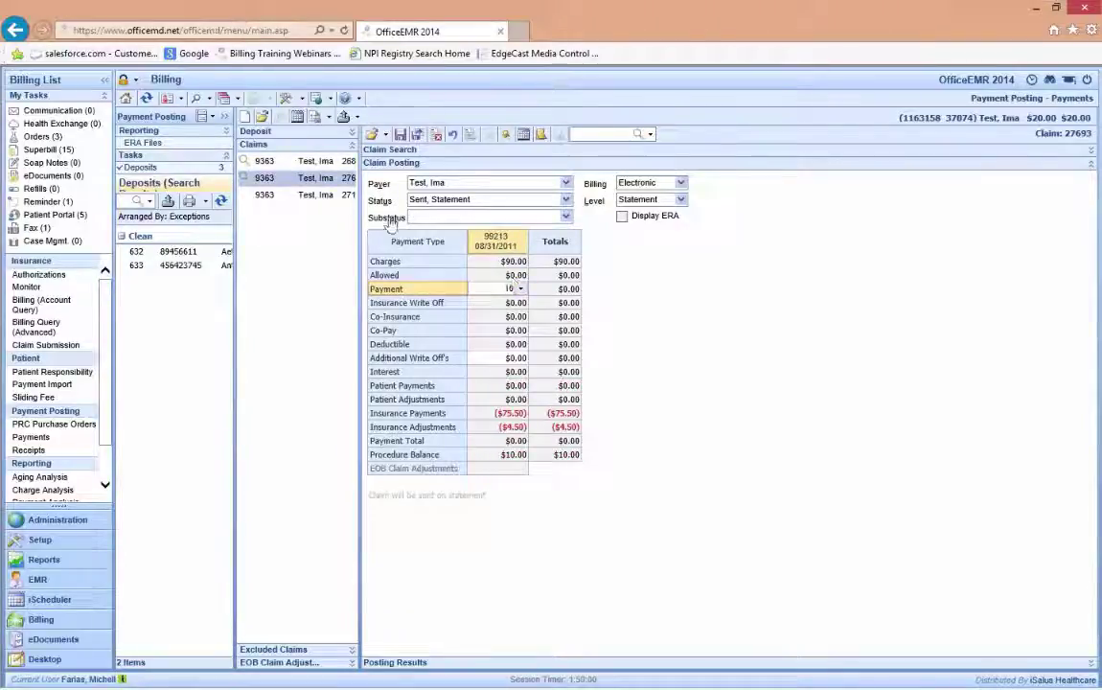
{"action": "left_click", "coordinate": [400, 136]}
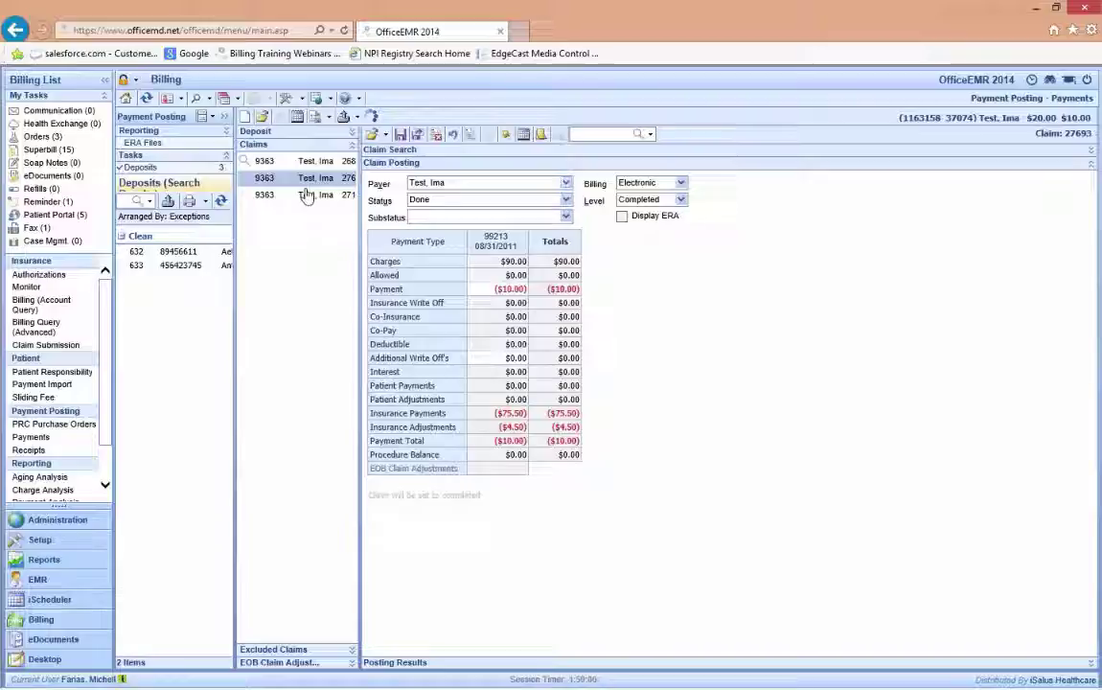
Apply a $10.00 payment to procedure 99211 on claim 27175, save it, and accept posting the deposit now.
{"action": "left_click", "coordinate": [306, 195]}
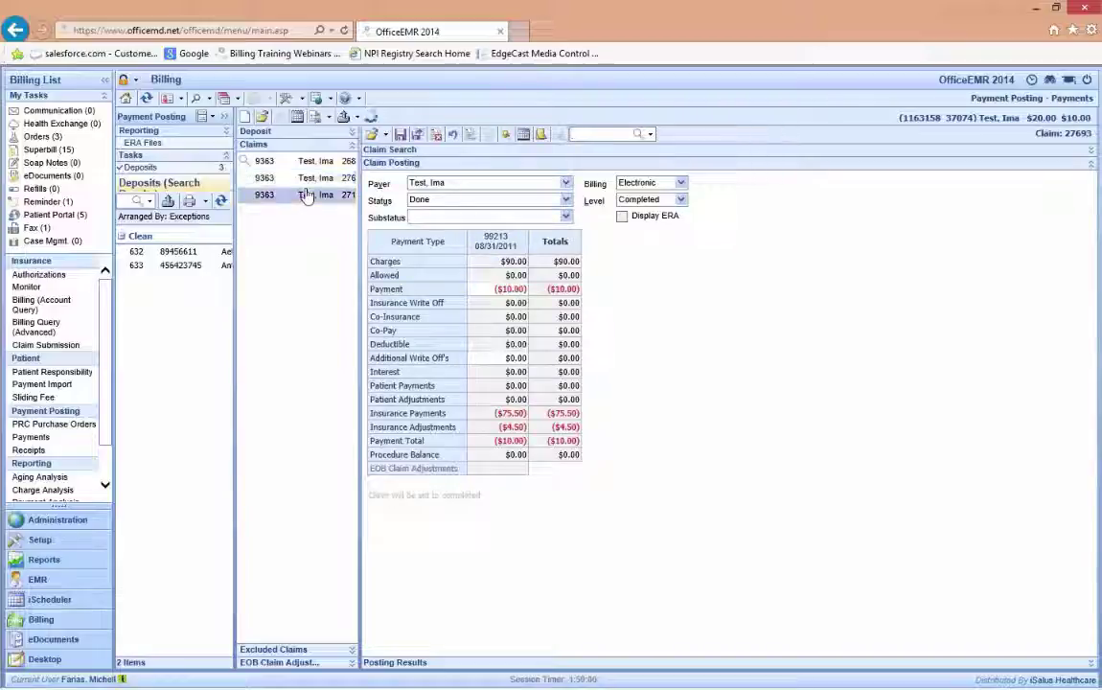
{"action": "left_click", "coordinate": [509, 289]}
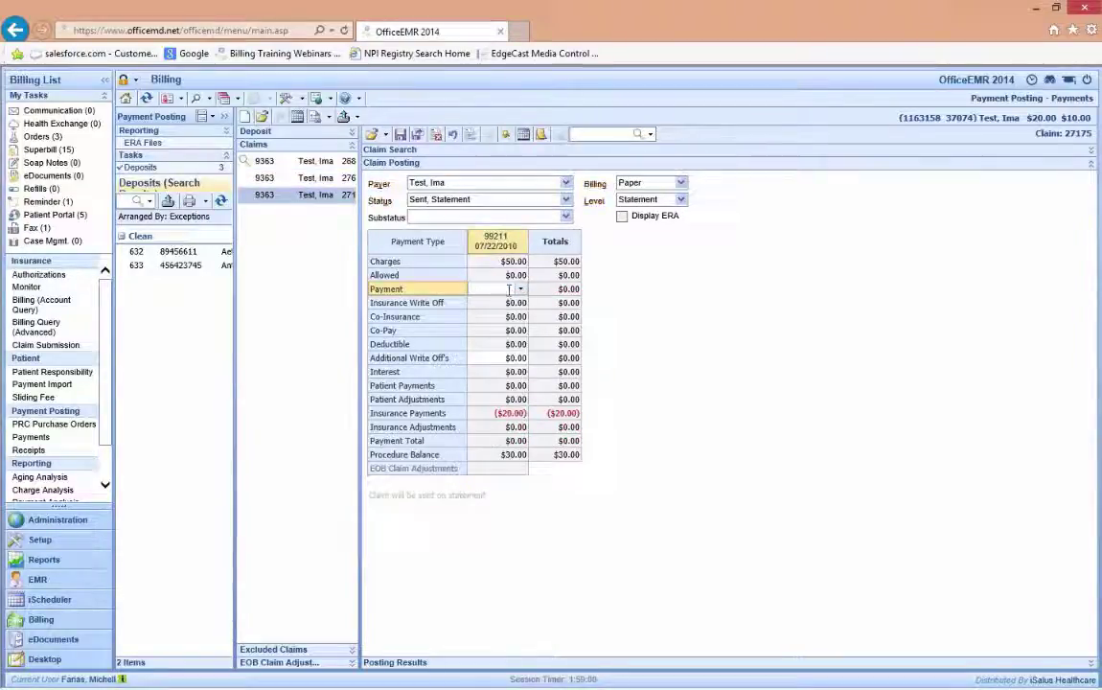
{"action": "left_click", "coordinate": [509, 290]}
{"action": "type", "text": "10"}
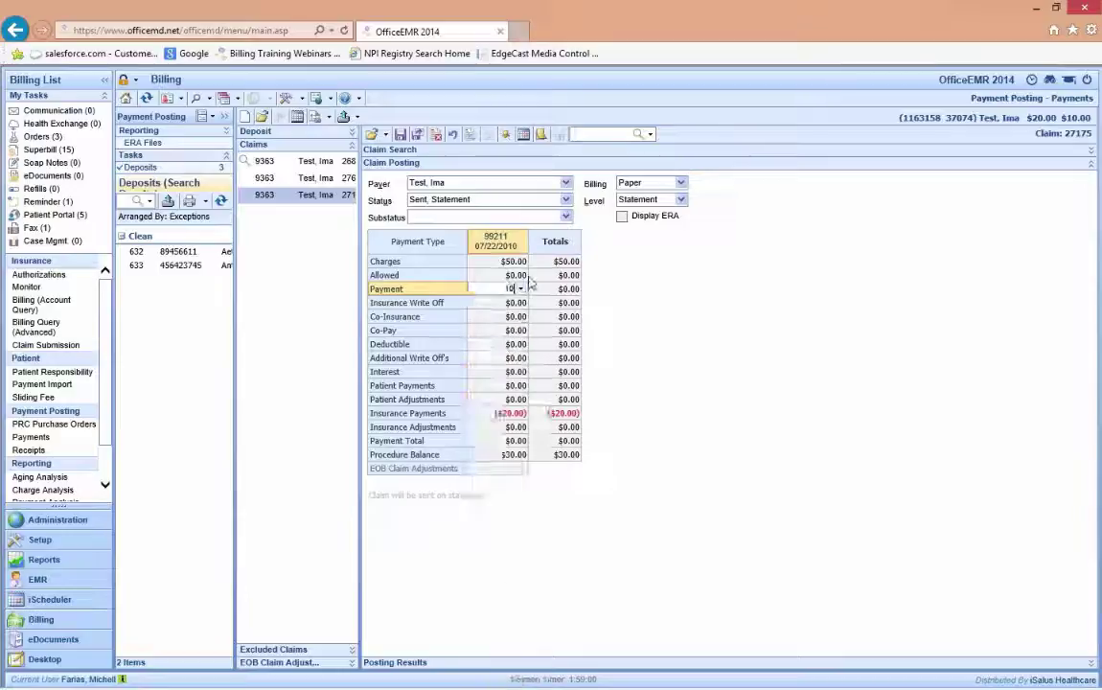
{"action": "left_click", "coordinate": [402, 136]}
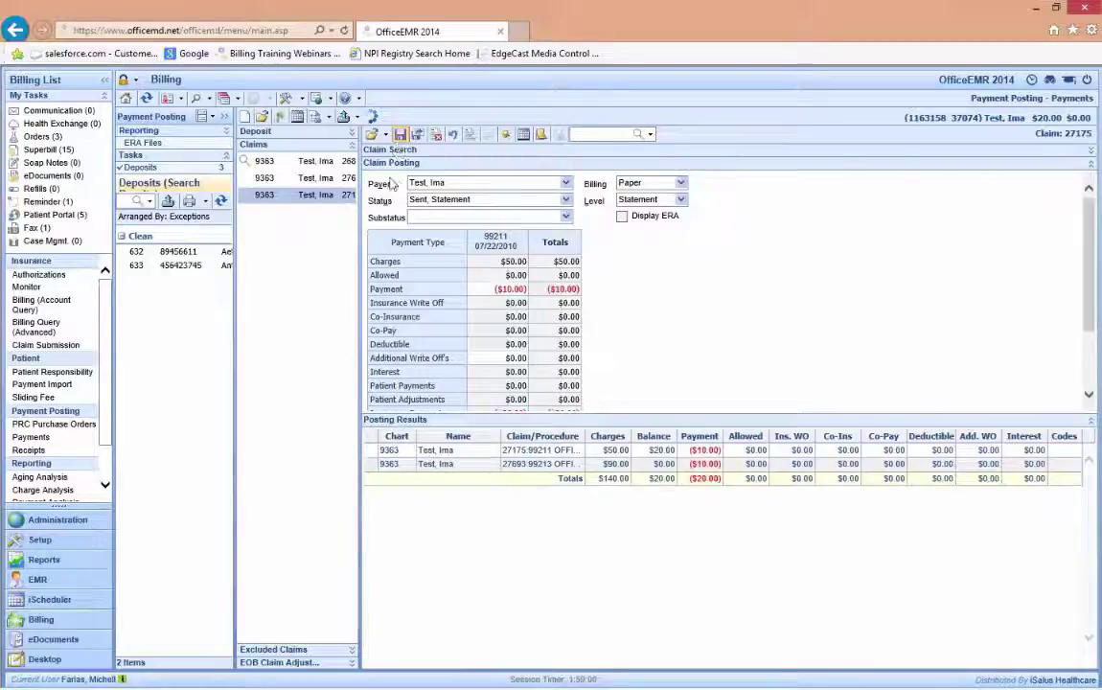
{"action": "left_click", "coordinate": [421, 288]}
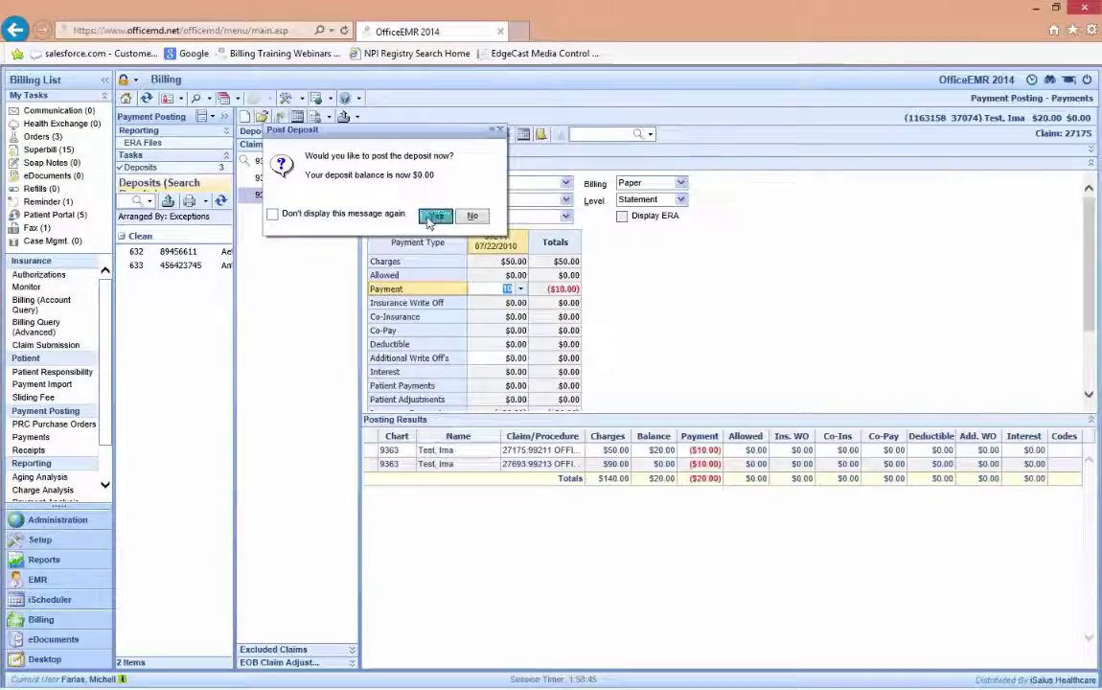
{"action": "left_click", "coordinate": [434, 215]}
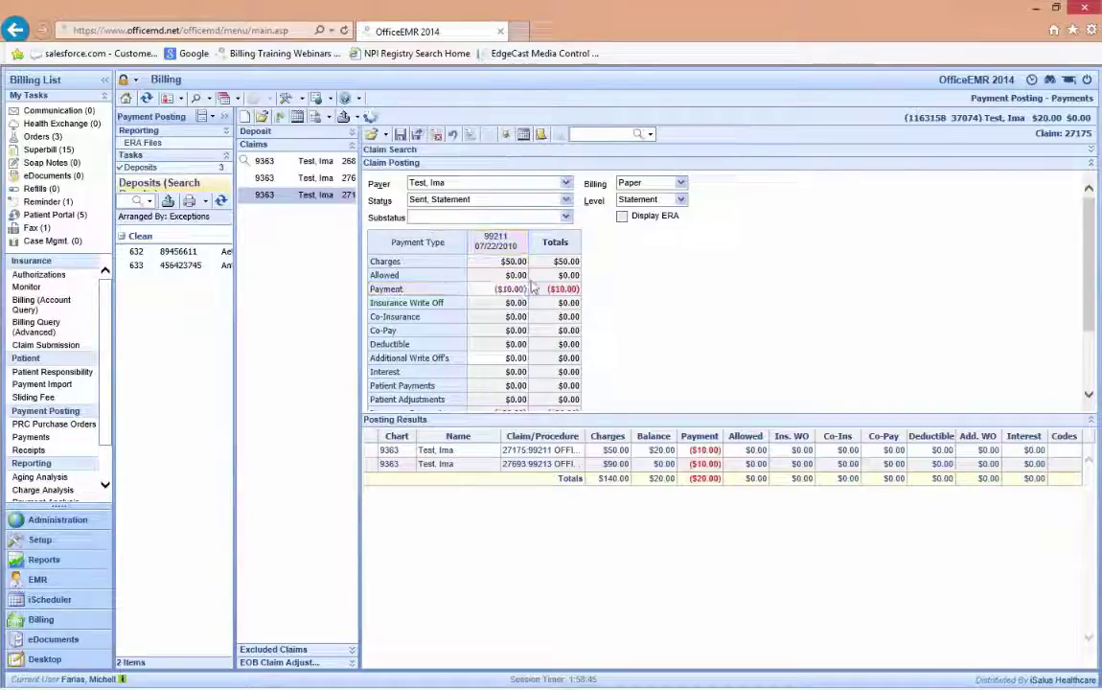